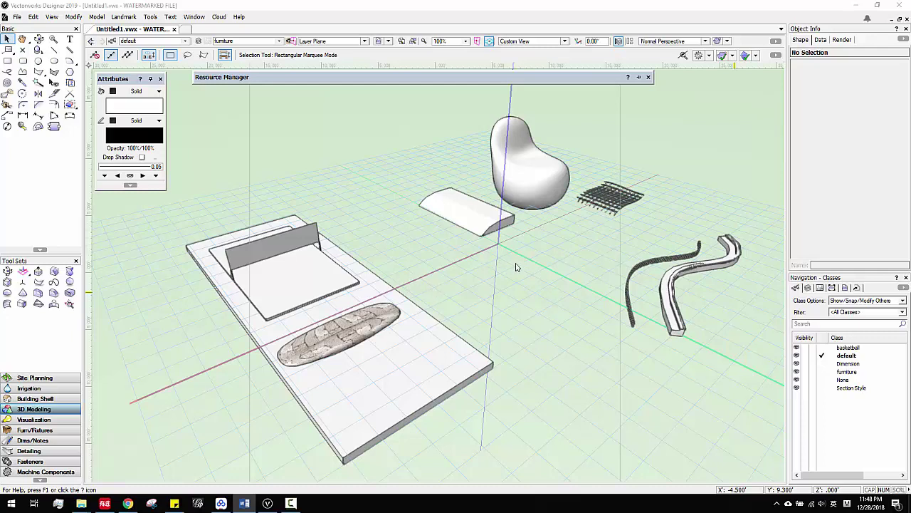
# Examine the document's class list and its furniture and sports design layers alongside the modelled objects.
pyautogui.moveTo(505, 269); pyautogui.dragTo(780, 331, button='middle')
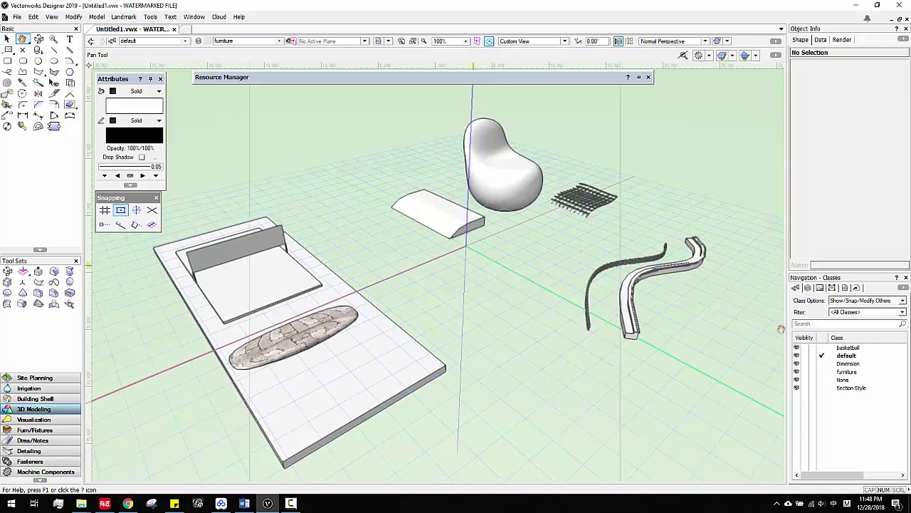
pyautogui.press('x')
pyautogui.click(796, 288)
pyautogui.click(862, 300)
pyautogui.click(856, 324)
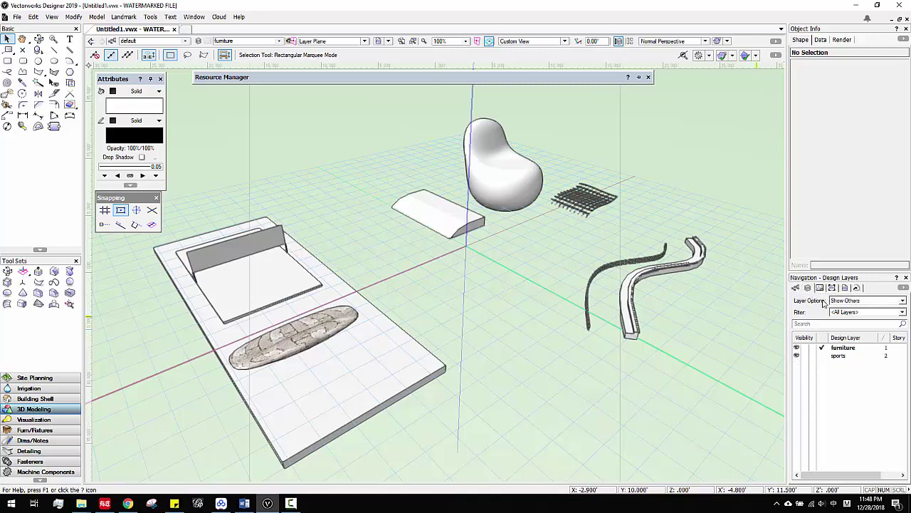
pyautogui.click(796, 288)
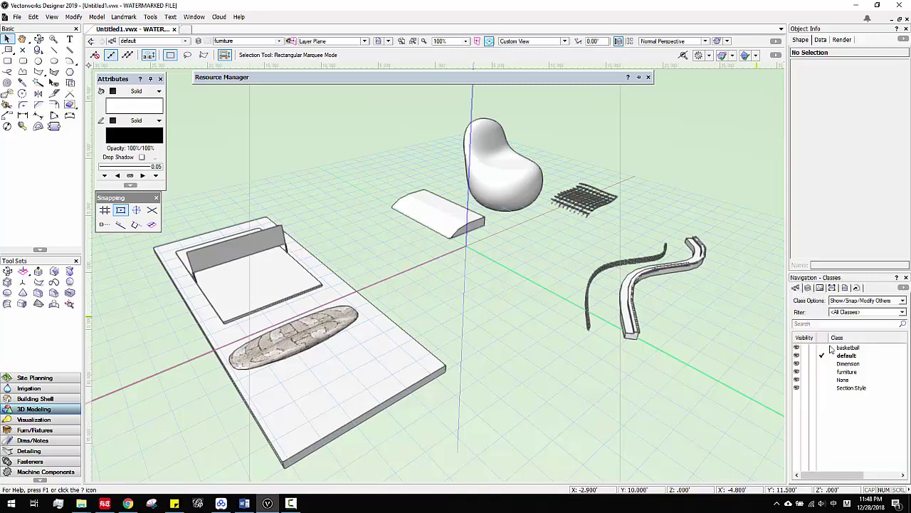
pyautogui.click(809, 289)
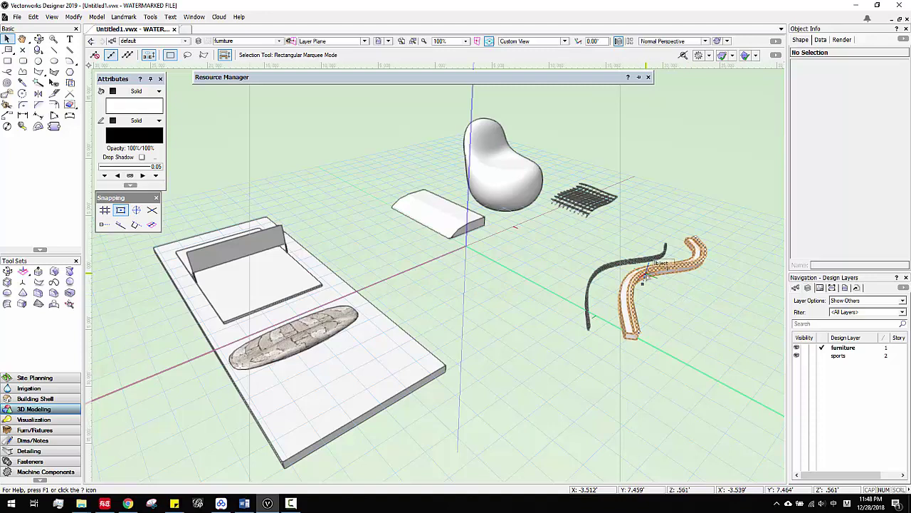
pyautogui.click(836, 356)
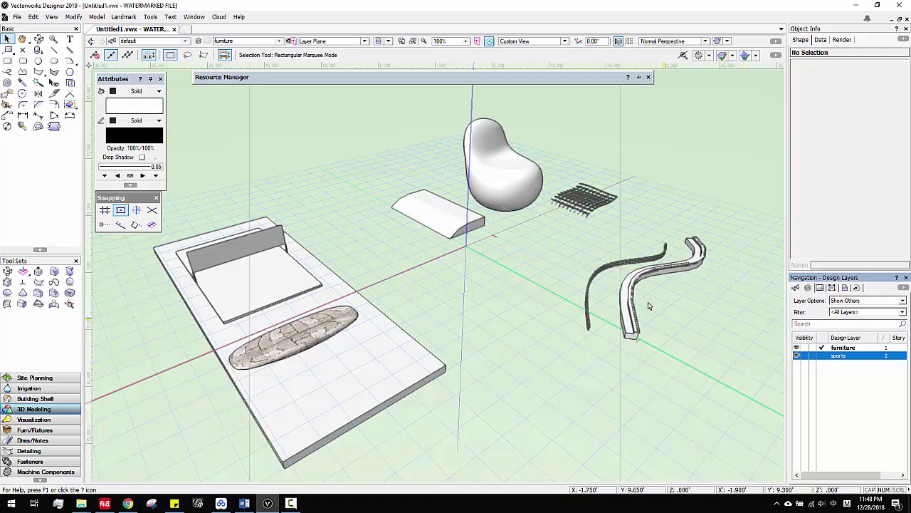
pyautogui.moveTo(561, 223)
pyautogui.mouseDown()
pyautogui.moveTo(703, 363)
pyautogui.moveTo(549, 224)
pyautogui.mouseUp()
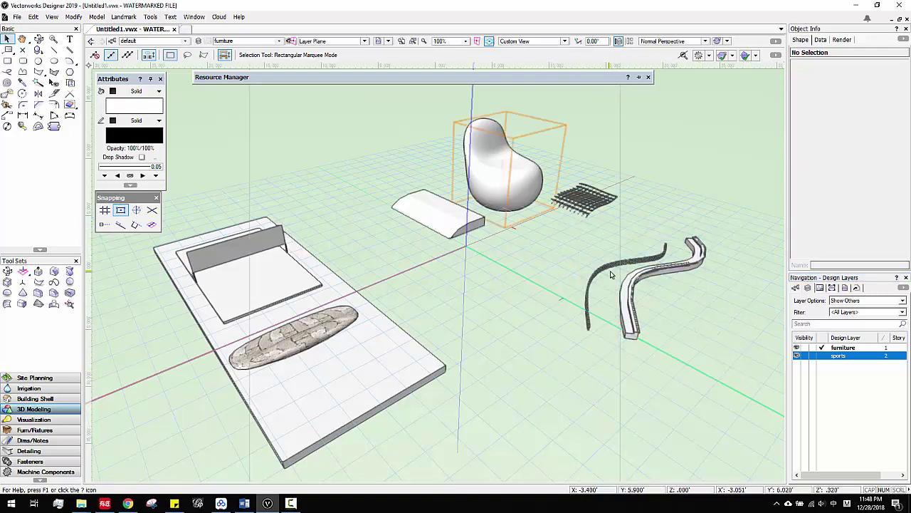
pyautogui.click(673, 289)
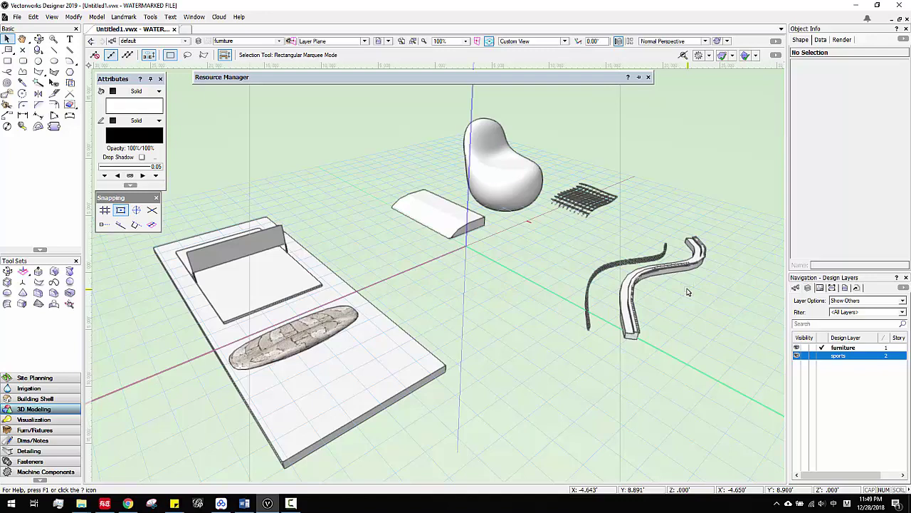
pyautogui.moveTo(726, 362); pyautogui.dragTo(572, 232)
pyautogui.moveTo(564, 221); pyautogui.dragTo(520, 213)
pyautogui.click(796, 287)
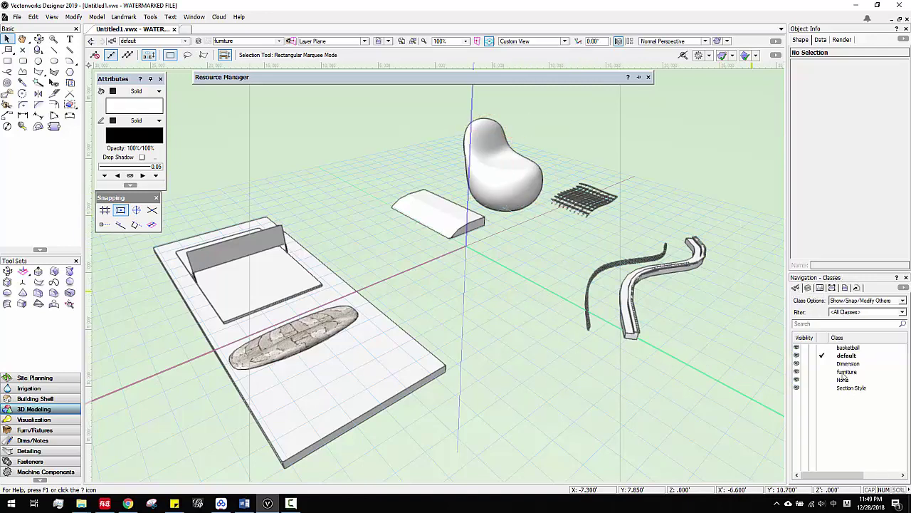
pyautogui.click(808, 287)
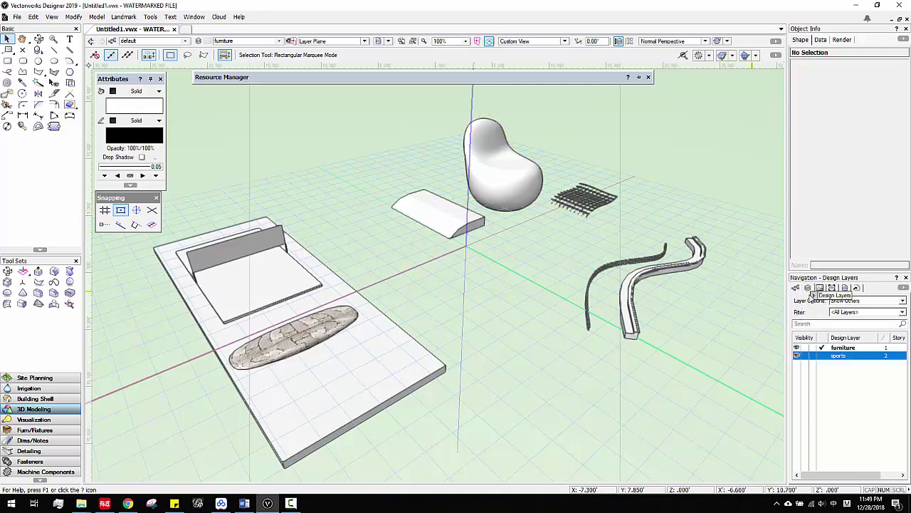
pyautogui.click(840, 359)
pyautogui.click(842, 348)
pyautogui.click(840, 358)
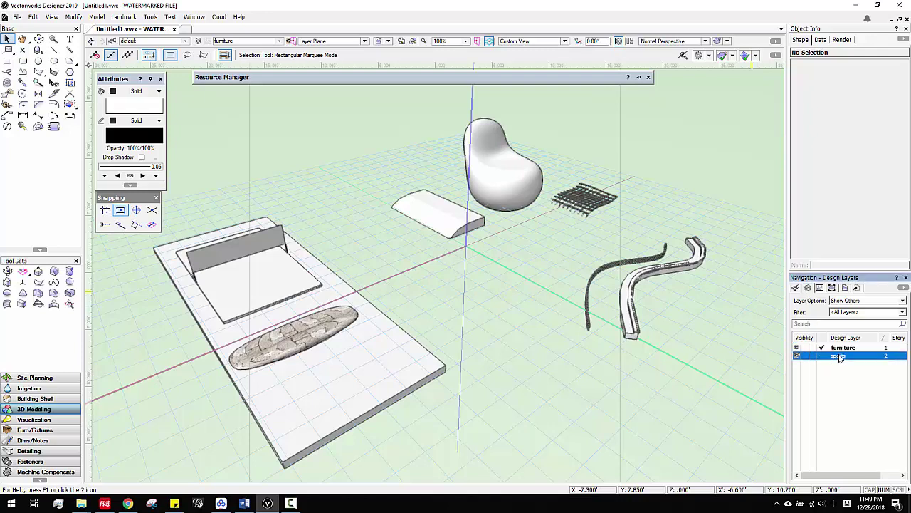
pyautogui.click(842, 349)
pyautogui.click(841, 359)
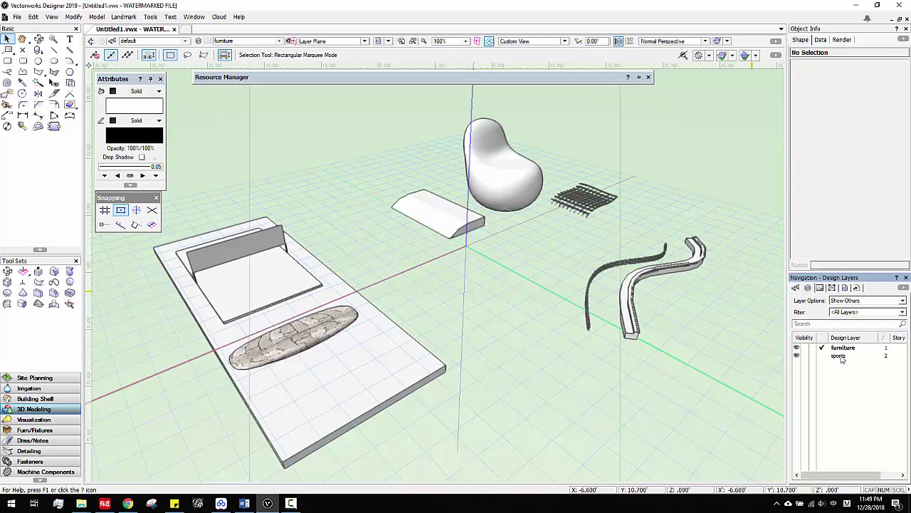
pyautogui.click(843, 349)
pyautogui.click(841, 358)
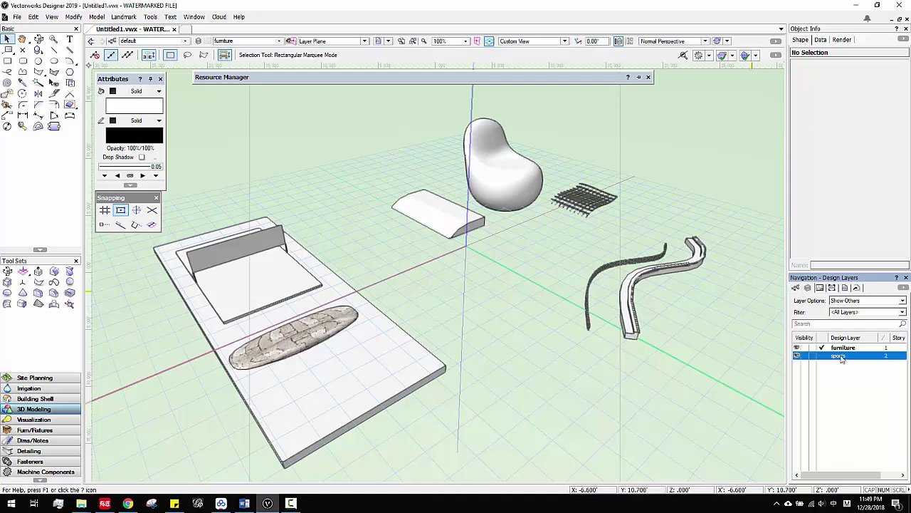
# Inspect the class and layer properties of the rounded chair, the curved lattice strip and the small woven mesh.
pyautogui.click(796, 287)
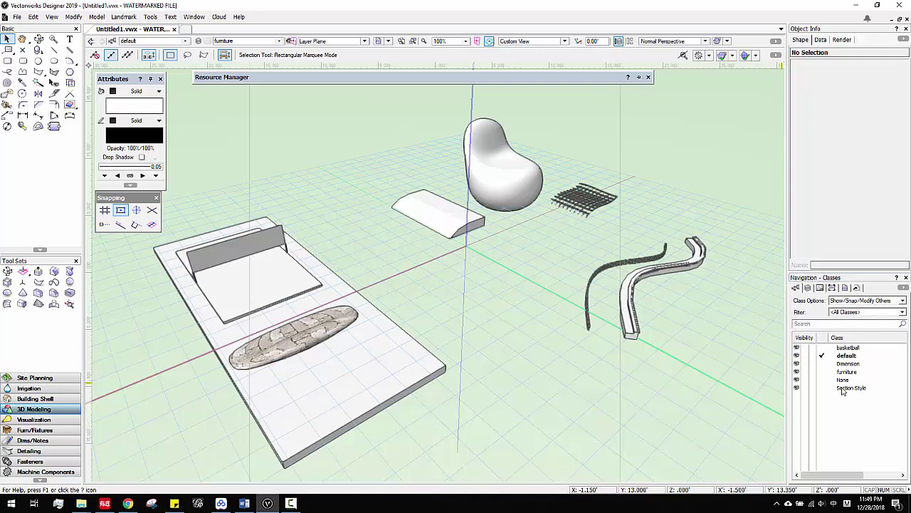
pyautogui.scroll(-3, 547, 289)
pyautogui.moveTo(547, 288); pyautogui.dragTo(597, 334, button='middle')
pyautogui.scroll(4, 541, 306)
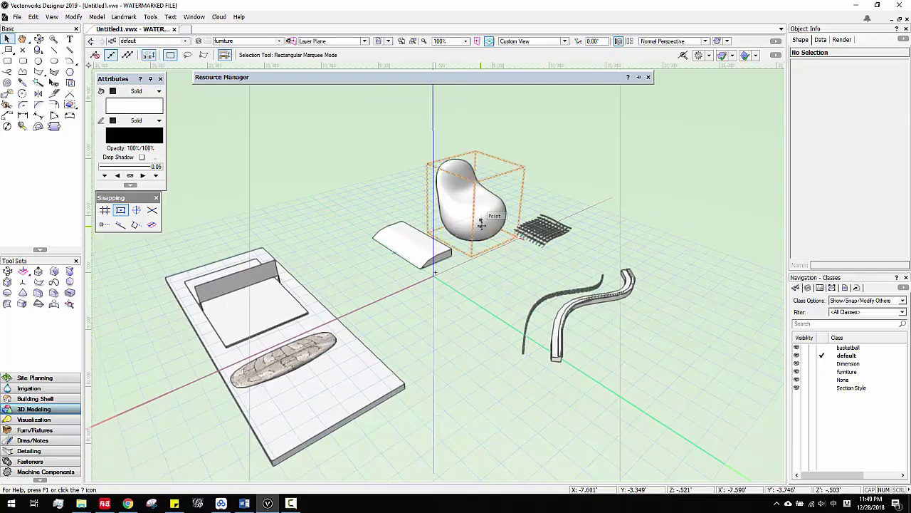
pyautogui.click(445, 237)
pyautogui.click(473, 214)
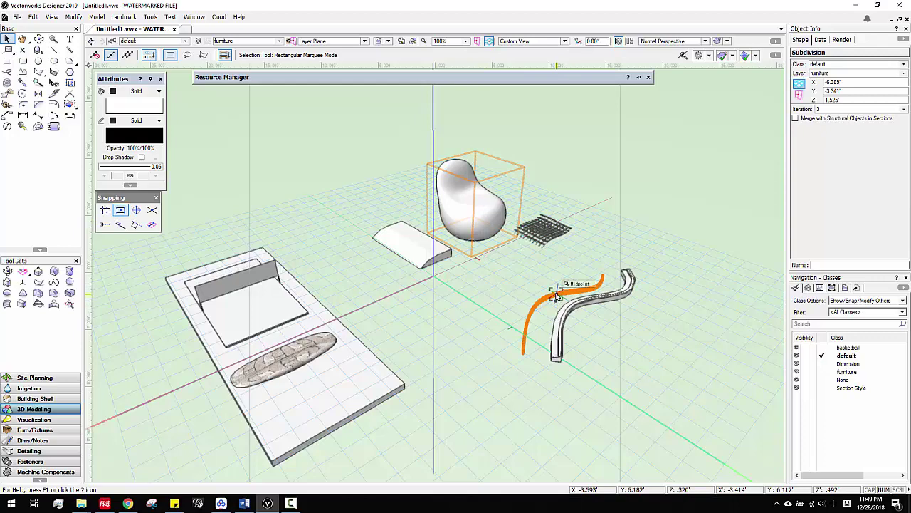
pyautogui.click(556, 296)
pyautogui.click(847, 372)
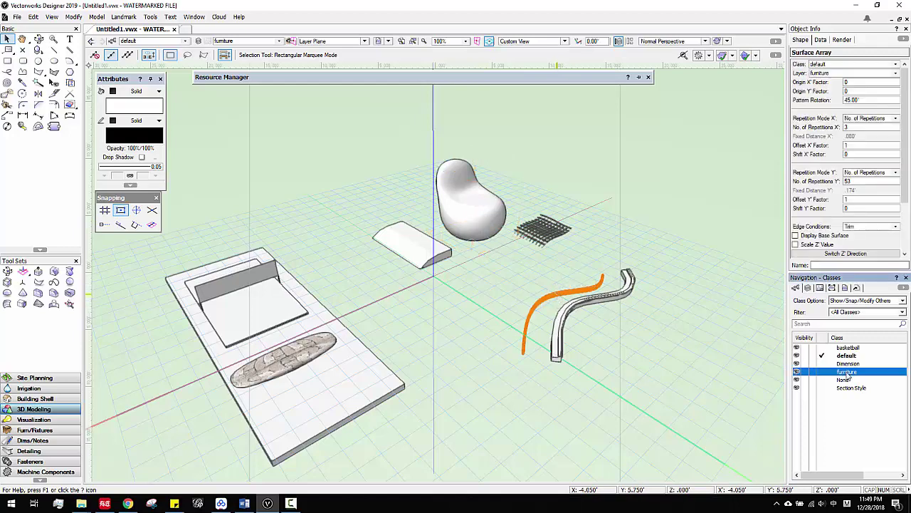
pyautogui.click(659, 363)
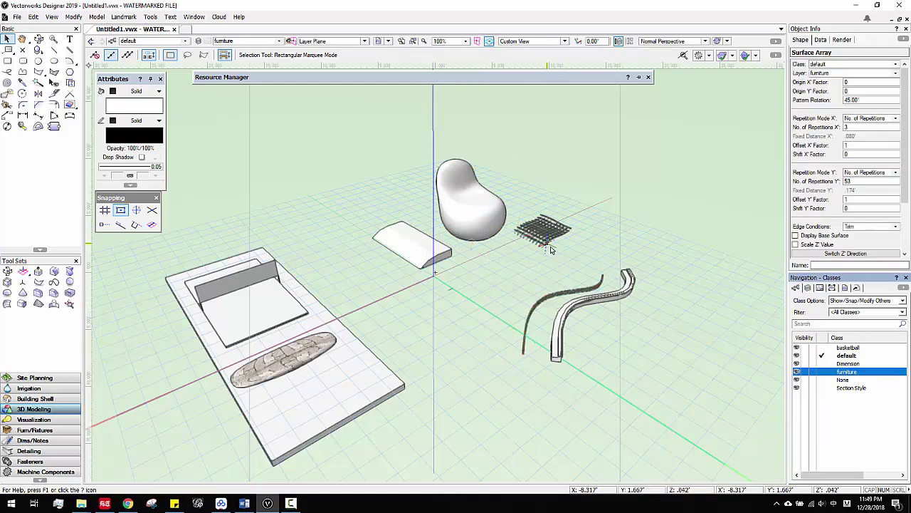
pyautogui.scroll(3, 570, 318)
pyautogui.keyDown('ctrl'); pyautogui.moveTo(573, 338); pyautogui.dragTo(676, 347, button='middle'); pyautogui.keyUp('ctrl')
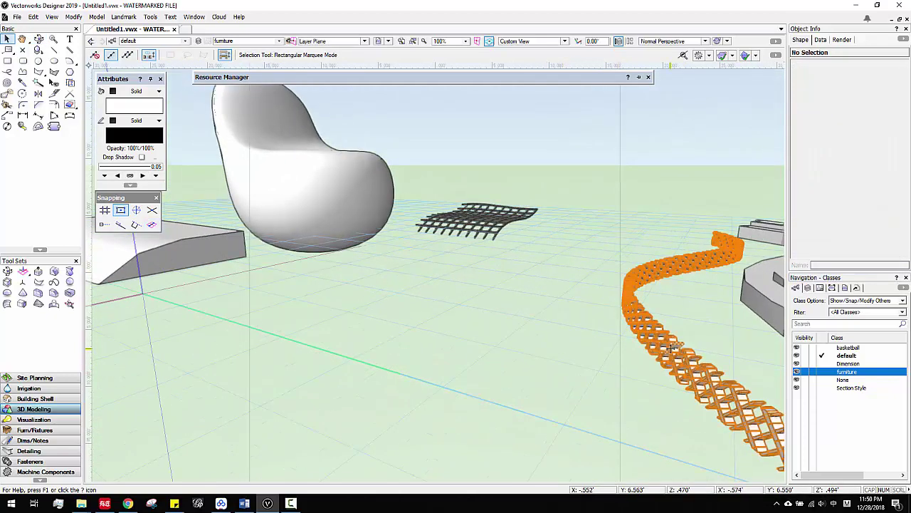
pyautogui.click(475, 231)
pyautogui.scroll(-3, 402, 342)
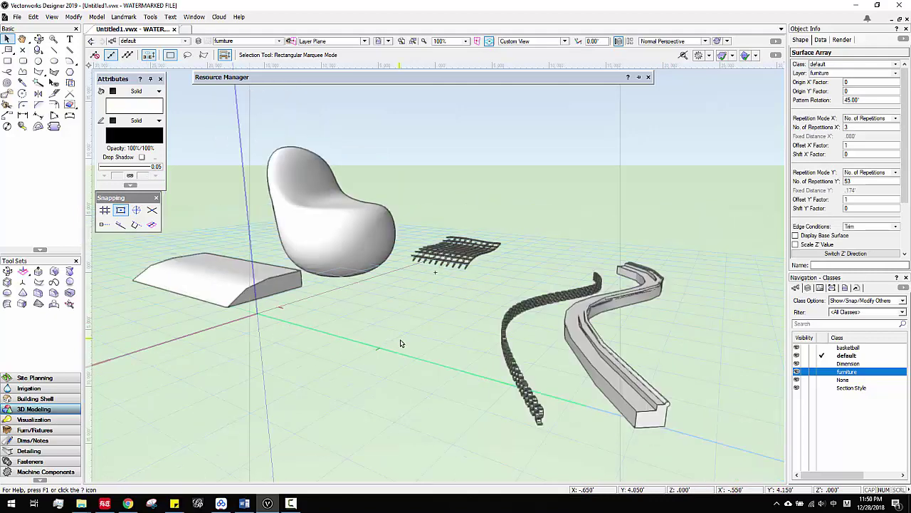
pyautogui.scroll(2, 460, 314)
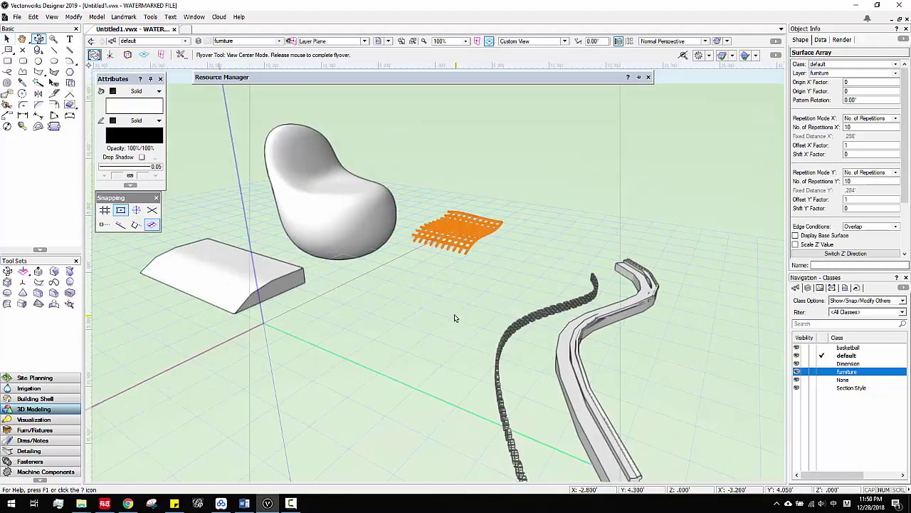
pyautogui.click(526, 311)
pyautogui.moveTo(573, 352); pyautogui.dragTo(562, 330, button='middle')
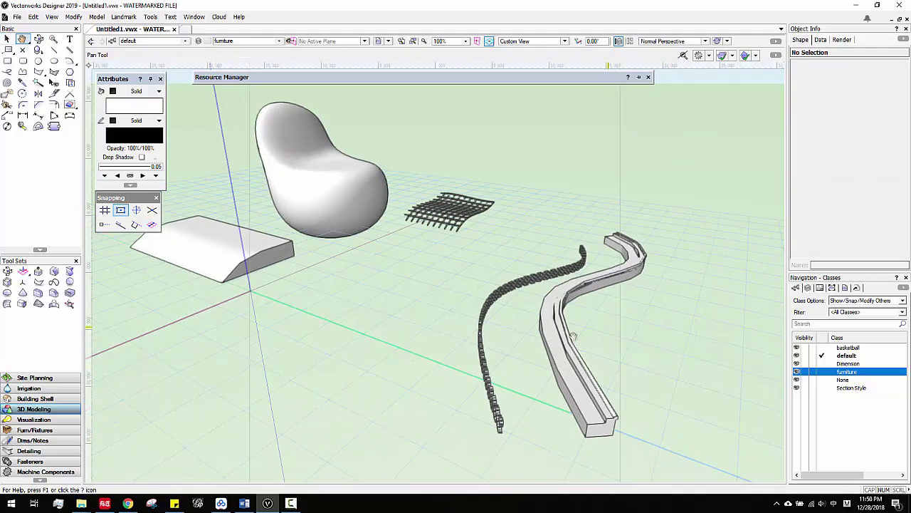
# Create a new class named frame-pad.
pyautogui.rightClick(844, 382)
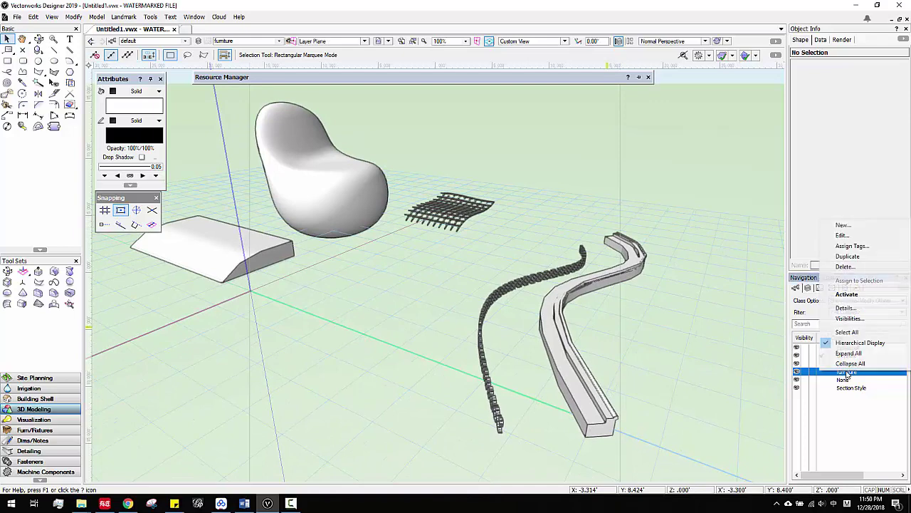
pyautogui.click(844, 228)
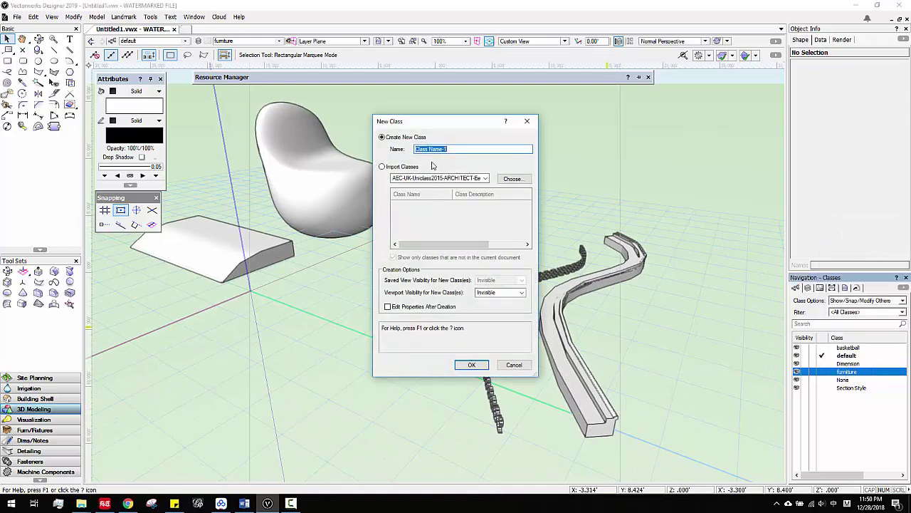
pyautogui.moveTo(436, 127); pyautogui.dragTo(570, 162)
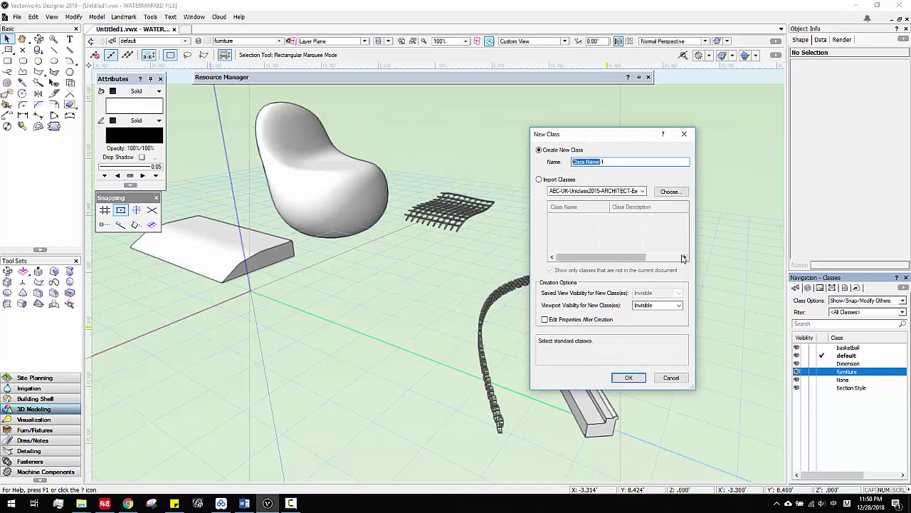
pyautogui.write('frame-pa')
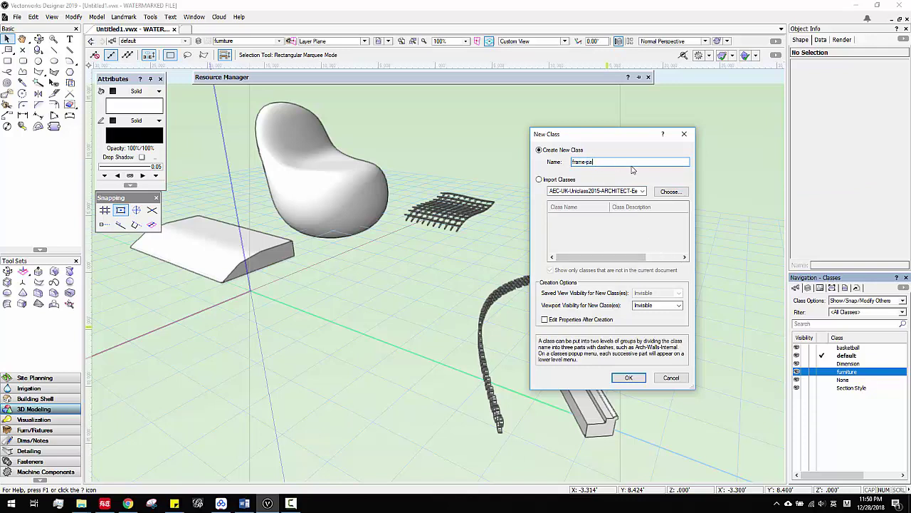
pyautogui.write('d')
pyautogui.click(628, 377)
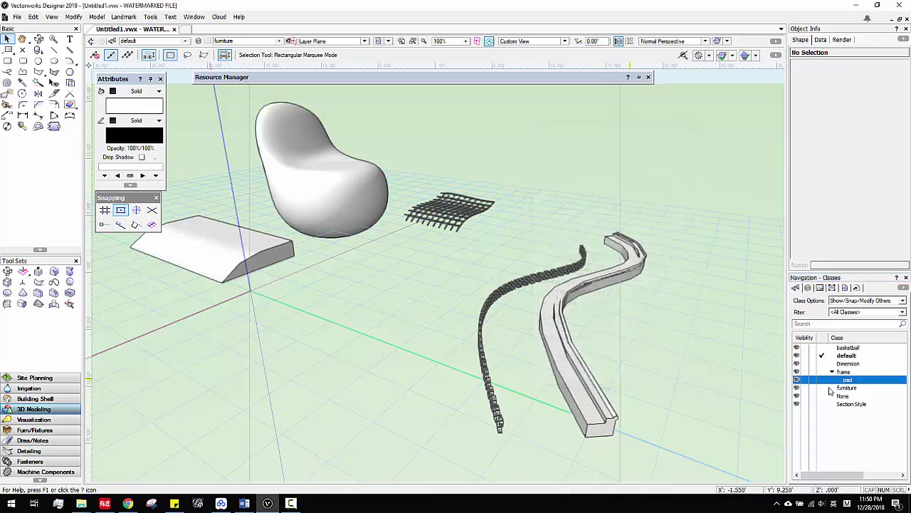
# Create another class named frame-seating so that it is grouped under frame.
pyautogui.click(847, 378)
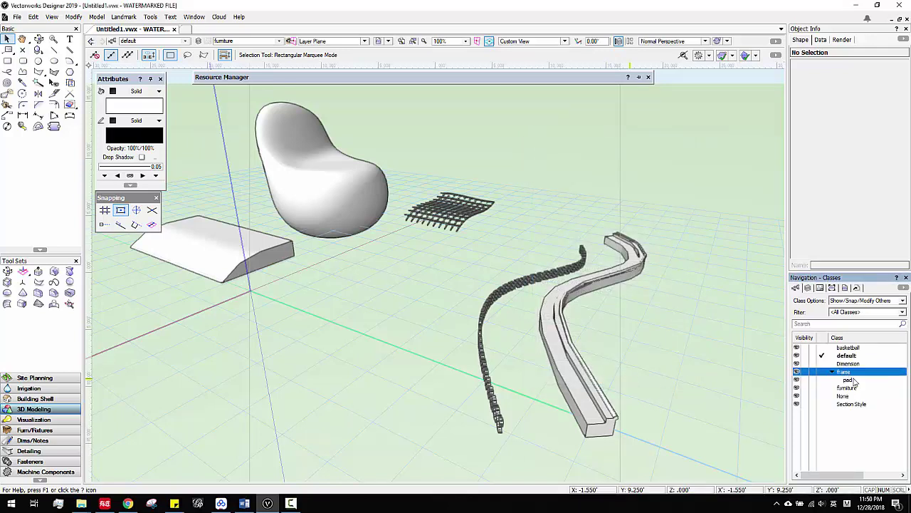
pyautogui.rightClick(847, 371)
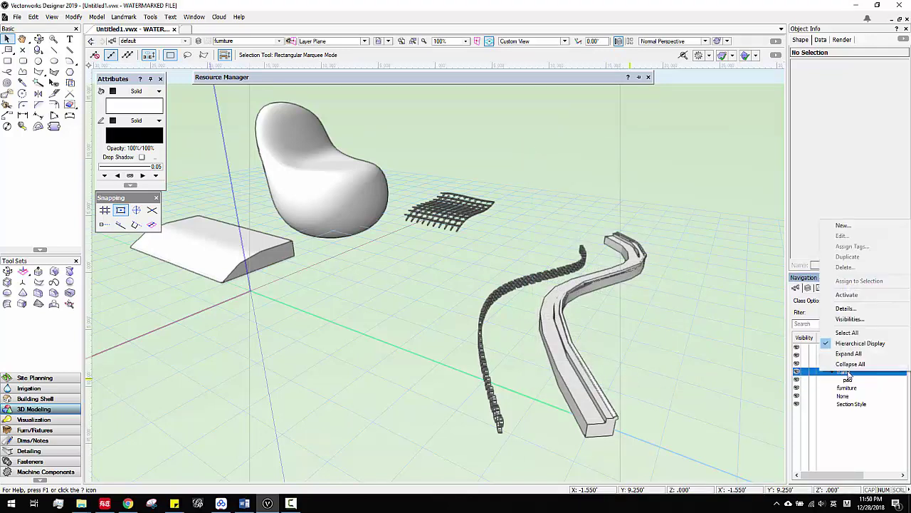
pyautogui.click(844, 226)
pyautogui.click(604, 161)
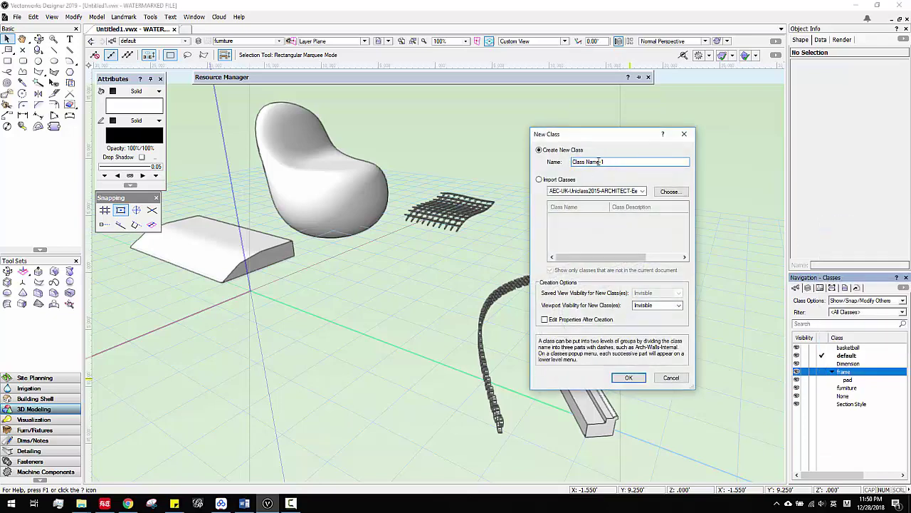
pyautogui.moveTo(599, 161); pyautogui.dragTo(533, 162)
pyautogui.press('BackSpace')
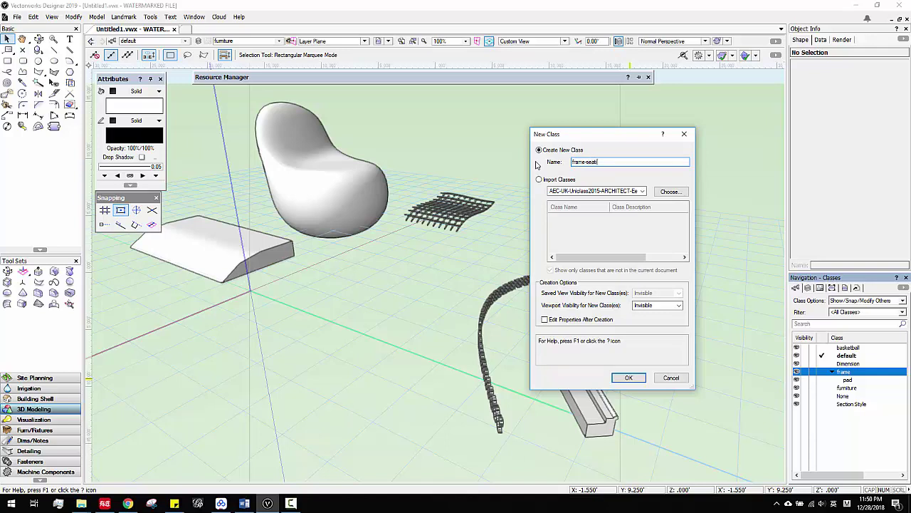
pyautogui.click(632, 377)
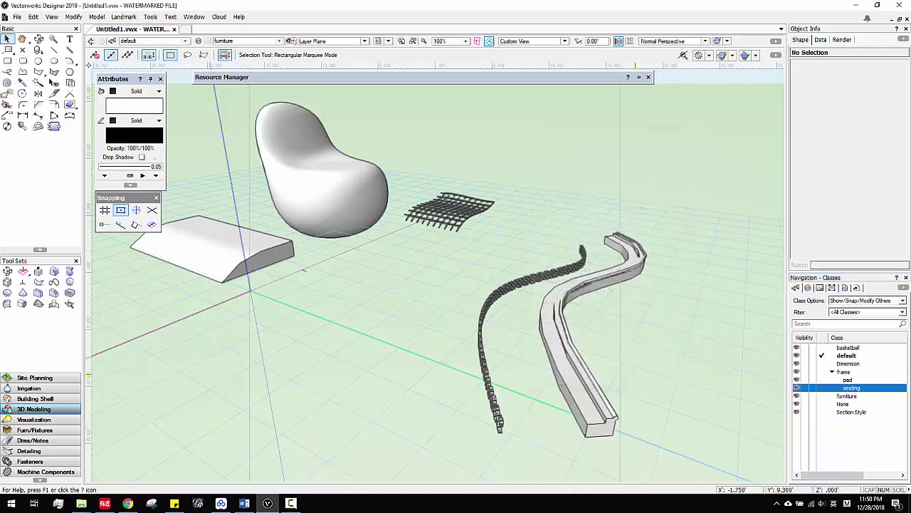
# Collapse and re-expand the frame class group, dismissing the tip, and highlight its pad class.
pyautogui.click(832, 373)
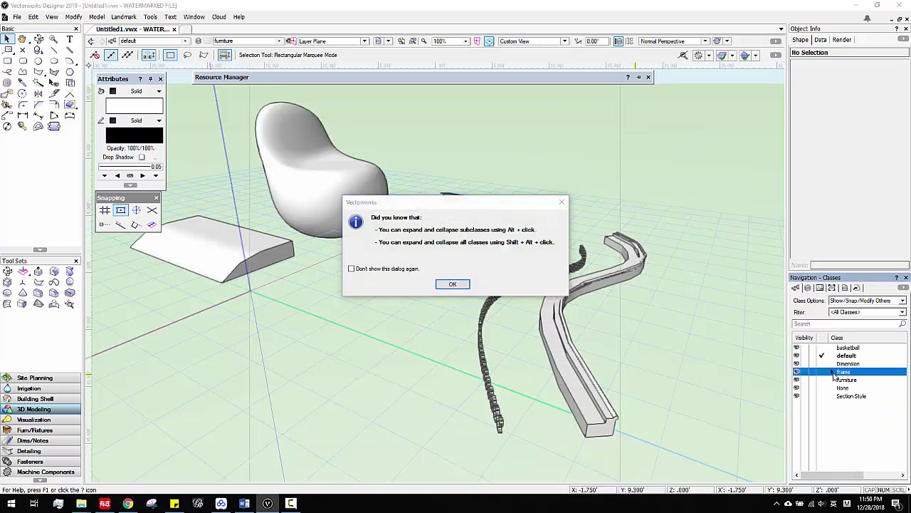
pyautogui.click(441, 284)
pyautogui.click(832, 372)
pyautogui.click(850, 380)
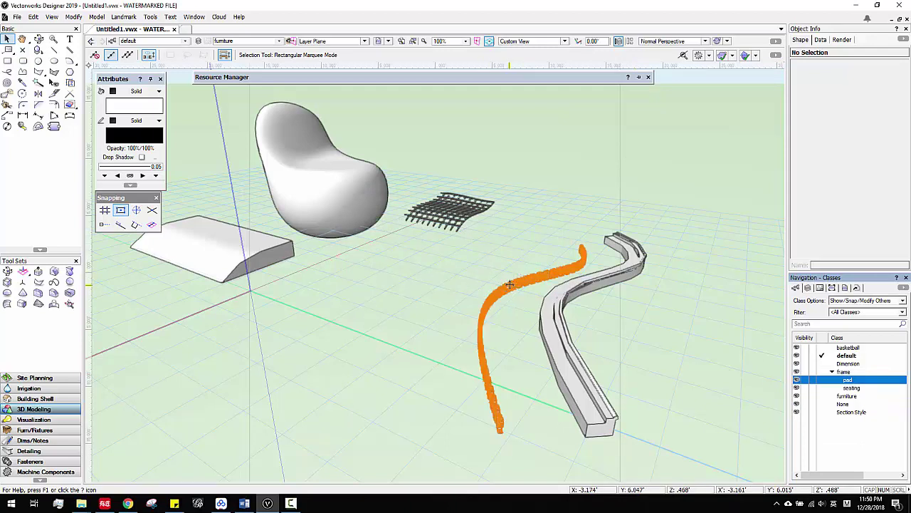
# Assign the curved lattice strip to the seating class under frame.
pyautogui.click(510, 285)
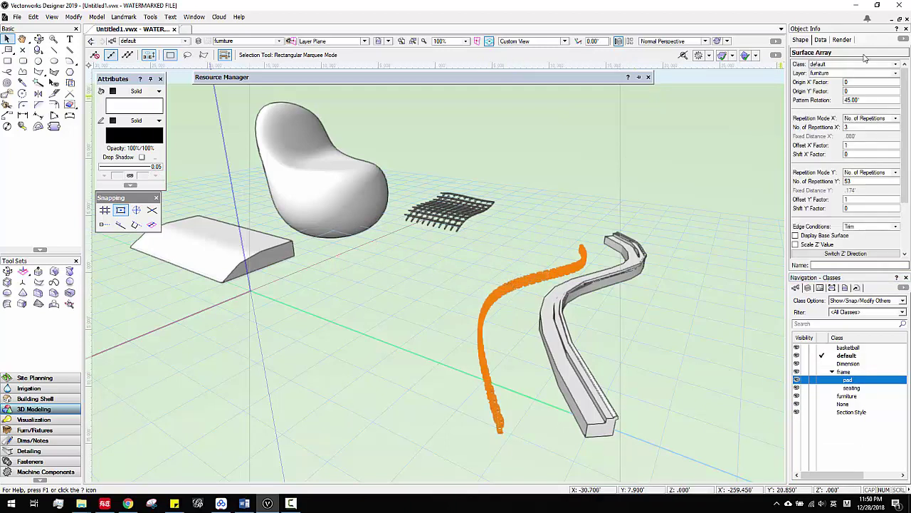
pyautogui.click(868, 65)
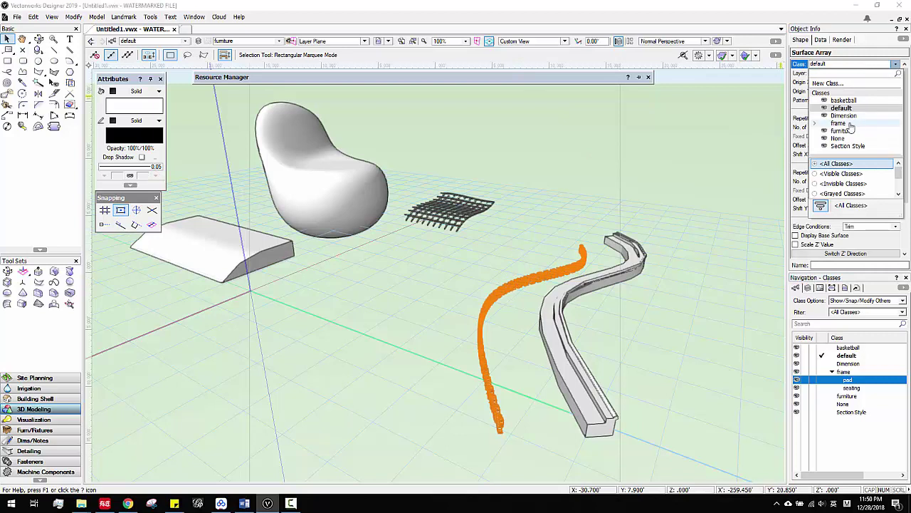
pyautogui.moveTo(830, 128)
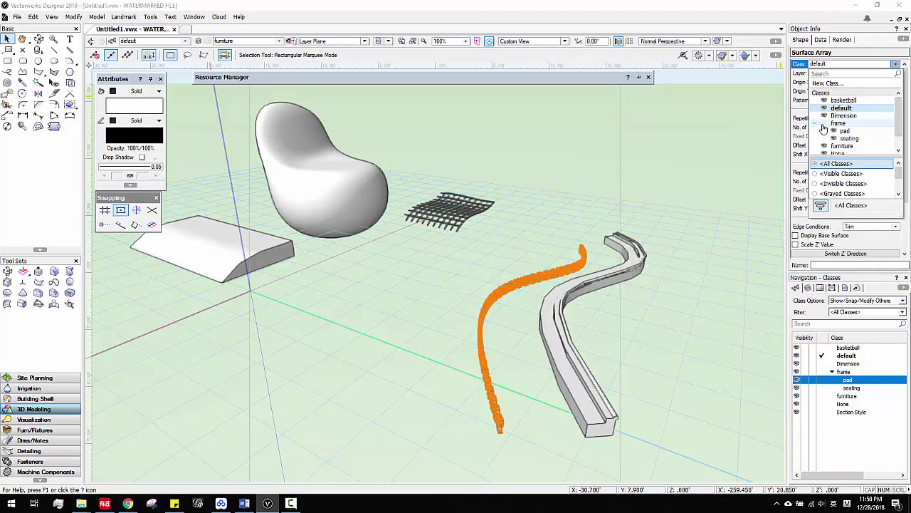
pyautogui.click(854, 140)
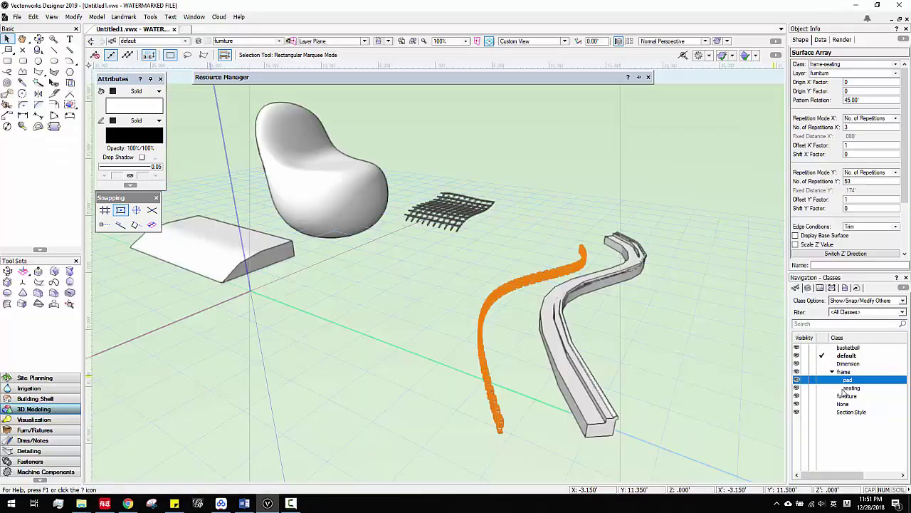
# Hide the frame-seating class and show it again to check which object it controls.
pyautogui.click(826, 388)
pyautogui.click(805, 388)
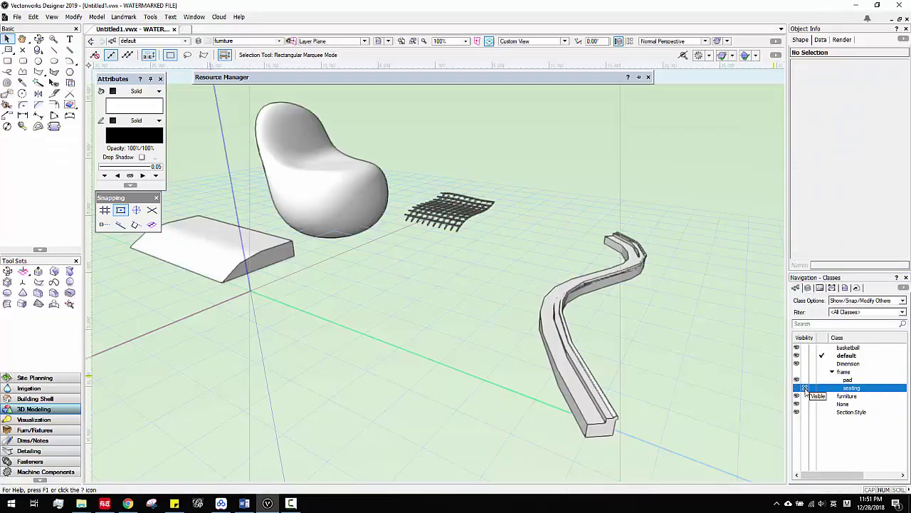
pyautogui.click(805, 388)
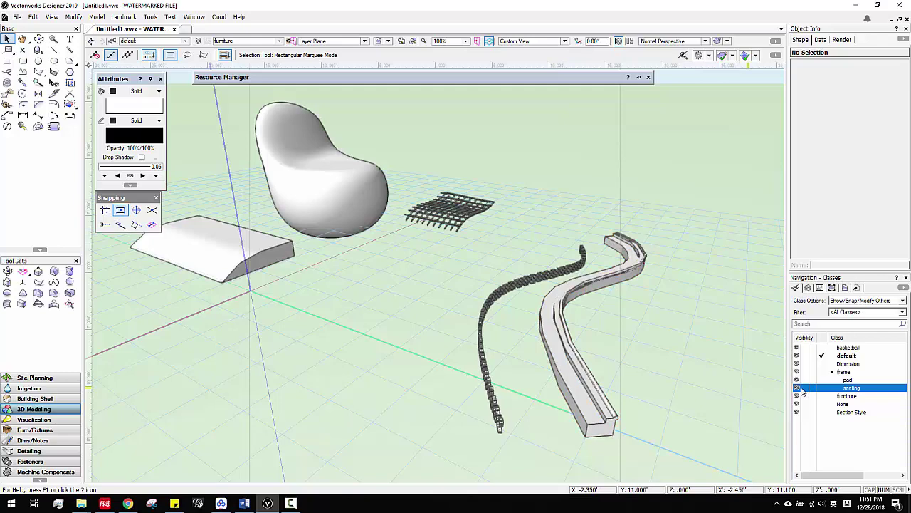
# Select the small woven mesh and assign it to the frame-pad class.
pyautogui.moveTo(578, 317); pyautogui.dragTo(474, 275, button='middle')
pyautogui.scroll(2, 475, 276)
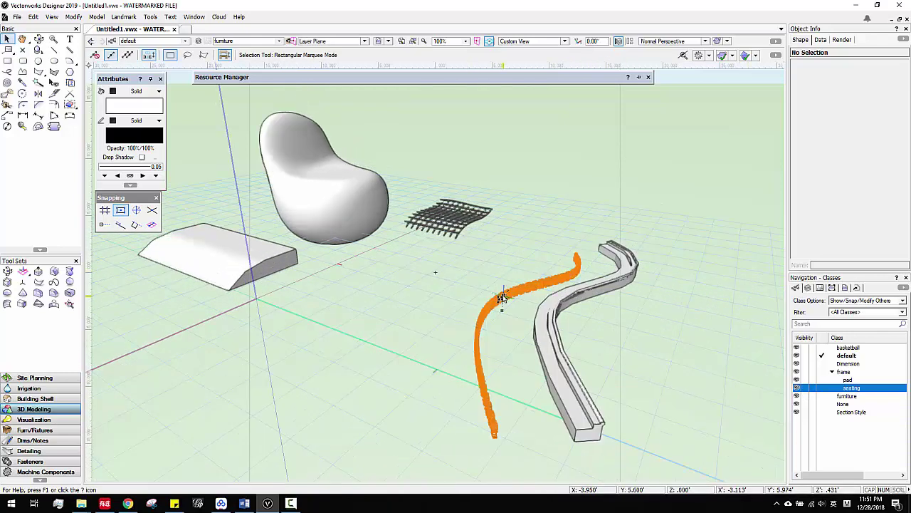
pyautogui.click(451, 227)
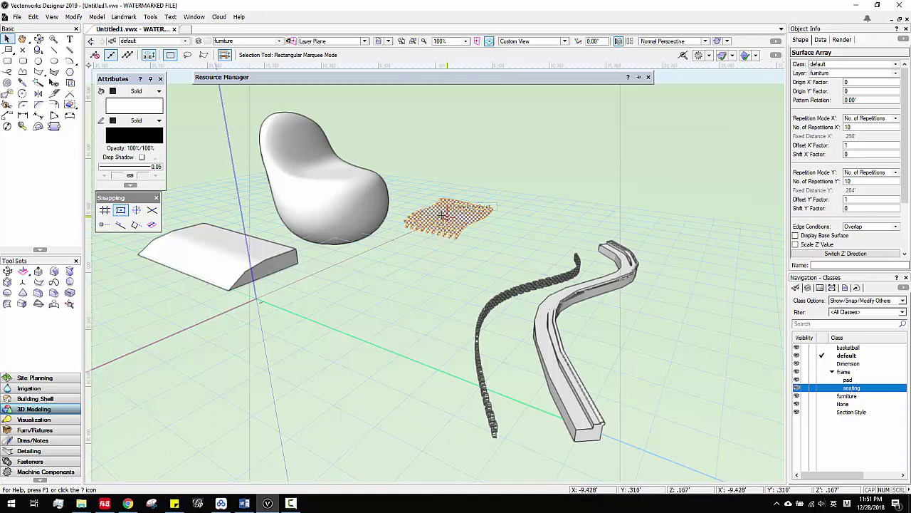
pyautogui.rightClick(835, 388)
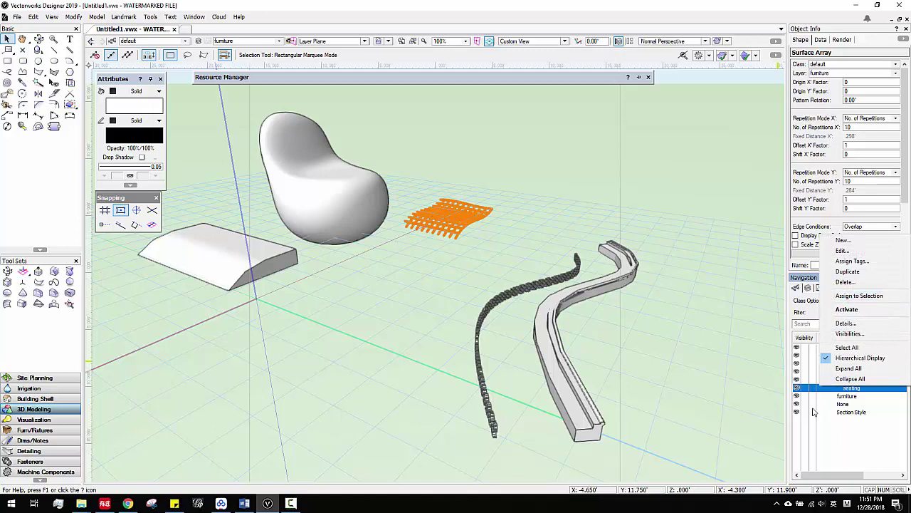
pyautogui.click(848, 296)
pyautogui.click(456, 213)
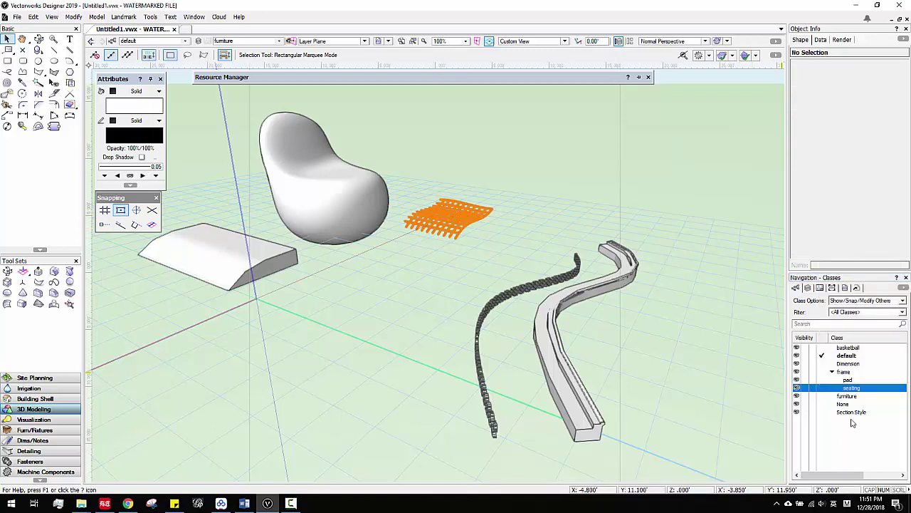
pyautogui.rightClick(839, 380)
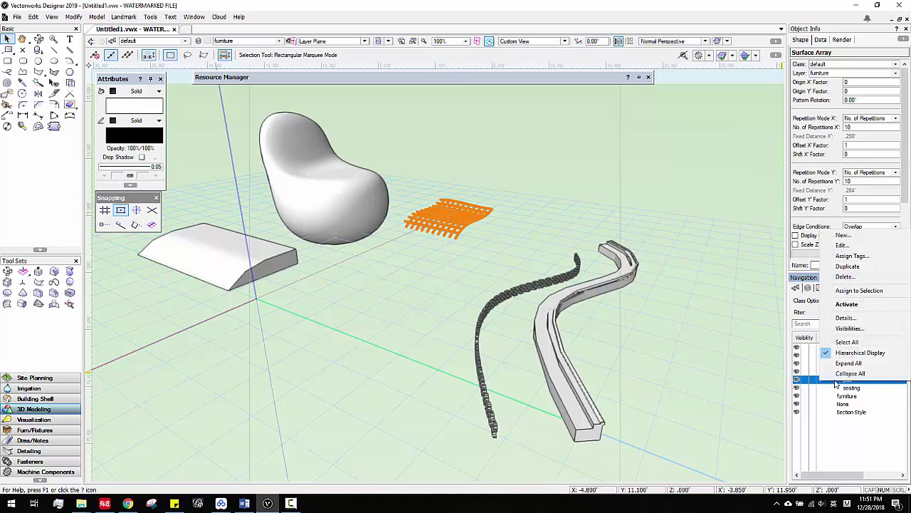
pyautogui.click(859, 290)
pyautogui.click(463, 222)
pyautogui.click(460, 218)
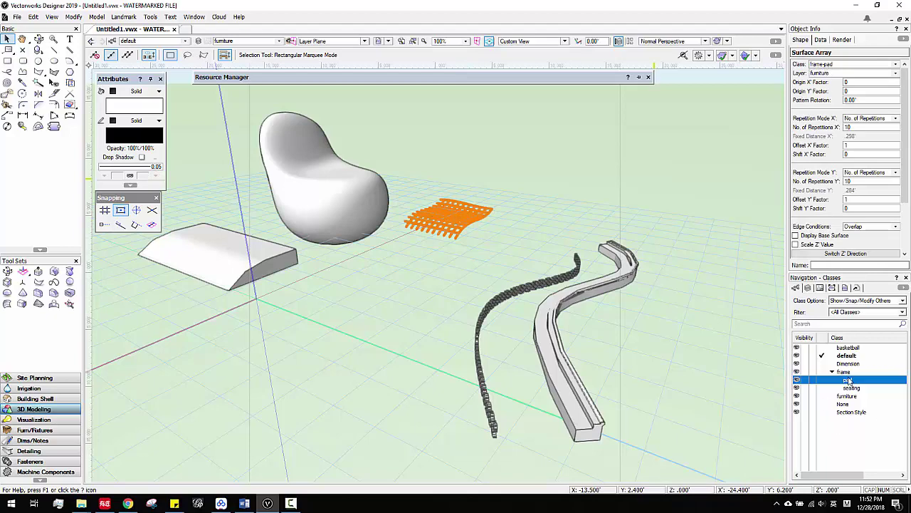
# Select the rounded chair, the curved-top block and the winding bench together and assign them to the furniture class.
pyautogui.scroll(-4, 498, 295)
pyautogui.click(491, 291)
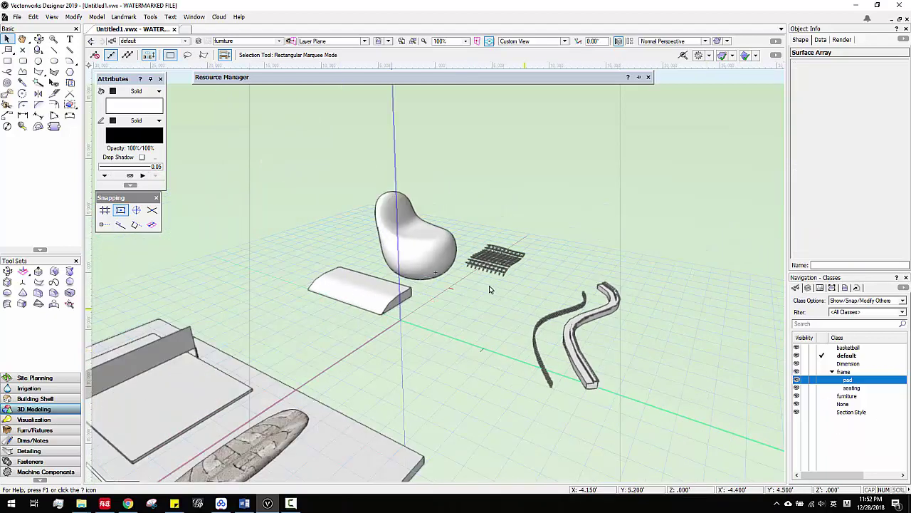
pyautogui.moveTo(476, 322); pyautogui.dragTo(468, 288, button='middle')
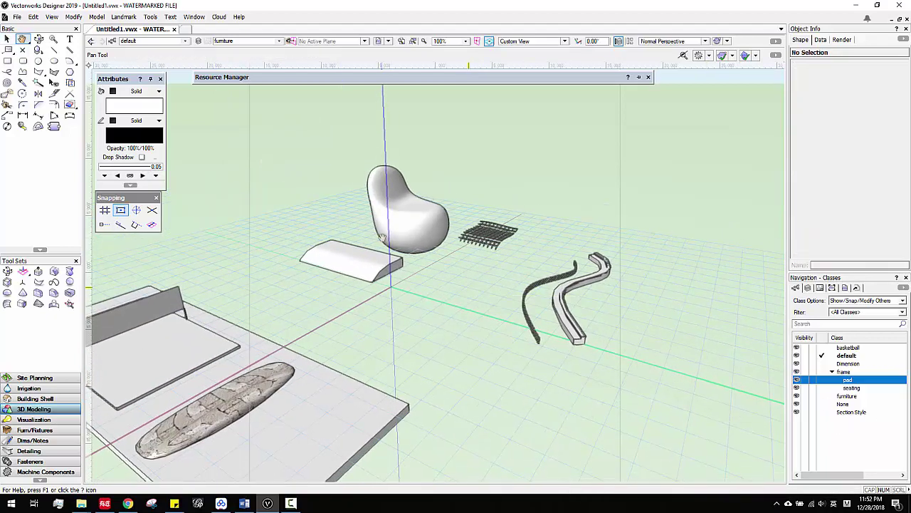
pyautogui.click(434, 271)
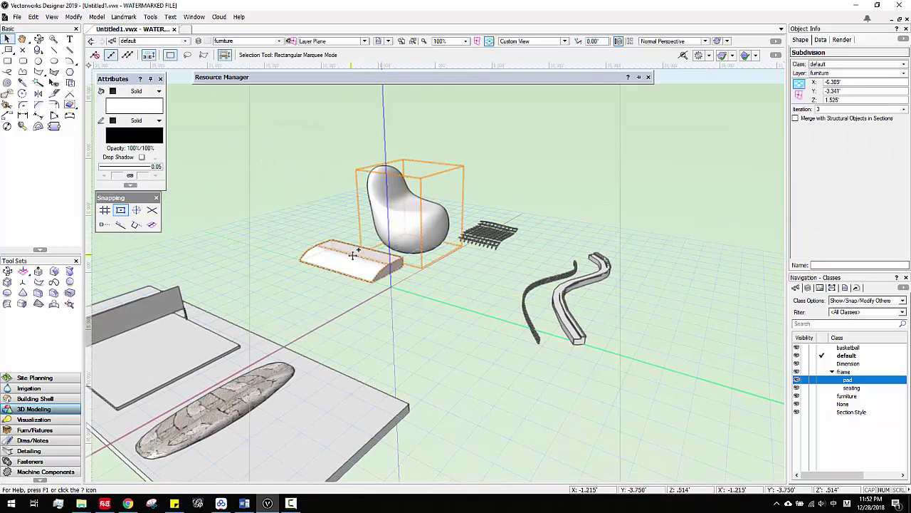
pyautogui.click(350, 256)
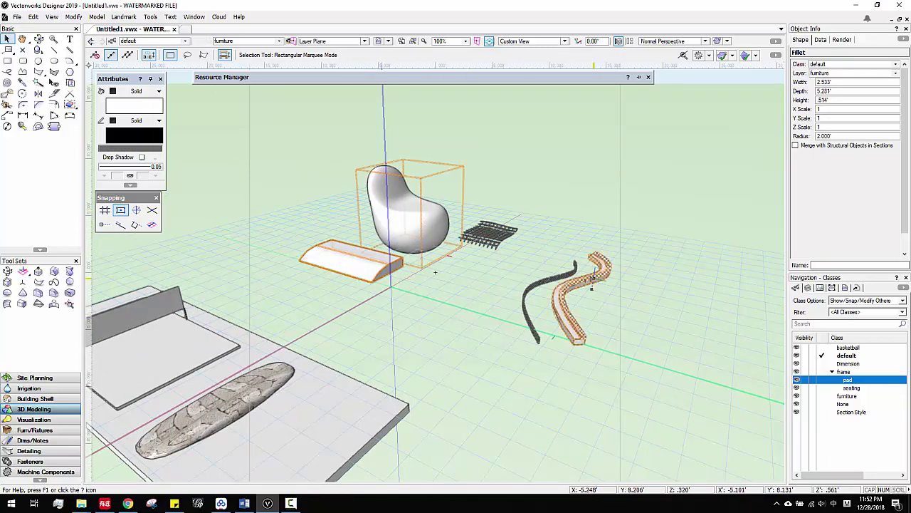
pyautogui.keyDown('shift'); pyautogui.click(592, 277); pyautogui.keyUp('shift')
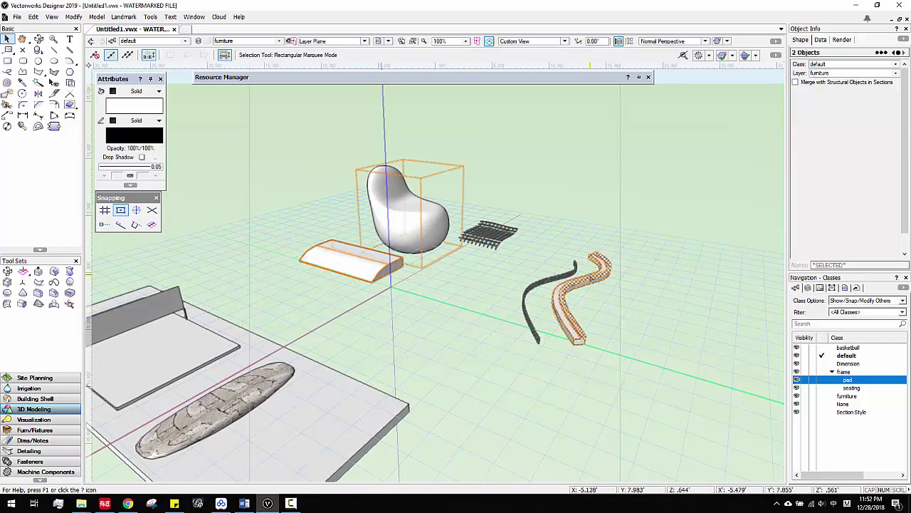
pyautogui.rightClick(851, 395)
pyautogui.click(859, 304)
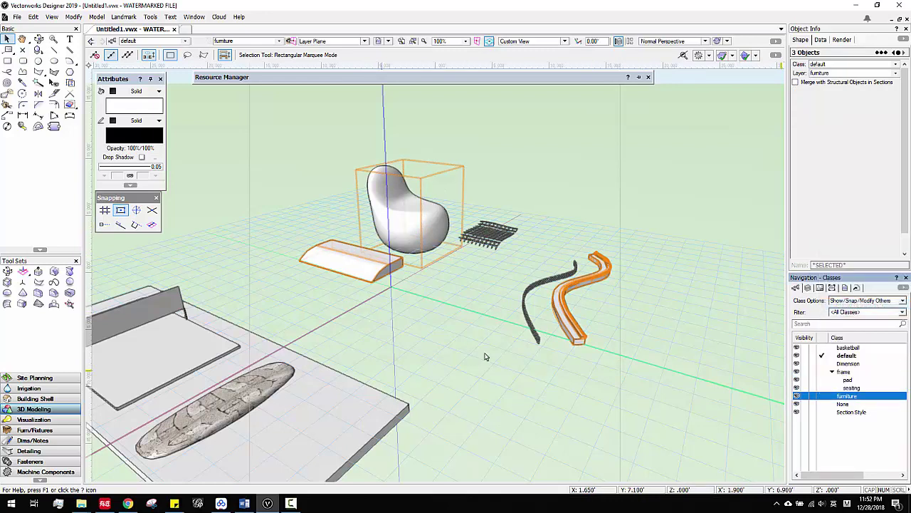
pyautogui.click(360, 238)
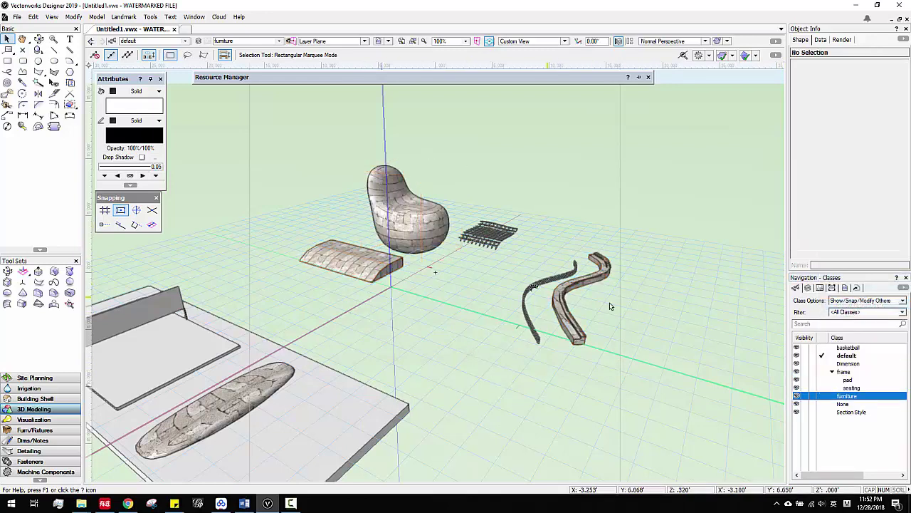
# Check the class of the winding bench, the rounded chair and the curved-top block one after another.
pyautogui.click(576, 281)
pyautogui.click(426, 218)
pyautogui.click(349, 256)
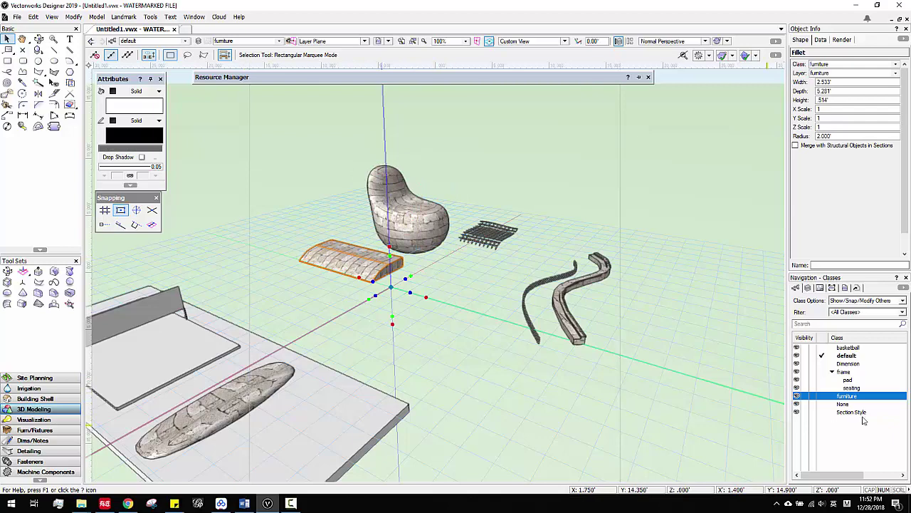
# Change the furniture class's object texture to Stone Granite 02 RT.
pyautogui.rightClick(847, 397)
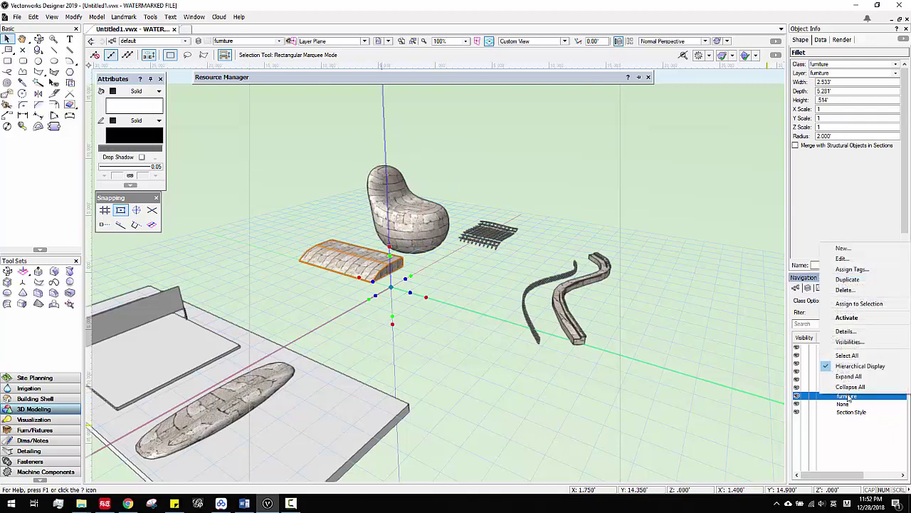
pyautogui.click(829, 259)
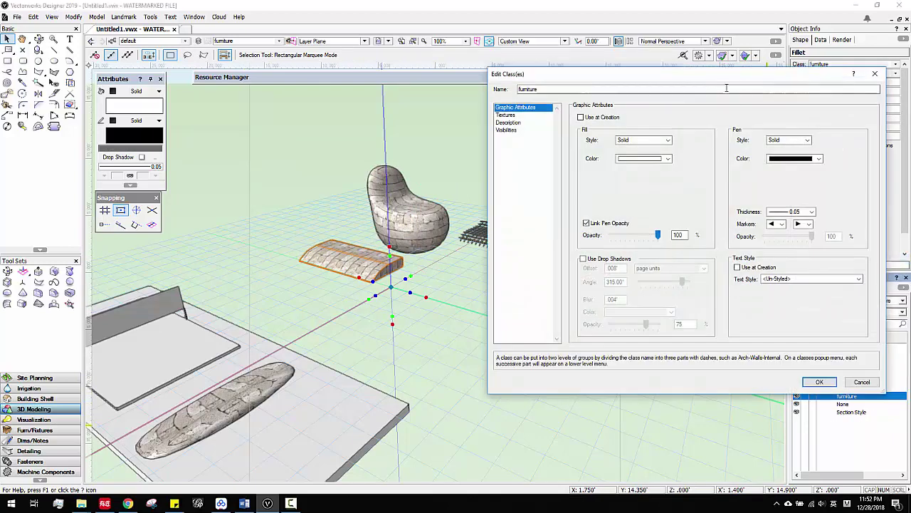
pyautogui.moveTo(728, 80); pyautogui.dragTo(447, 65)
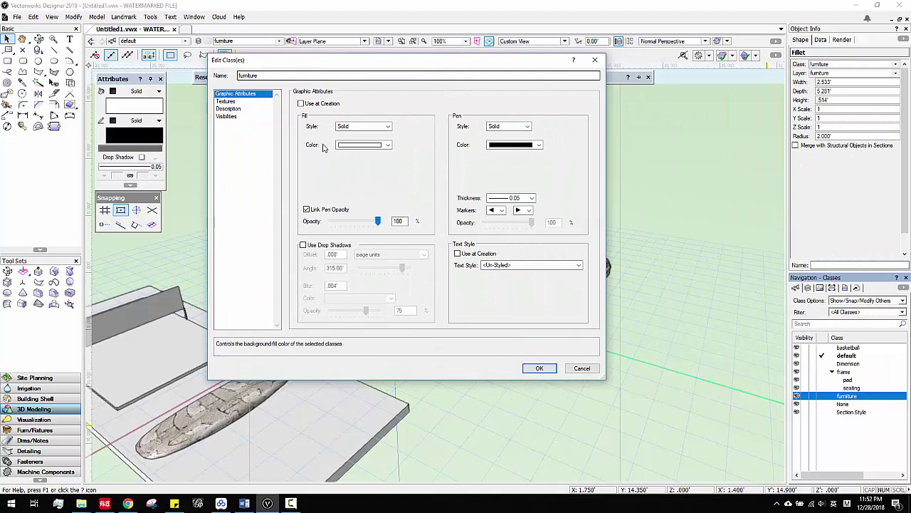
pyautogui.click(226, 101)
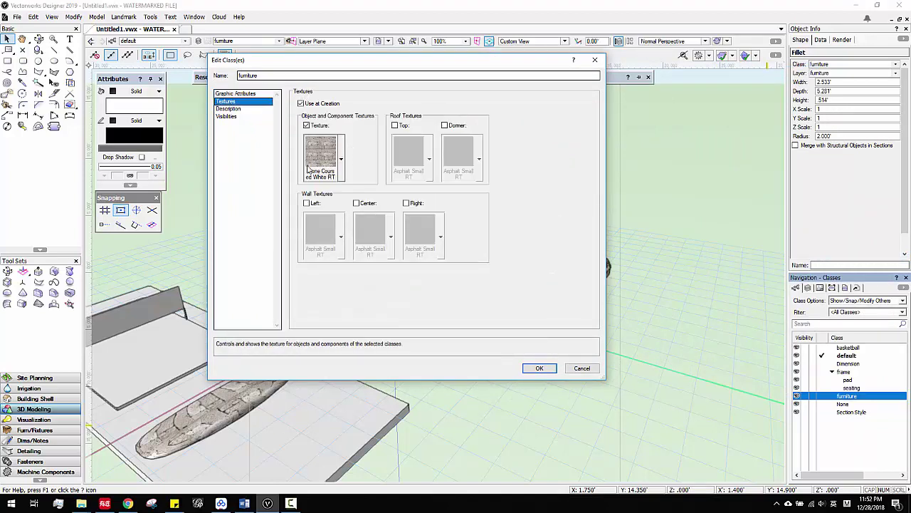
pyautogui.click(341, 159)
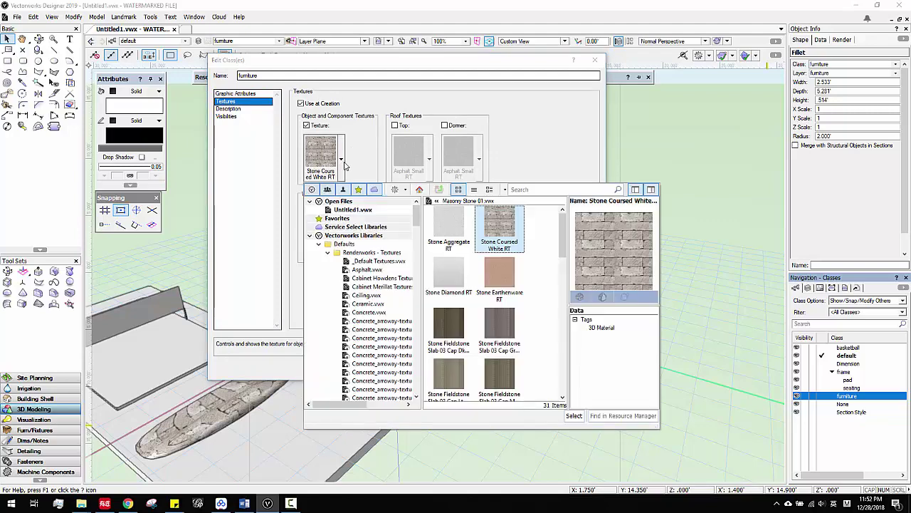
pyautogui.scroll(-5, 527, 273)
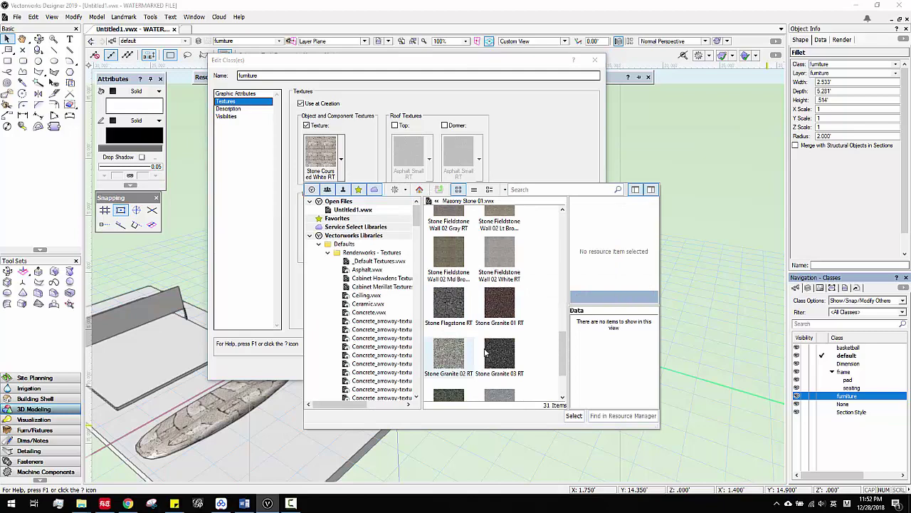
pyautogui.click(458, 358)
pyautogui.click(574, 415)
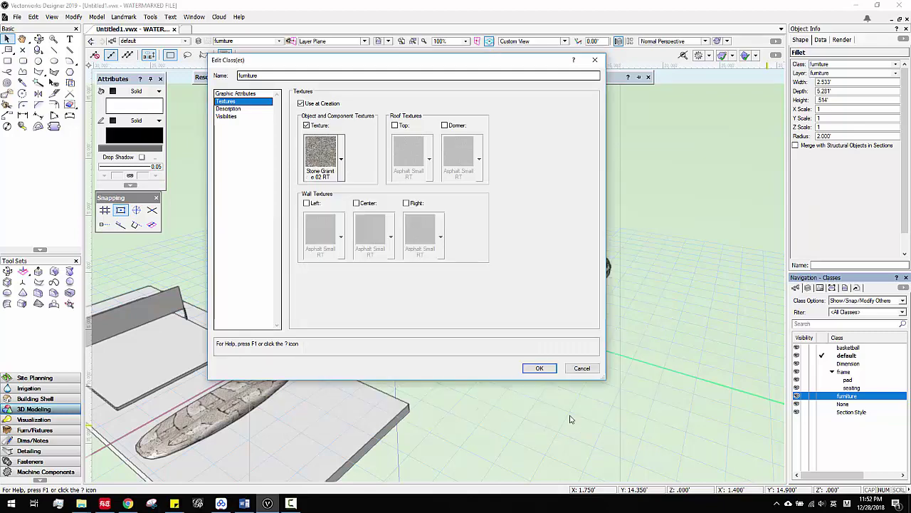
pyautogui.click(539, 368)
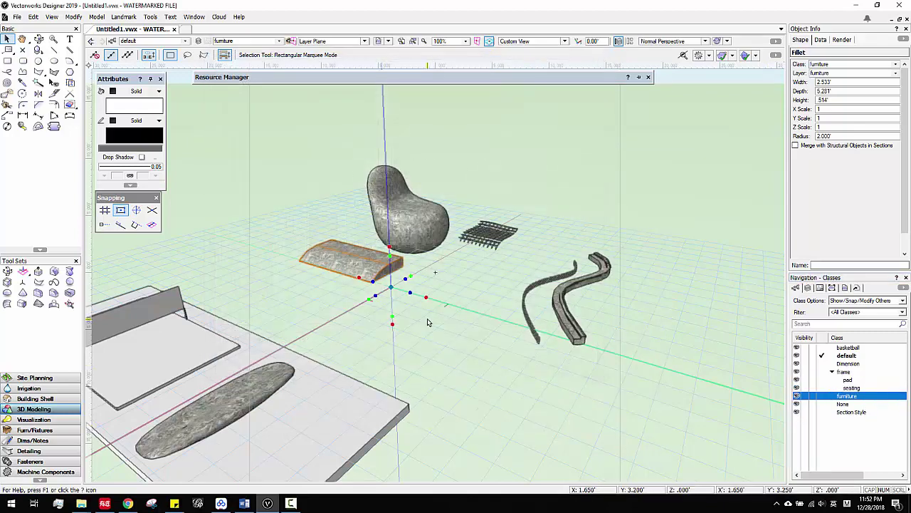
pyautogui.click(461, 330)
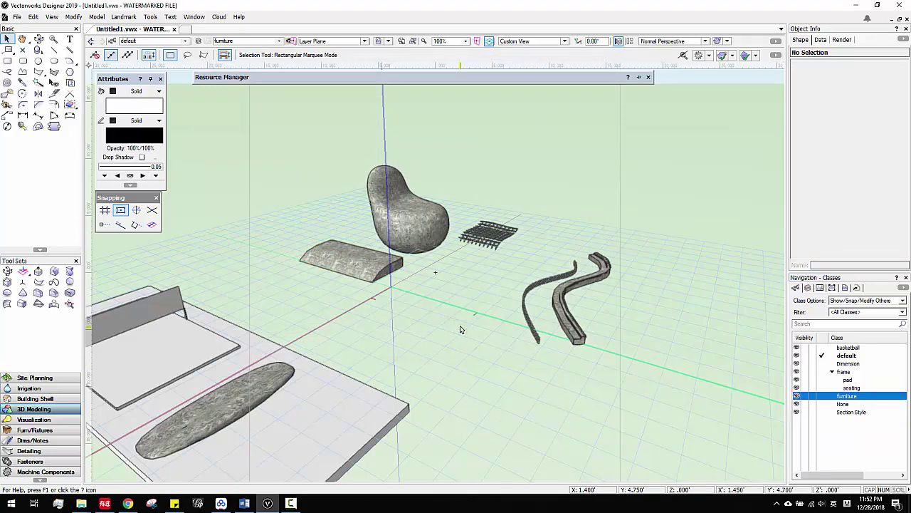
# Select everything editable in the scene with a marquee around all objects to review their shared layer and classes.
pyautogui.rightClick(460, 329)
pyautogui.click(430, 333)
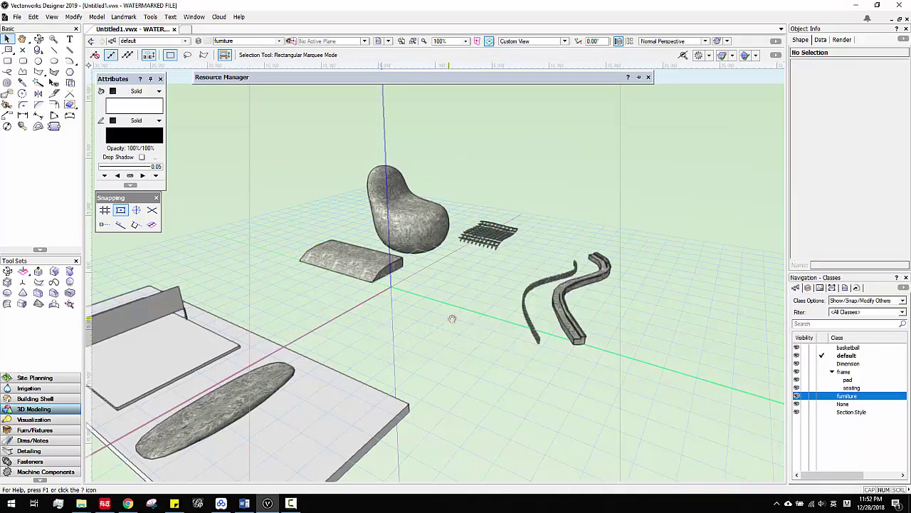
pyautogui.moveTo(451, 321); pyautogui.dragTo(484, 324, button='middle')
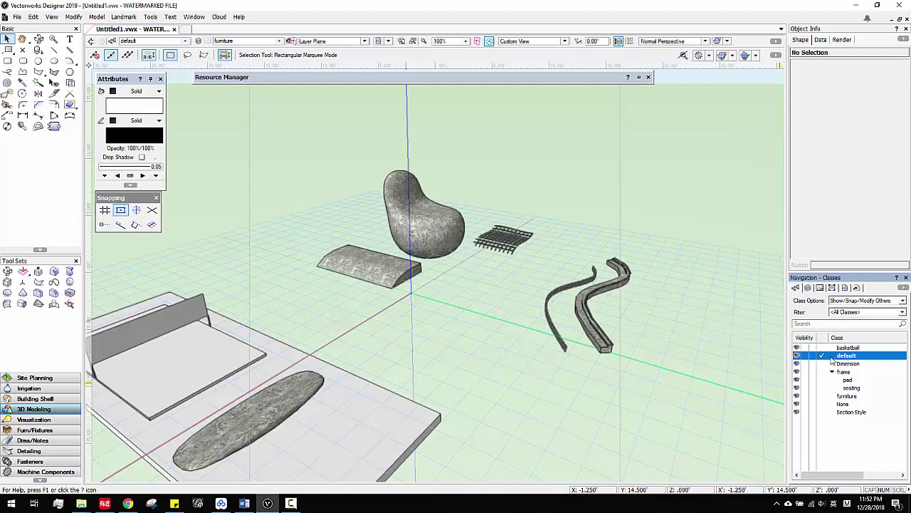
pyautogui.scroll(-3, 412, 316)
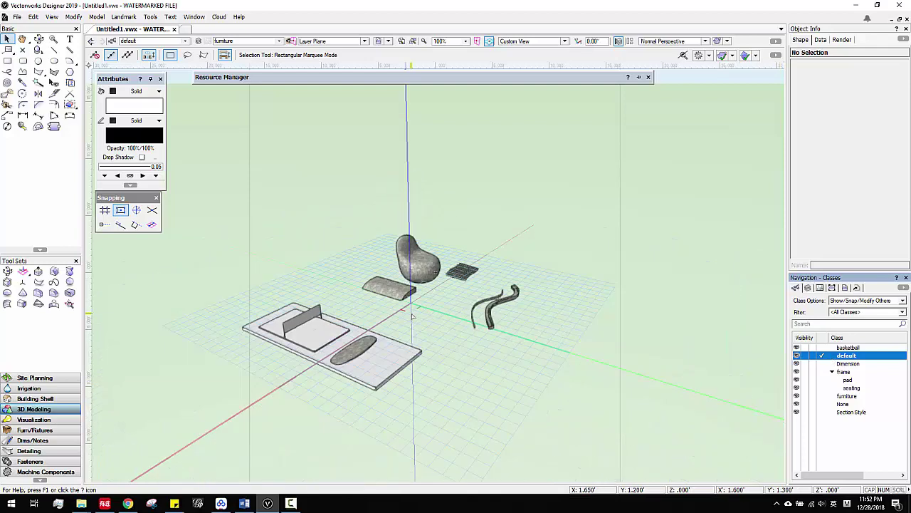
pyautogui.moveTo(222, 185); pyautogui.dragTo(654, 438)
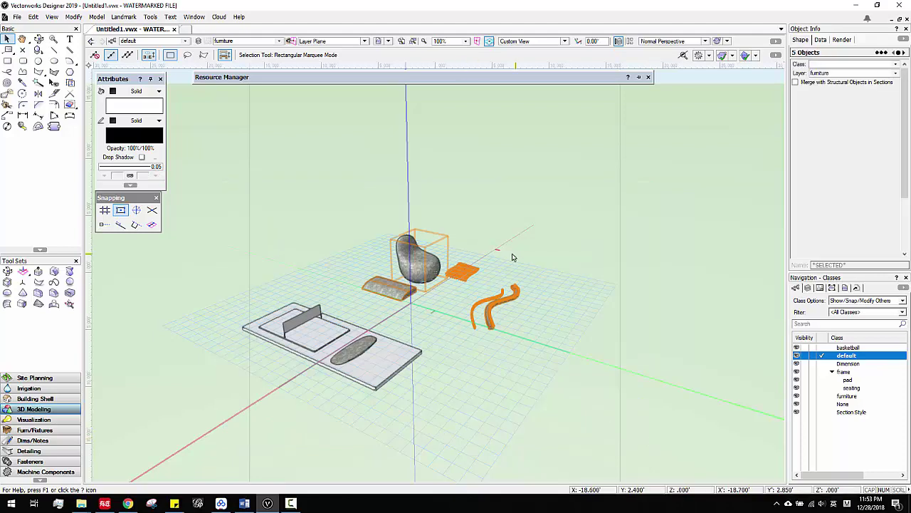
pyautogui.scroll(3, 515, 256)
pyautogui.scroll(-3, 391, 285)
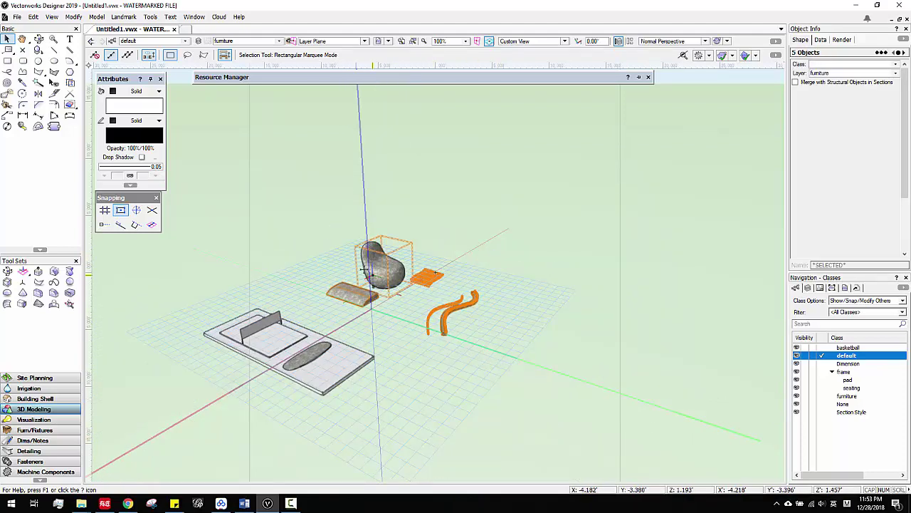
pyautogui.scroll(2, 476, 306)
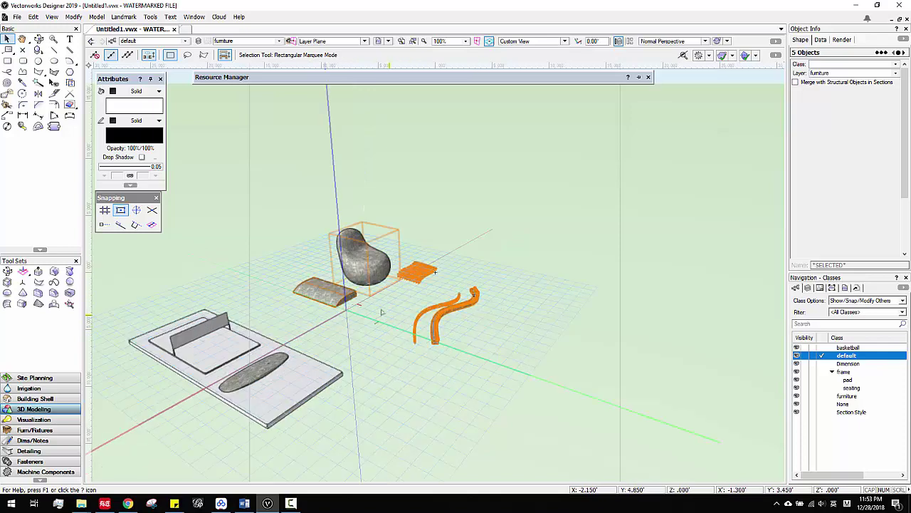
# Try to marquee-select the slab objects on the sports layer, and display the design layers to check which one is active.
pyautogui.moveTo(420, 302); pyautogui.dragTo(481, 285, button='middle')
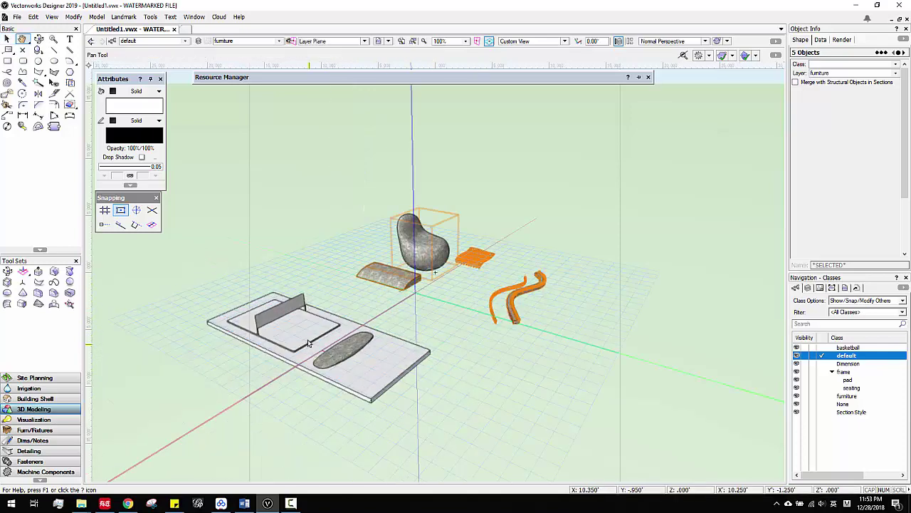
pyautogui.moveTo(213, 288); pyautogui.dragTo(328, 375)
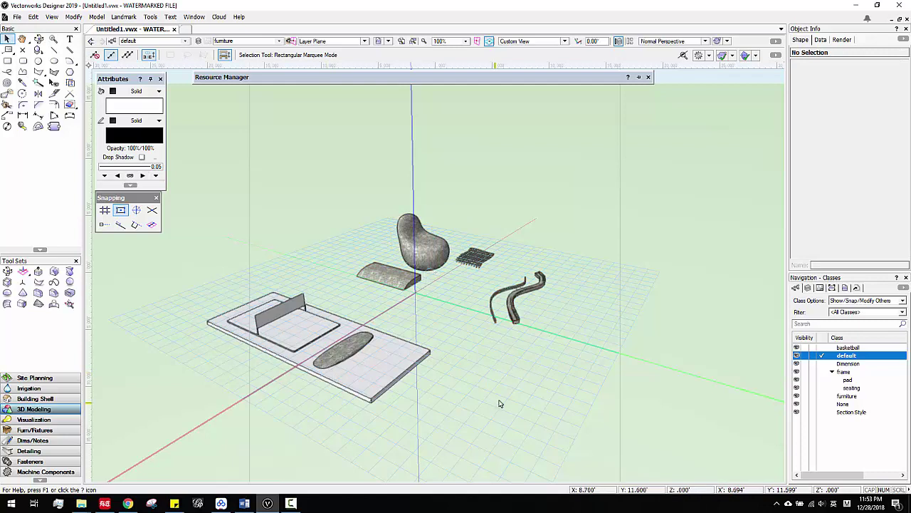
pyautogui.click(809, 289)
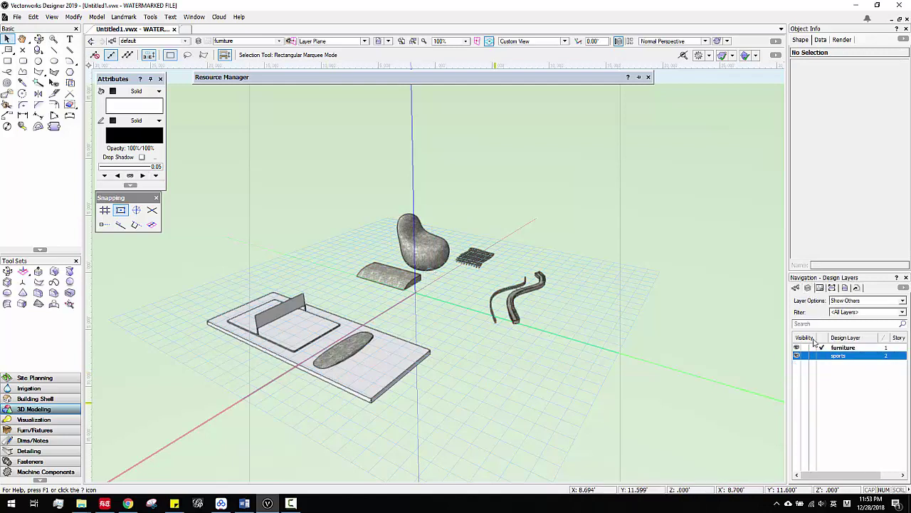
pyautogui.scroll(1, 280, 341)
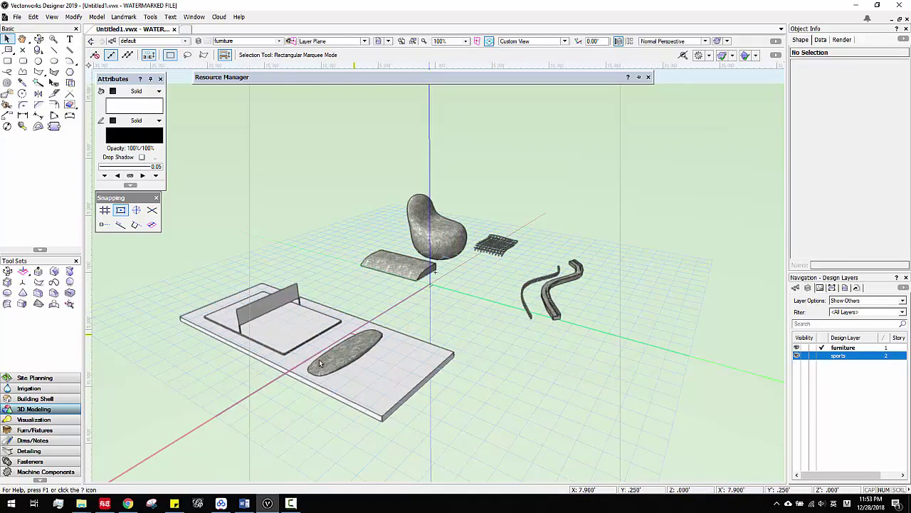
pyautogui.scroll(-1, 295, 346)
pyautogui.scroll(1, 313, 347)
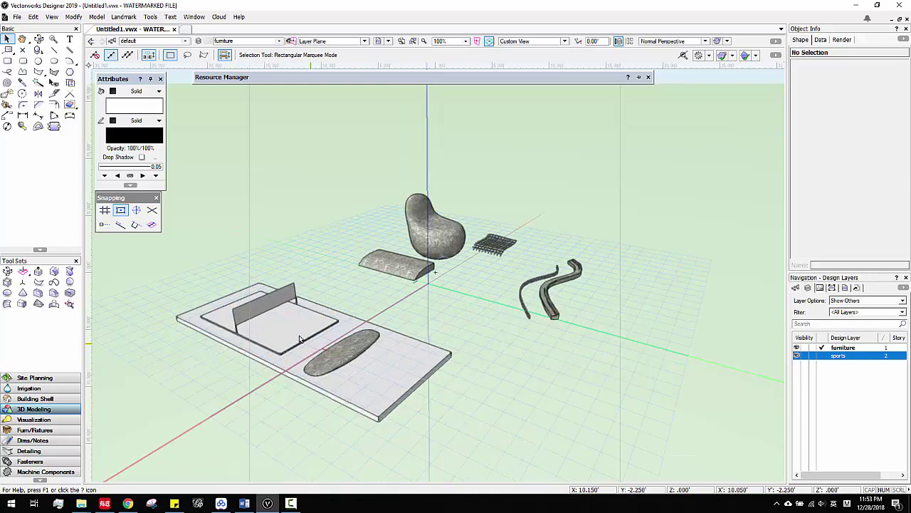
pyautogui.scroll(1, 351, 349)
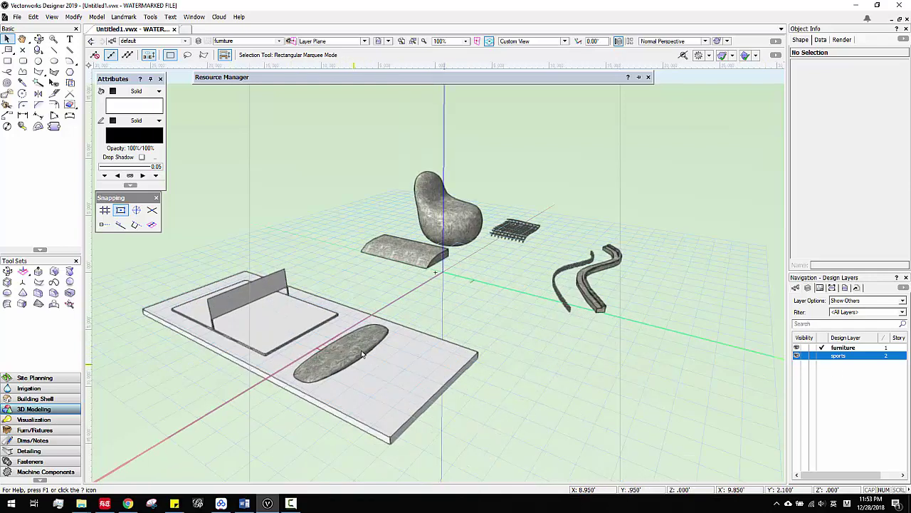
pyautogui.scroll(-2, 341, 354)
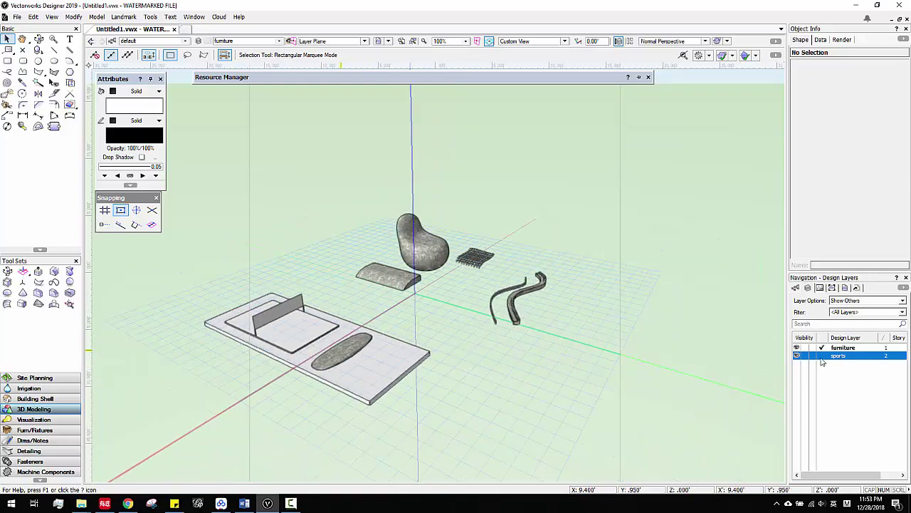
# Examine the available layer options and compare the current layer option with the one set for classes.
pyautogui.click(852, 305)
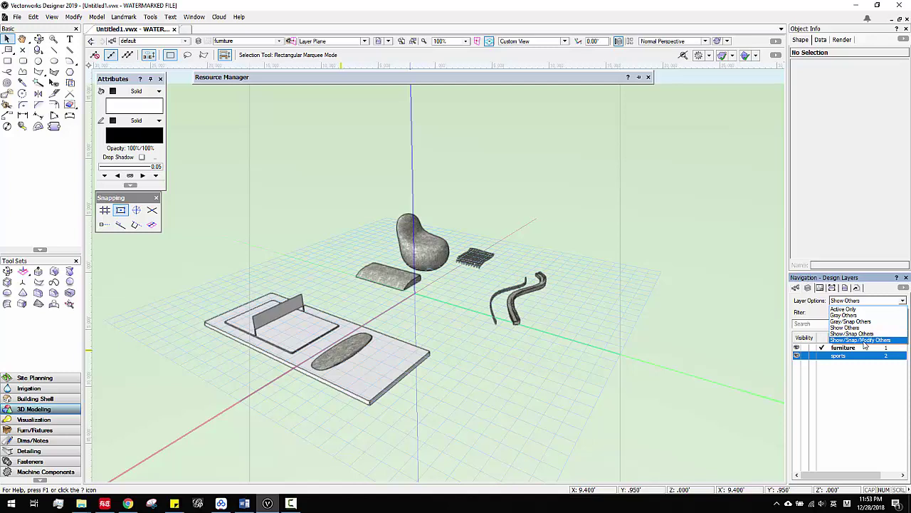
pyautogui.click(852, 301)
pyautogui.click(797, 288)
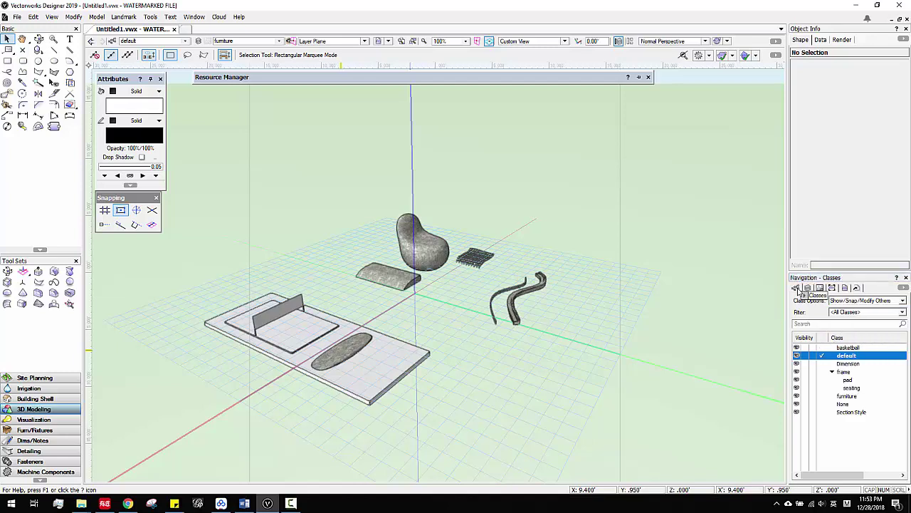
pyautogui.click(807, 288)
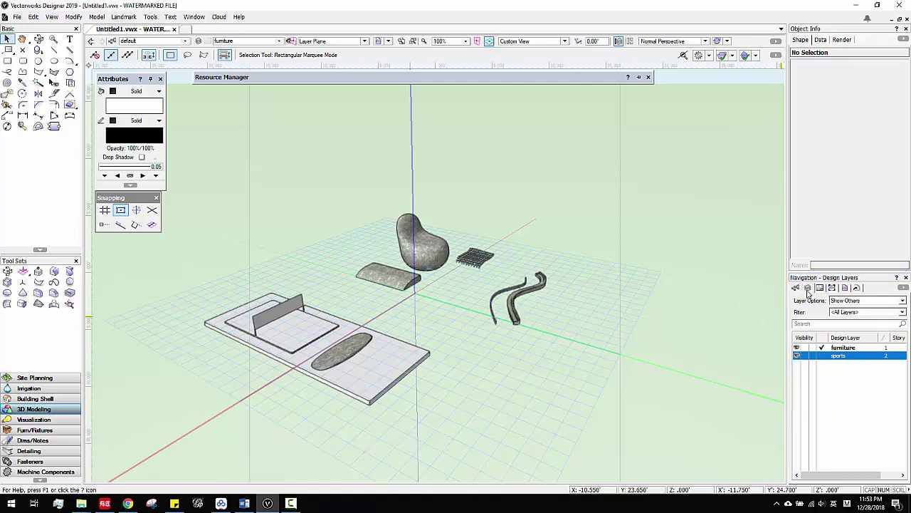
# Set the layer options to Gray Others and examine the sports layer's objects.
pyautogui.click(853, 304)
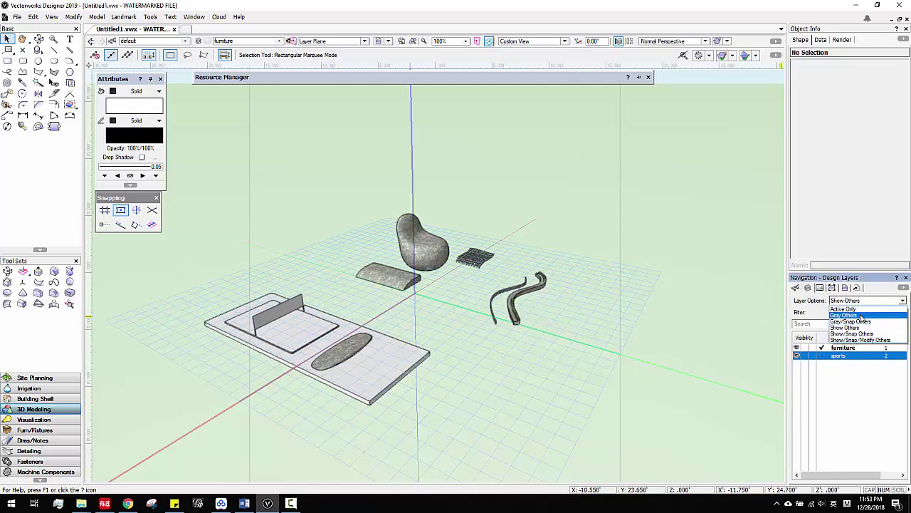
pyautogui.click(861, 317)
pyautogui.scroll(3, 326, 325)
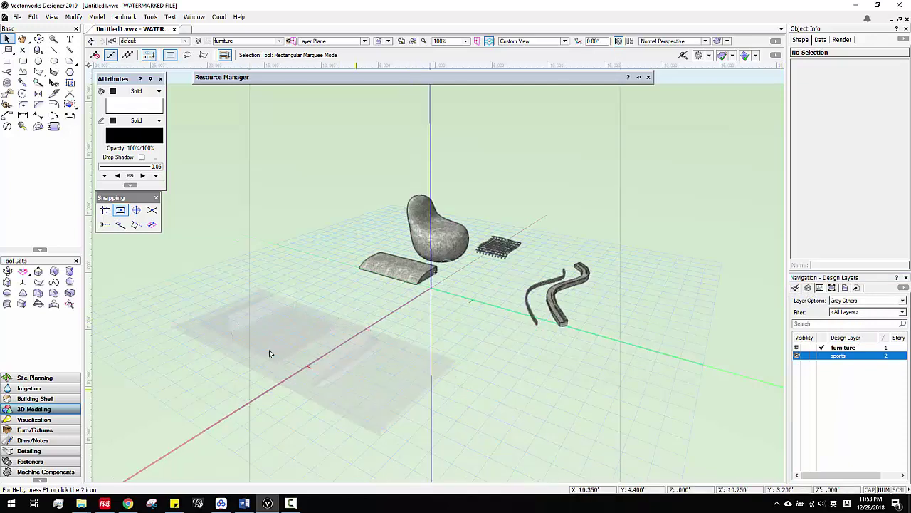
# Test snapping and marquee selection on the sports layer objects with the layer option Gray/Snap Others, and return it to Show Others.
pyautogui.click(868, 304)
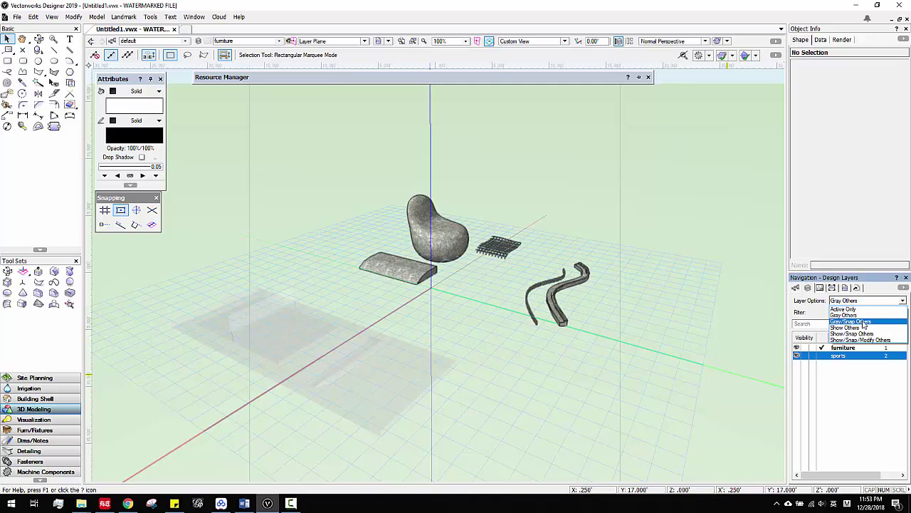
pyautogui.click(864, 325)
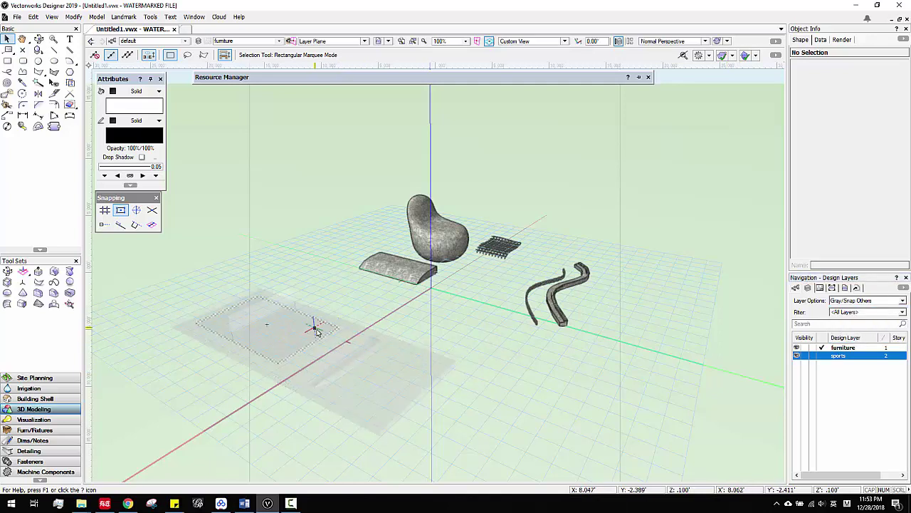
pyautogui.moveTo(348, 363); pyautogui.dragTo(391, 388)
pyautogui.click(868, 301)
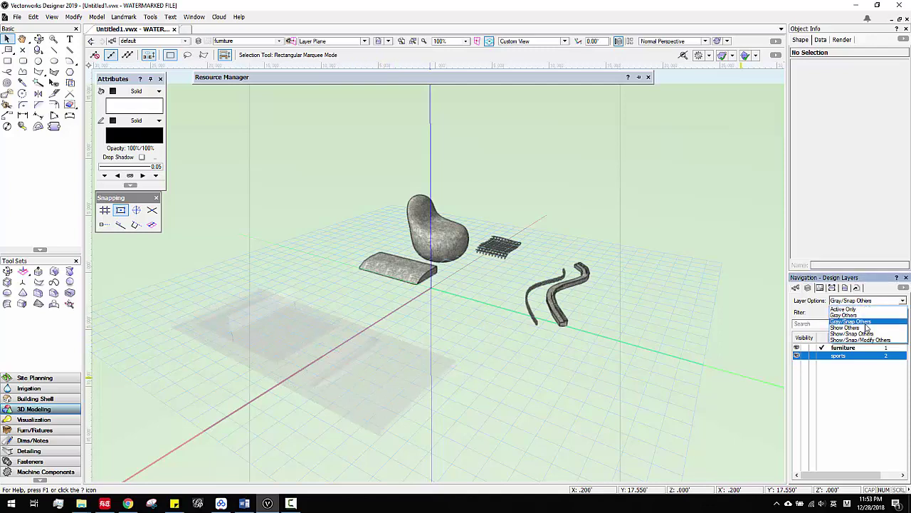
pyautogui.click(868, 327)
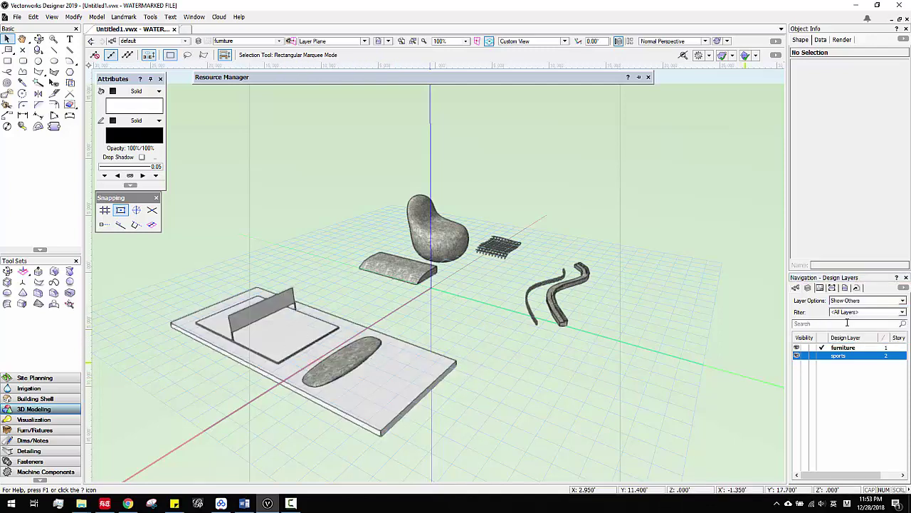
# Set the class options to Gray Others while the default class is active.
pyautogui.click(797, 288)
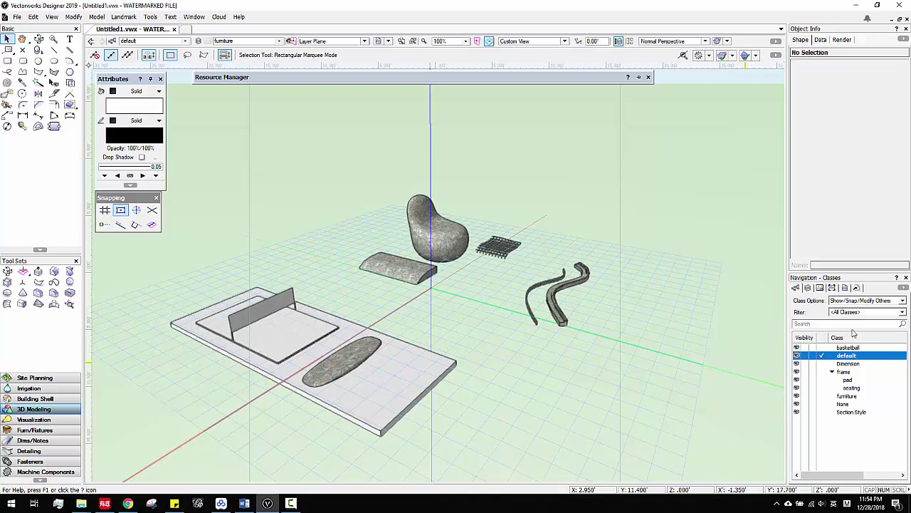
pyautogui.click(855, 301)
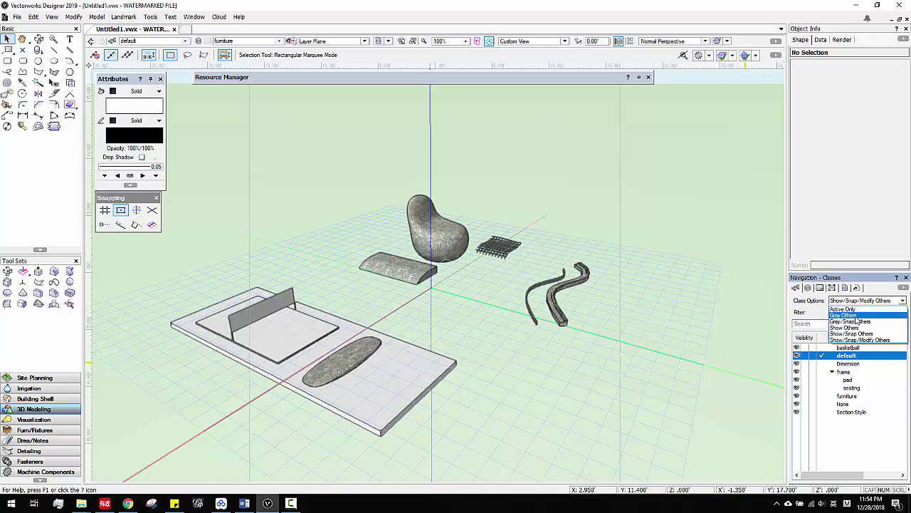
pyautogui.click(854, 316)
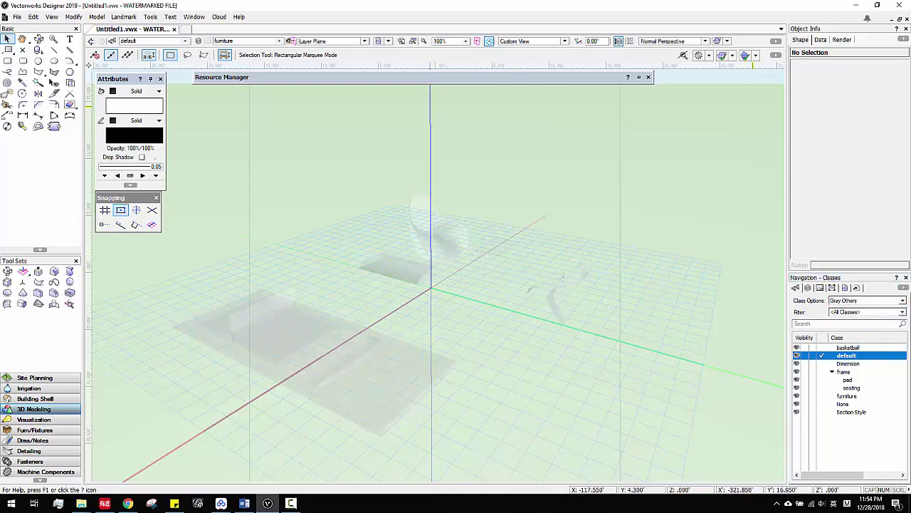
# Restore the class options to Show/Snap/Modify Others and test selection on the rounded chair, leaving nothing selected.
pyautogui.click(856, 301)
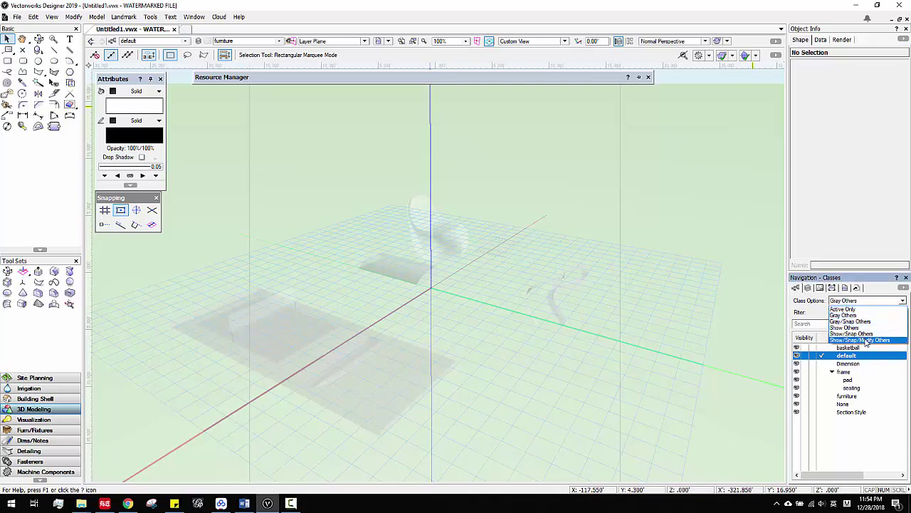
pyautogui.click(866, 342)
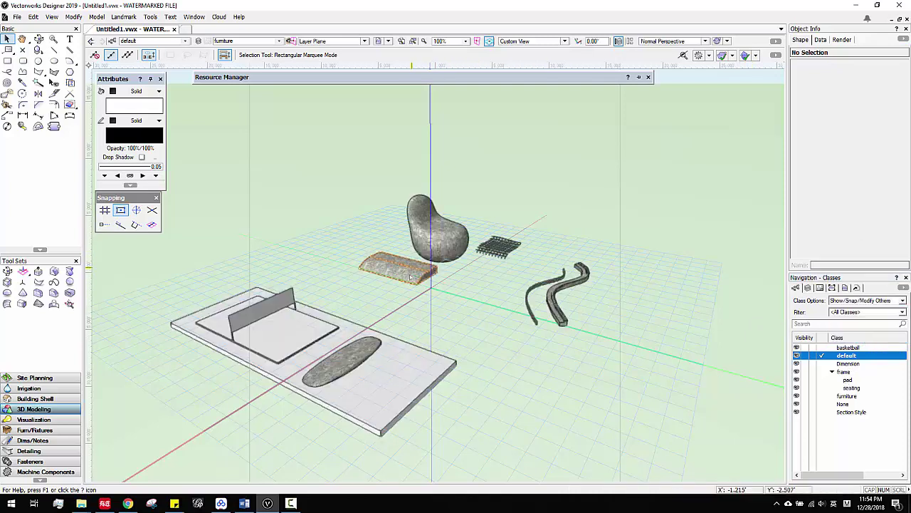
pyautogui.click(440, 230)
pyautogui.click(744, 305)
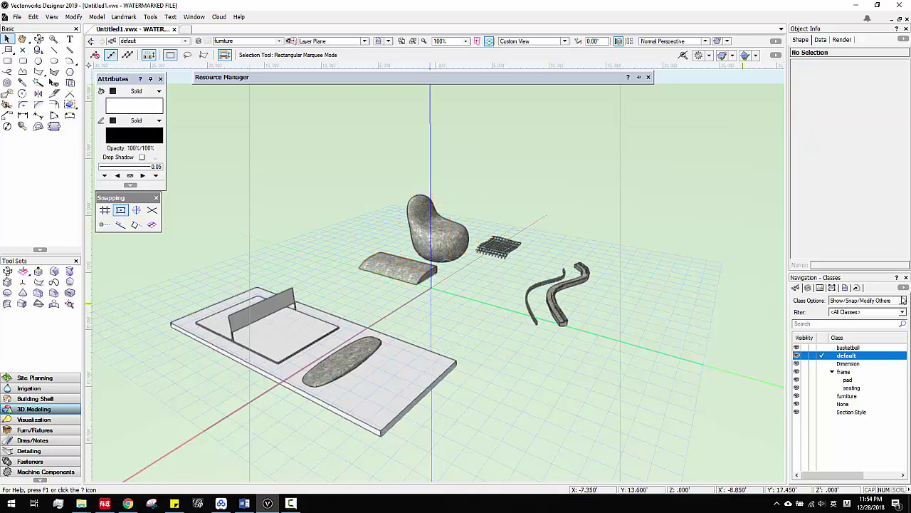
pyautogui.click(878, 302)
pyautogui.click(878, 301)
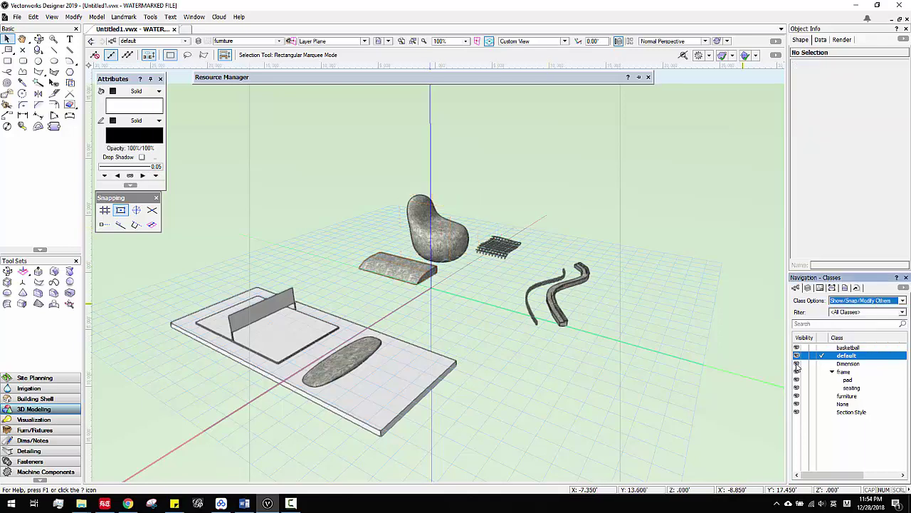
# Switch the class options to Gray Others once more and return them to Show/Snap/Modify Others.
pyautogui.scroll(-5, 456, 320)
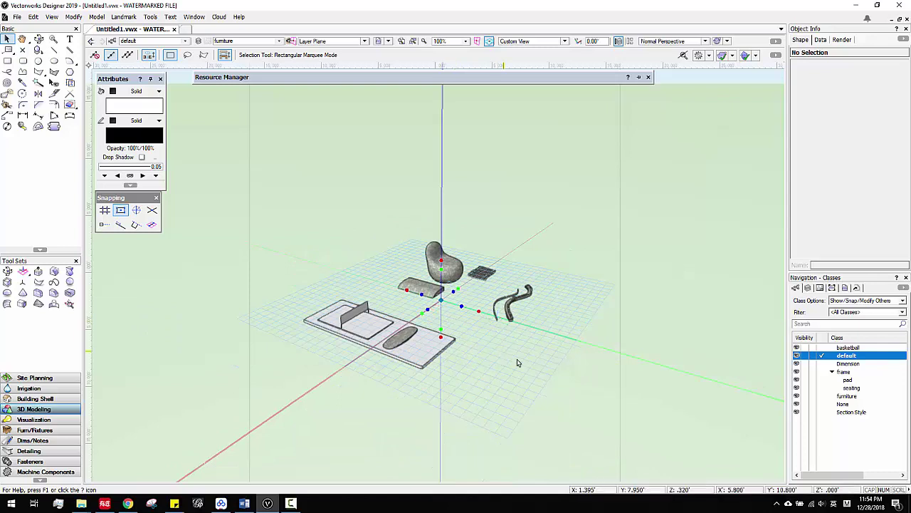
pyautogui.scroll(2, 491, 327)
pyautogui.press('h')
pyautogui.press('x')
pyautogui.scroll(2, 865, 303)
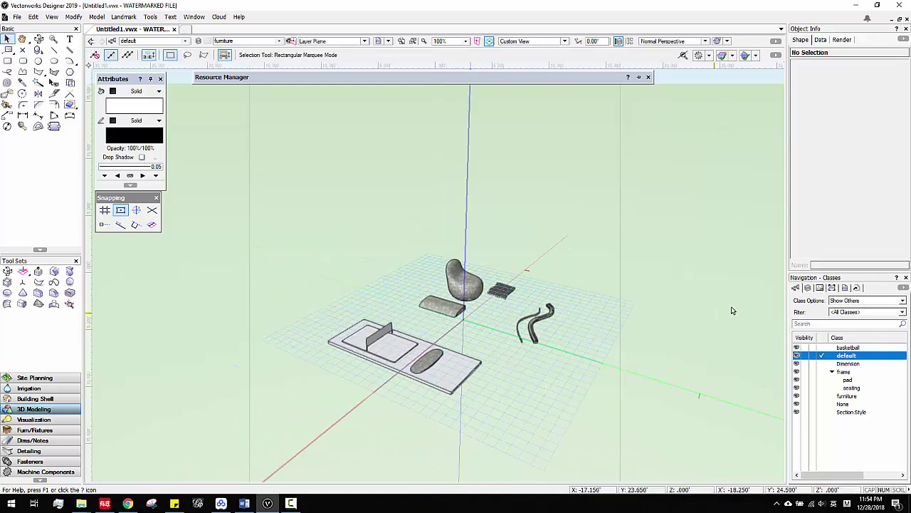
pyautogui.click(863, 305)
pyautogui.click(863, 306)
pyautogui.scroll(2, 863, 305)
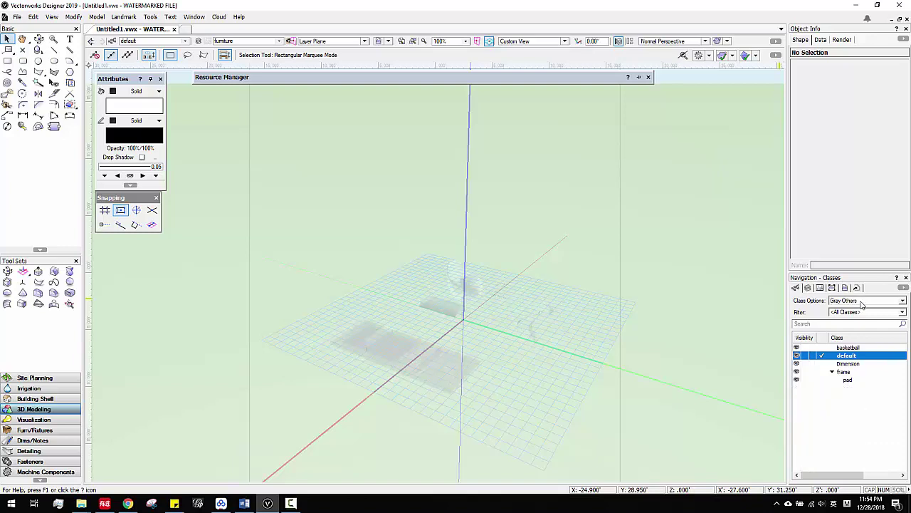
pyautogui.click(861, 305)
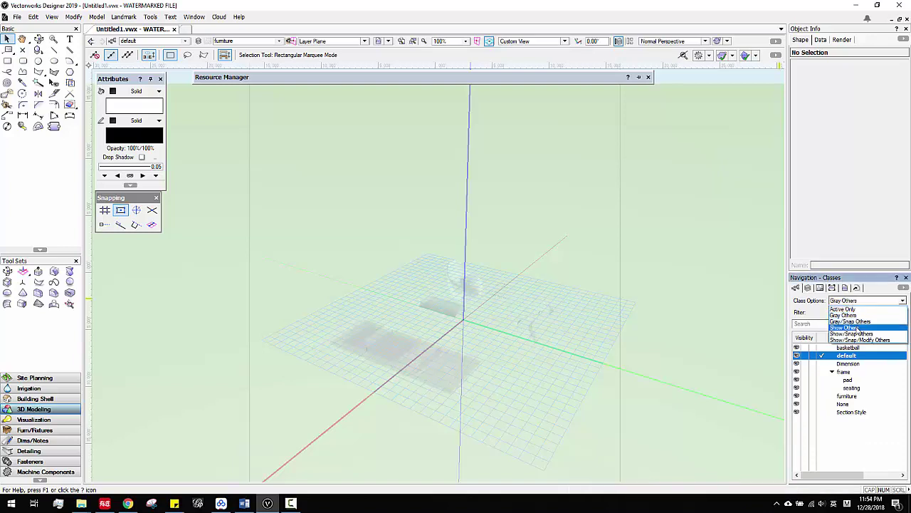
pyautogui.click(860, 340)
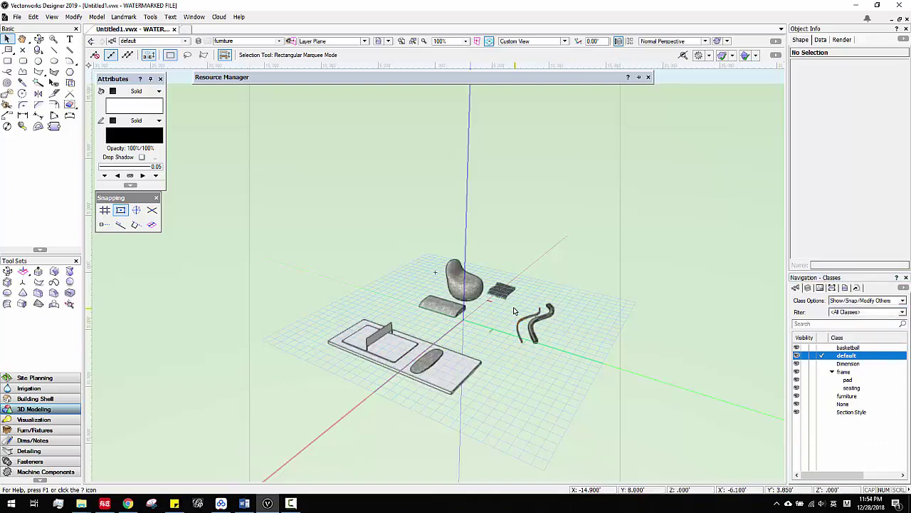
# Hide the furniture class and make it visible again in the class list.
pyautogui.scroll(3, 513, 310)
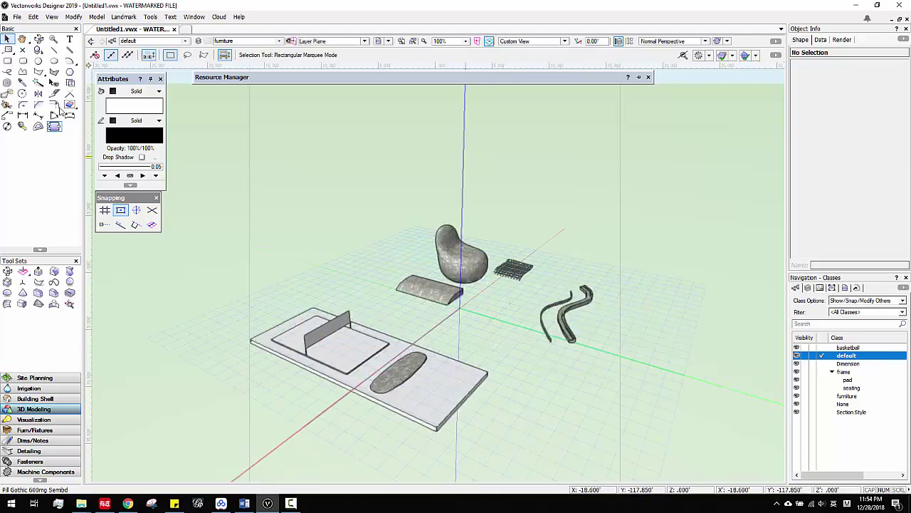
pyautogui.scroll(1, 605, 305)
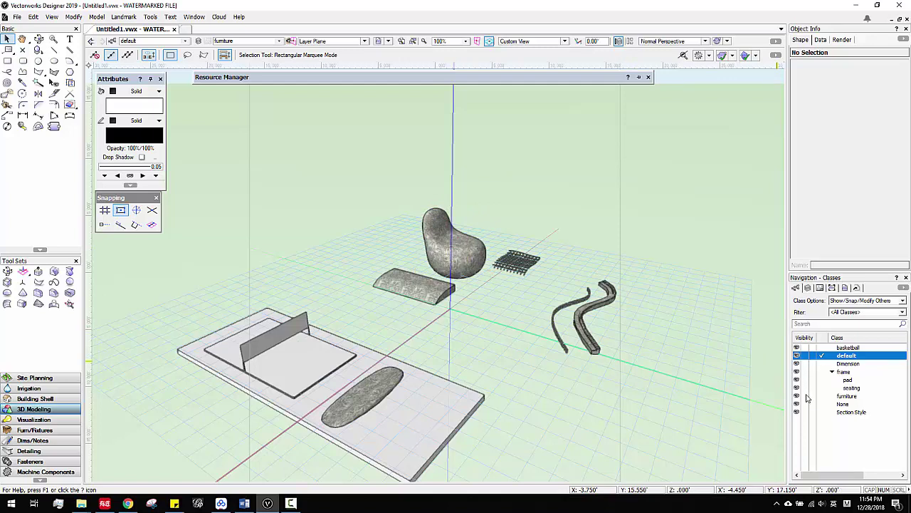
pyautogui.click(806, 395)
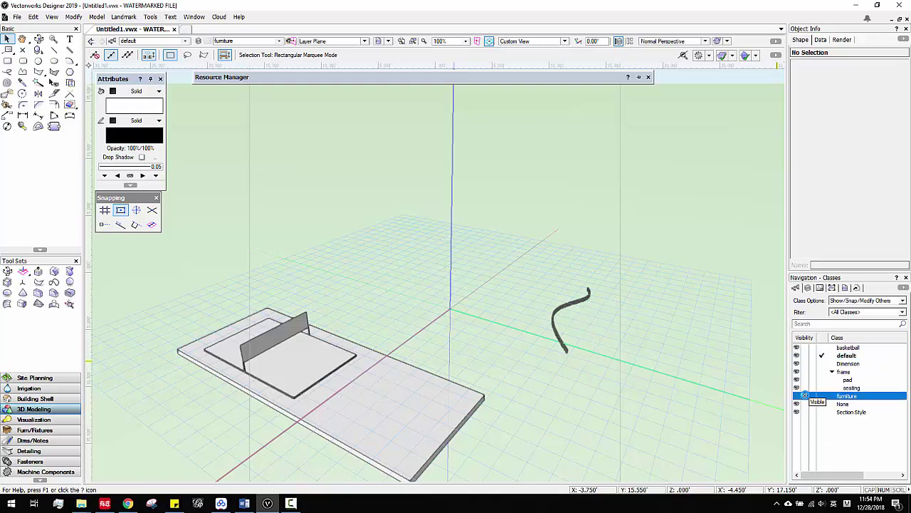
pyautogui.click(796, 396)
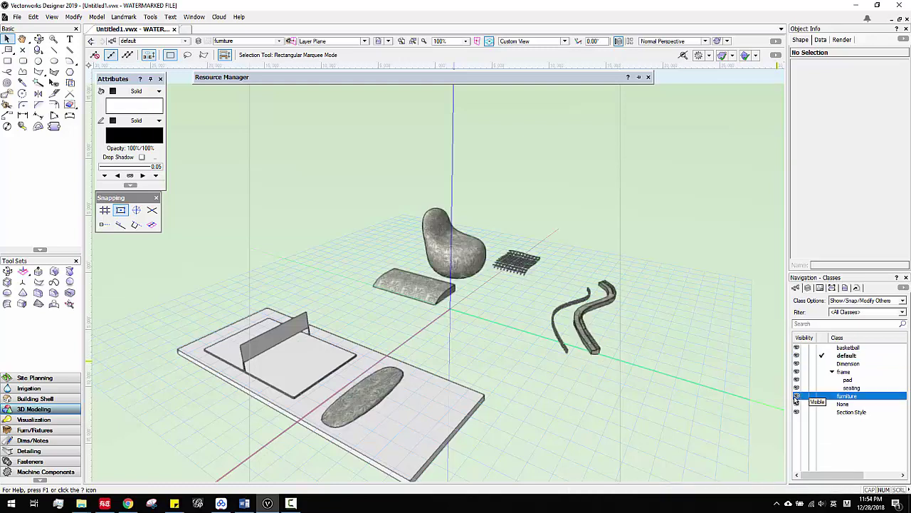
# Hide the furniture class by picking the curved-top block with the Visibility tool in Classes mode, set to invisible.
pyautogui.click(53, 83)
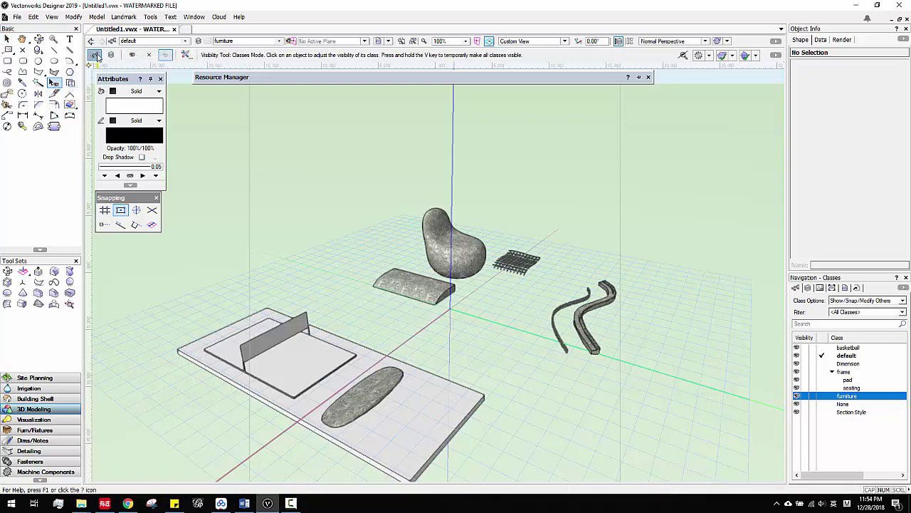
pyautogui.click(149, 55)
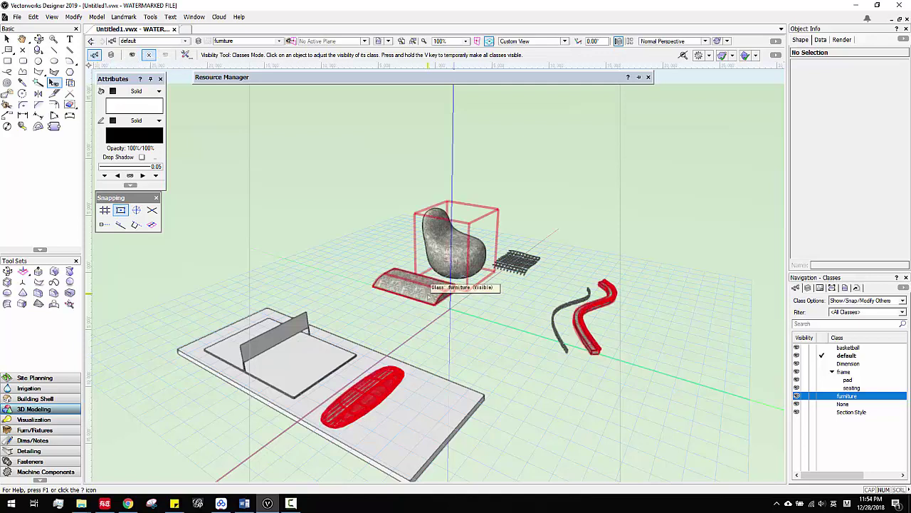
pyautogui.click(427, 294)
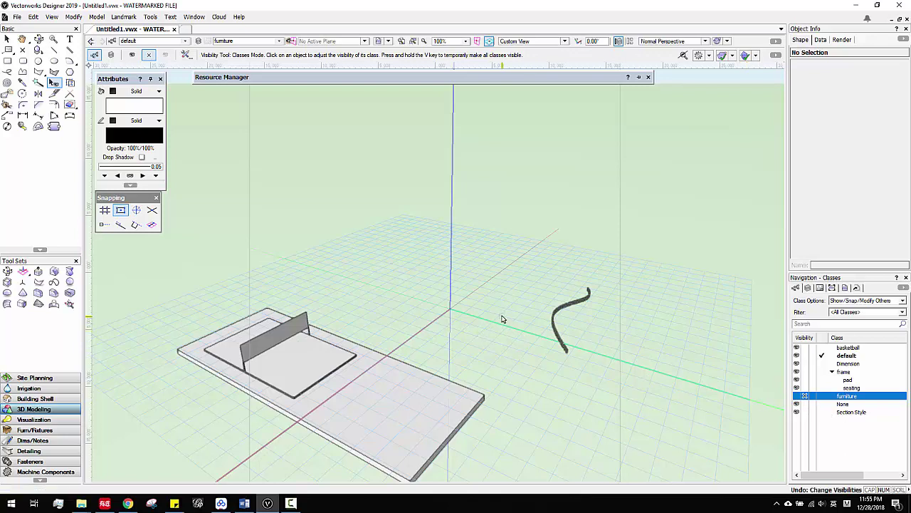
# Undo the last class visibility change made with the Visibility tool.
pyautogui.hotkey('ctrl', 'z')
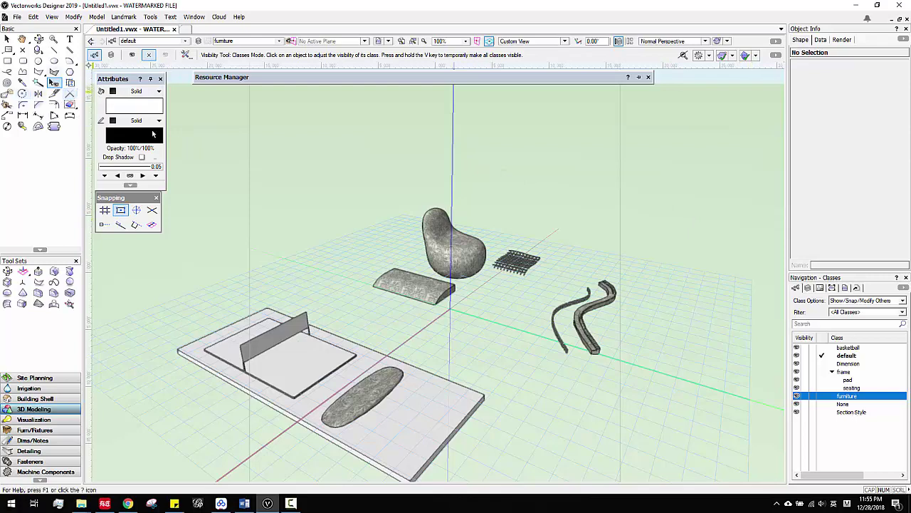
pyautogui.click(82, 504)
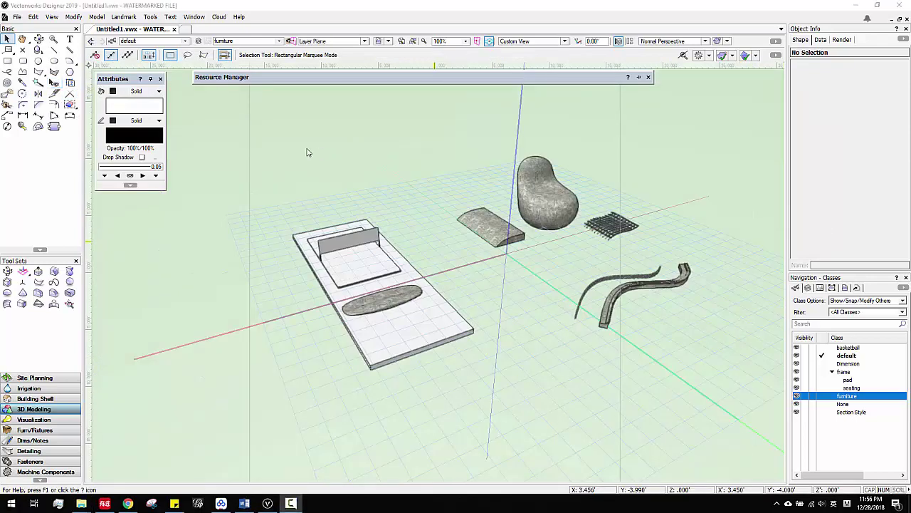
# Turn on the Clip Cube and push its front face inward by about 11.9 ft to section the furniture.
pyautogui.click(52, 16)
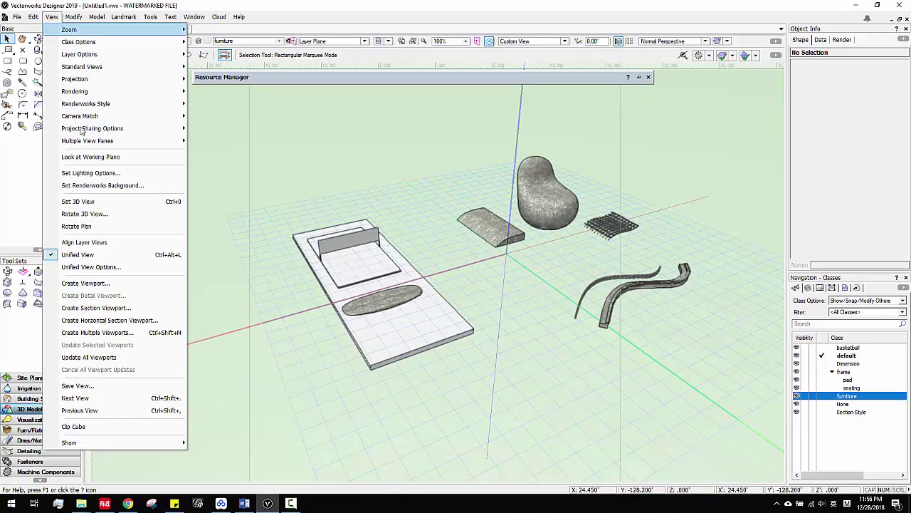
pyautogui.click(103, 427)
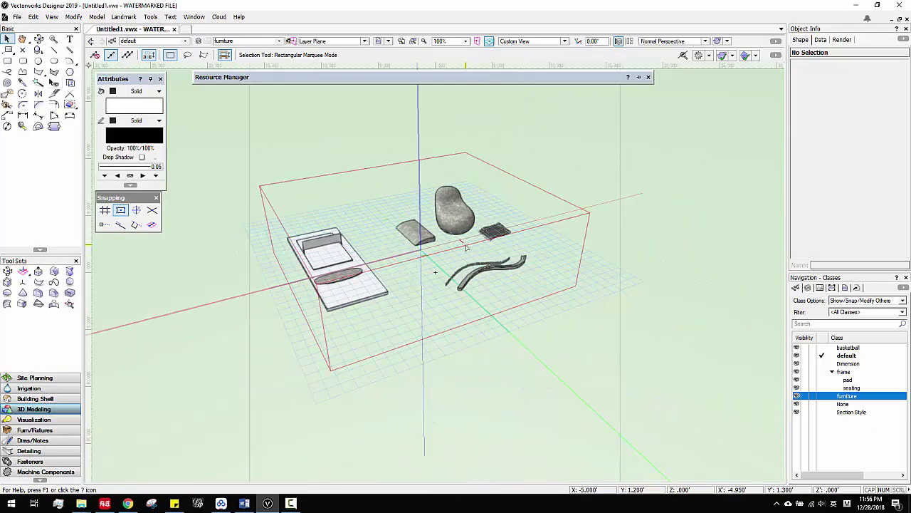
pyautogui.click(428, 284)
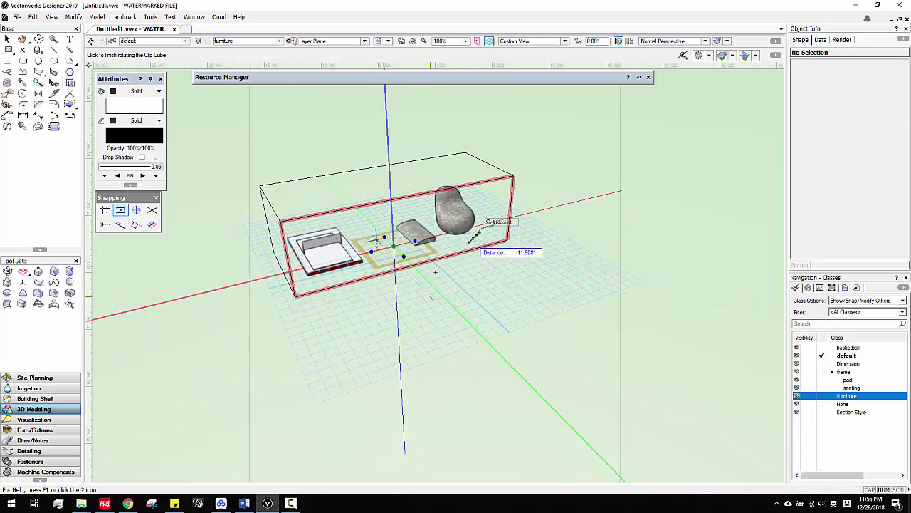
pyautogui.click(473, 238)
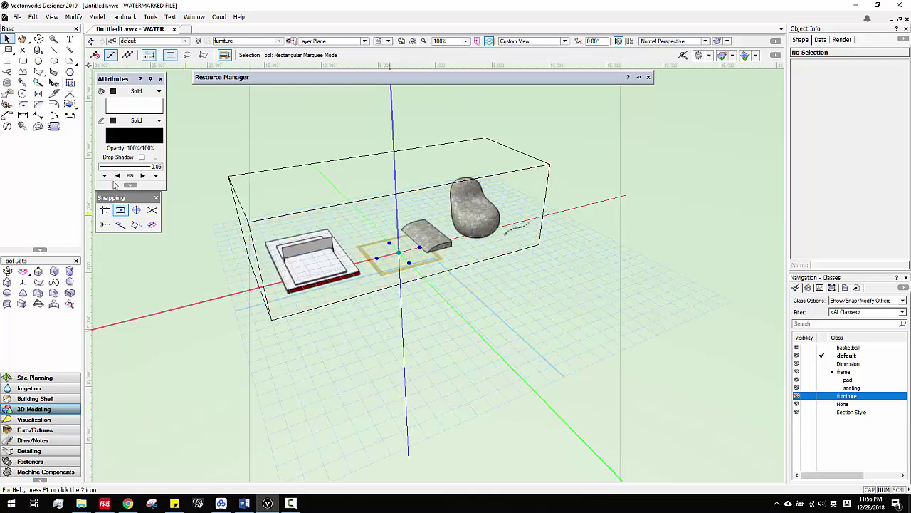
# Push the Clip Cube's front face further inward by about 4.6 ft, and lower its top face by about 5.6 ft to cut horizontally.
pyautogui.click(457, 241)
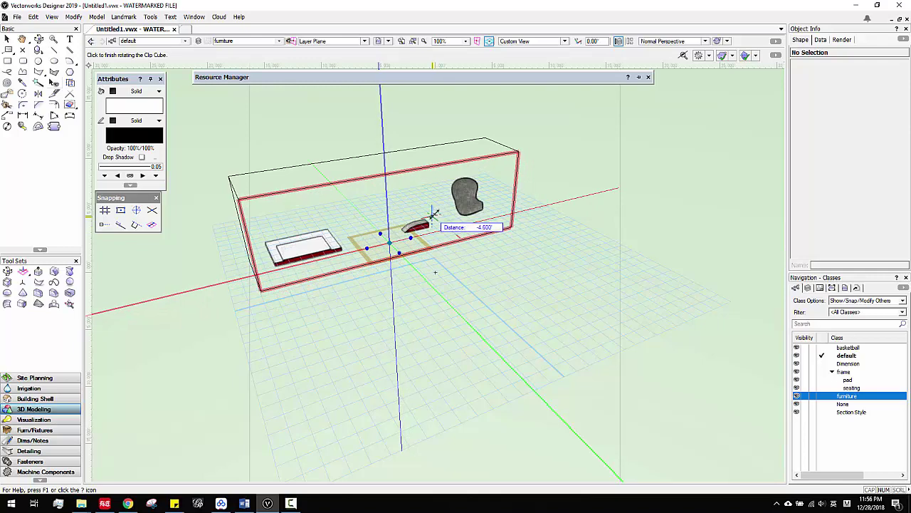
pyautogui.click(486, 299)
pyautogui.click(448, 215)
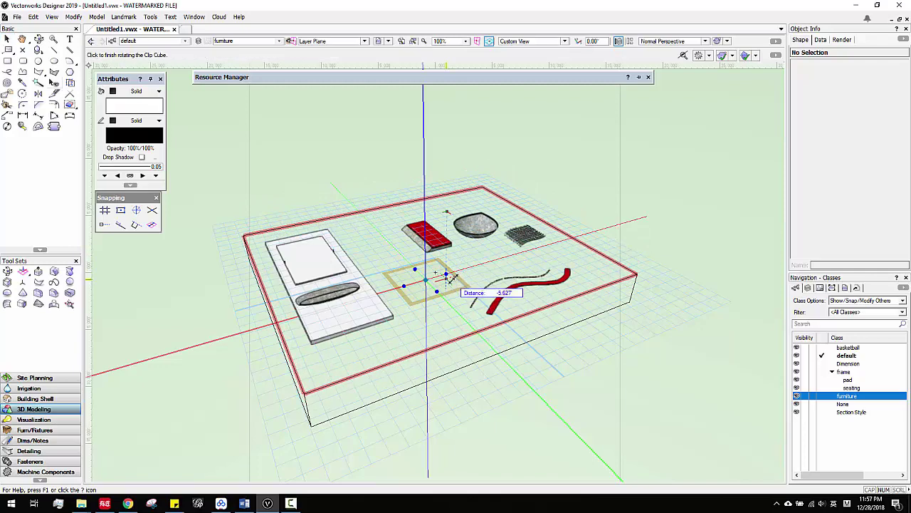
pyautogui.click(445, 217)
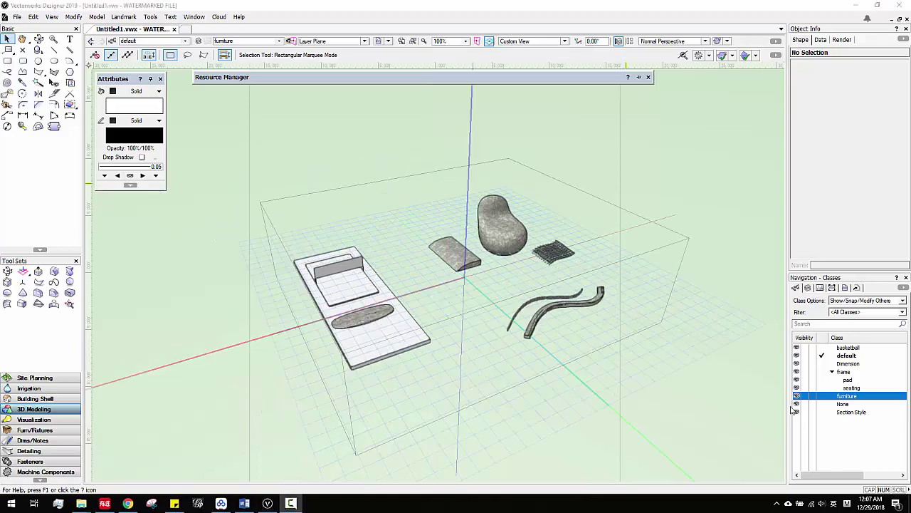
# Turn the Clip Cube off, switch it back on to section the furniture from the front, and turn it off again.
pyautogui.click(52, 18)
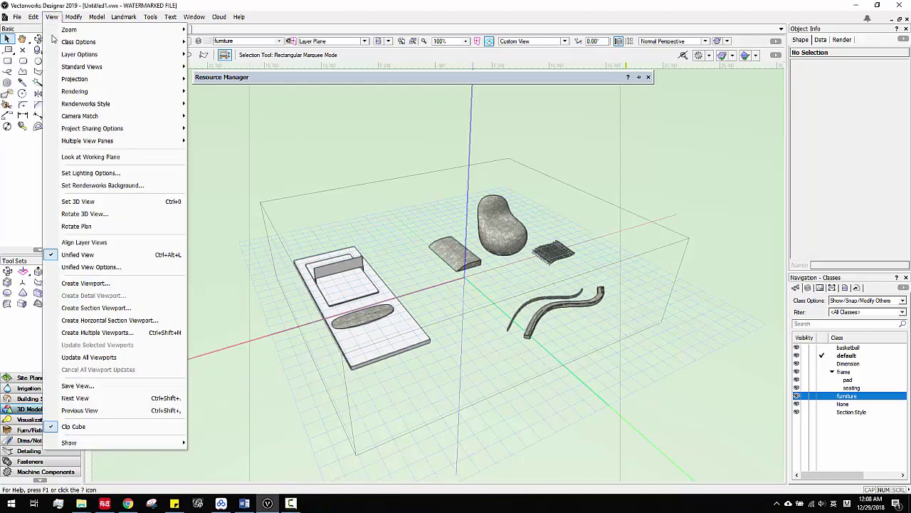
pyautogui.click(93, 427)
pyautogui.click(52, 16)
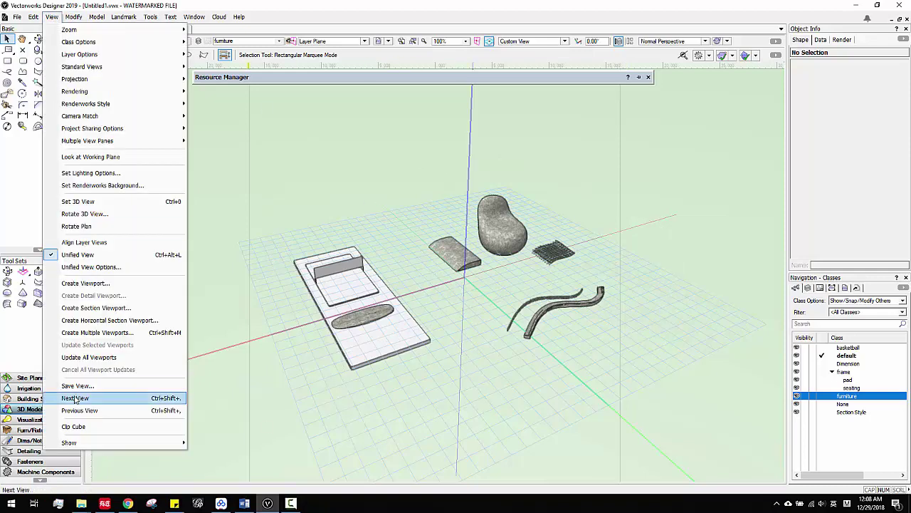
pyautogui.click(73, 426)
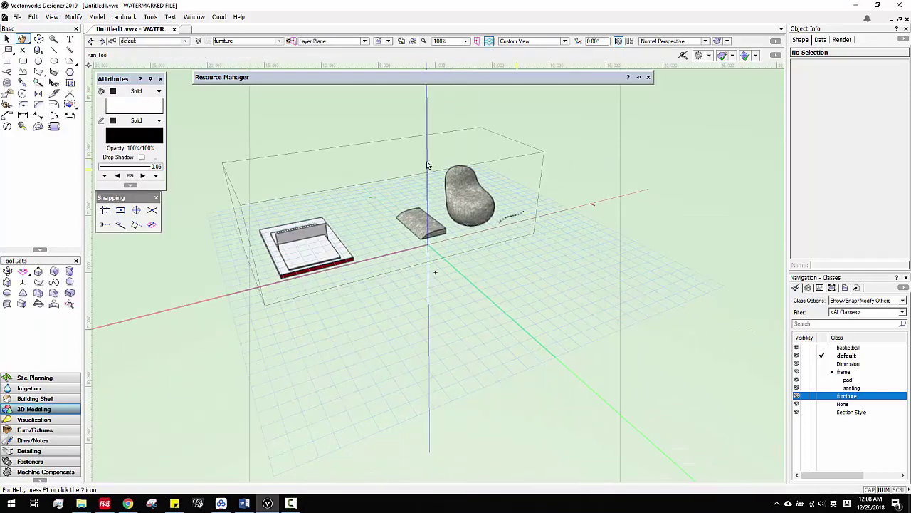
pyautogui.click(298, 154)
pyautogui.click(246, 119)
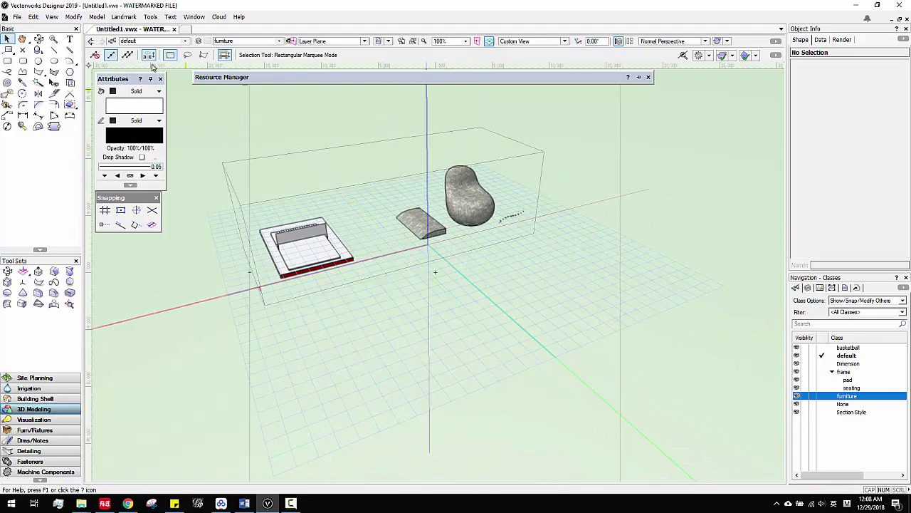
pyautogui.click(51, 16)
pyautogui.click(100, 425)
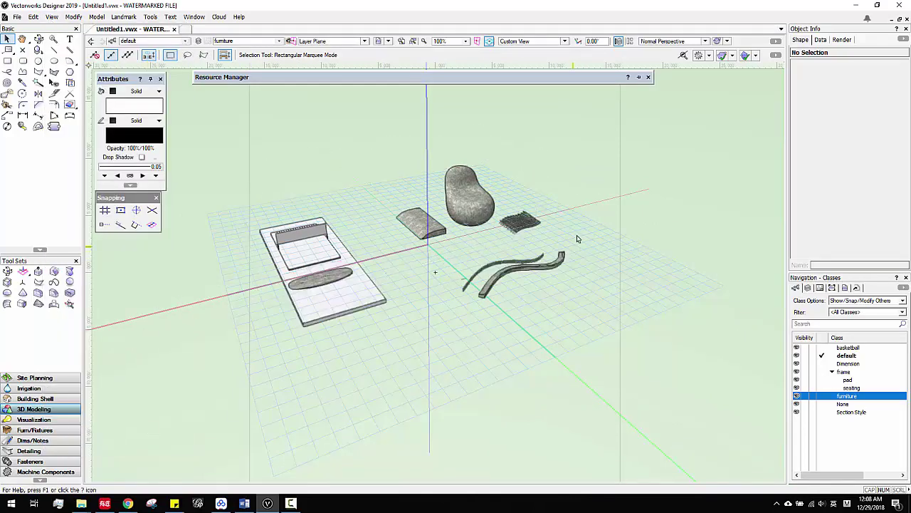
# Check the design layers list, switch to the sheet layers list and look through its filter options.
pyautogui.moveTo(578, 242); pyautogui.dragTo(637, 254, button='middle')
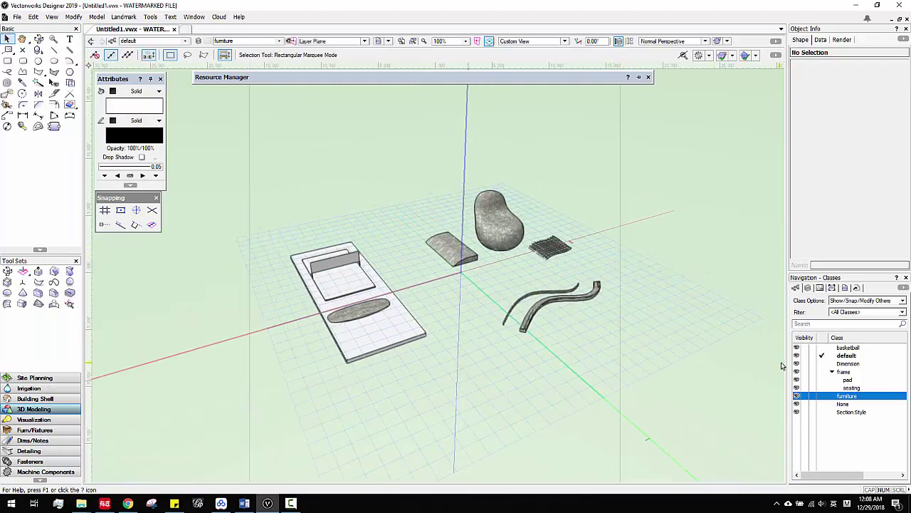
pyautogui.click(808, 291)
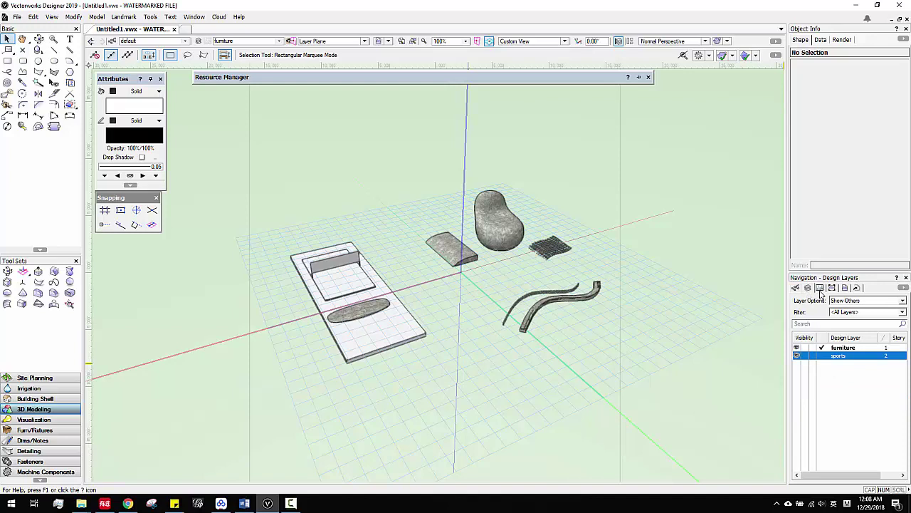
pyautogui.click(819, 287)
pyautogui.click(830, 300)
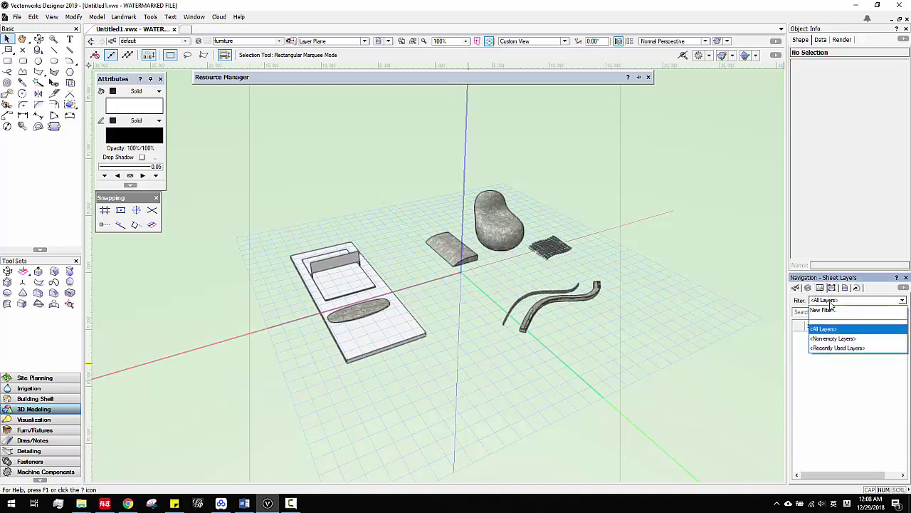
pyautogui.click(830, 300)
pyautogui.moveTo(523, 288); pyautogui.dragTo(486, 283, button='middle')
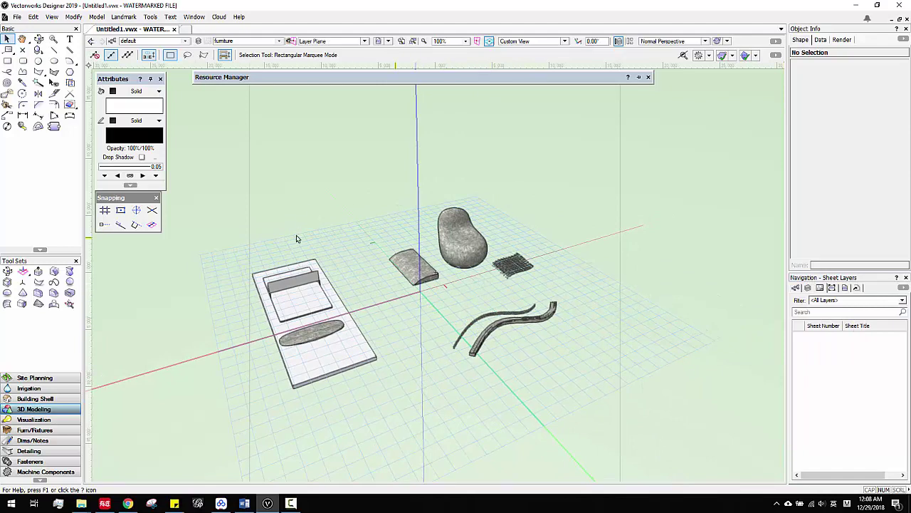
pyautogui.scroll(2, 451, 269)
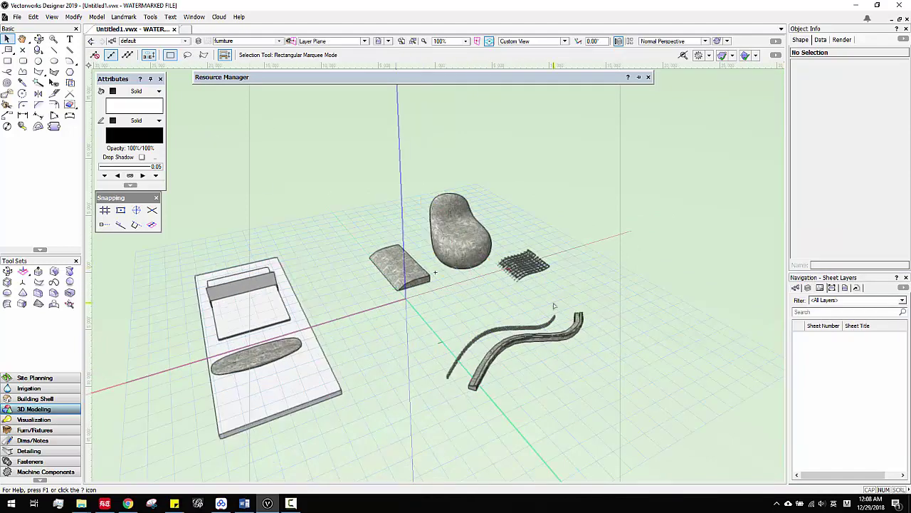
pyautogui.moveTo(492, 283); pyautogui.dragTo(507, 266, button='middle')
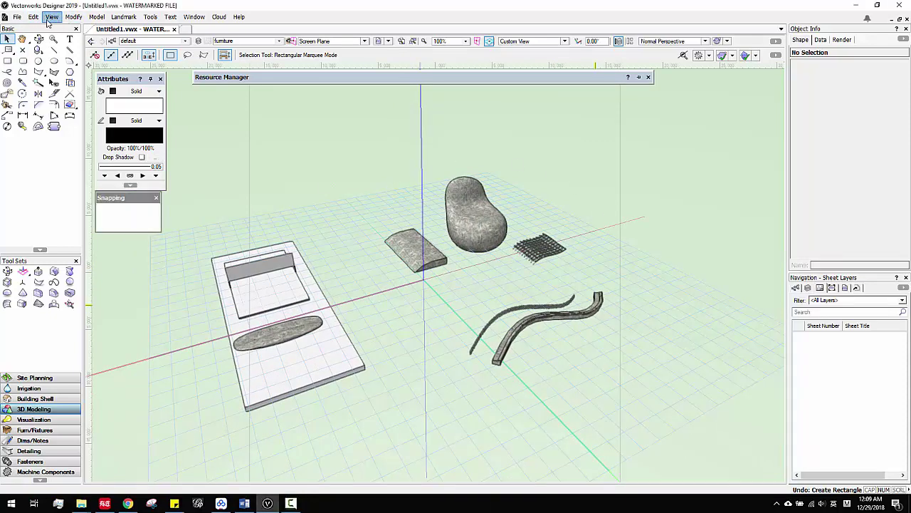
pyautogui.click(51, 16)
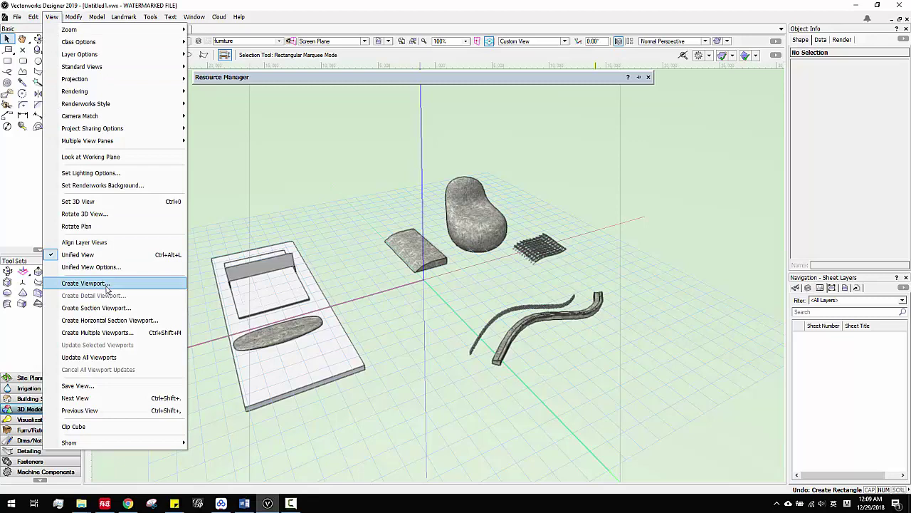
pyautogui.click(206, 35)
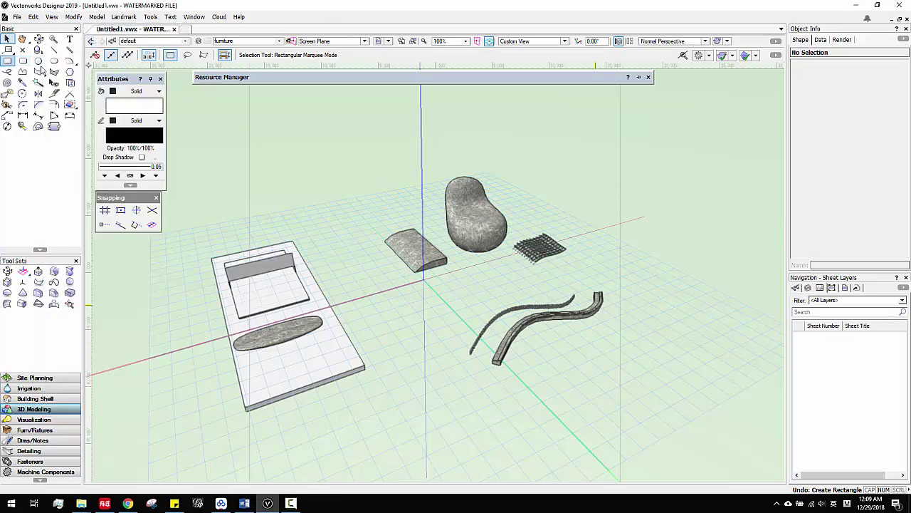
pyautogui.click(7, 61)
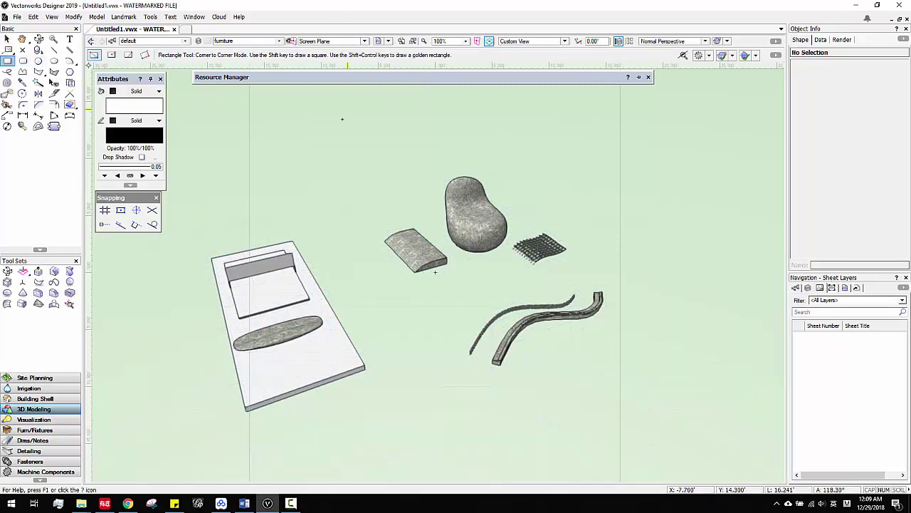
pyautogui.click(322, 42)
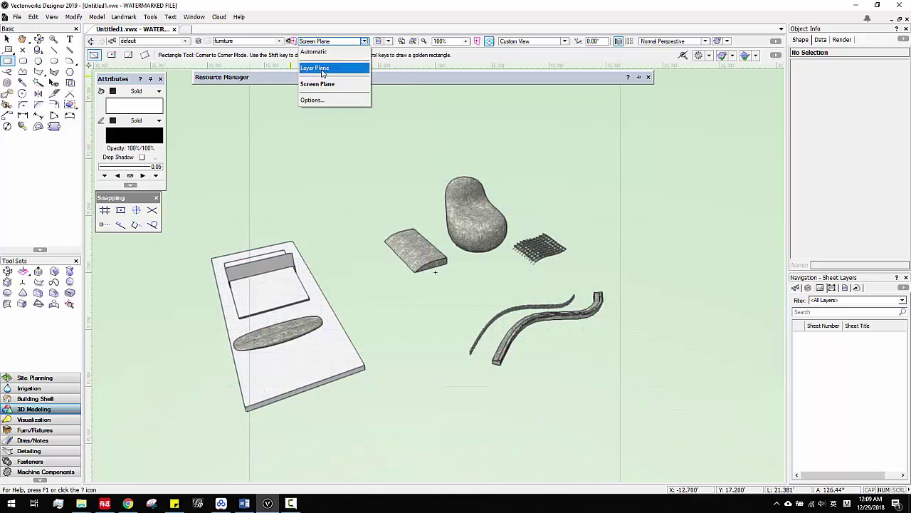
pyautogui.click(324, 69)
pyautogui.click(454, 275)
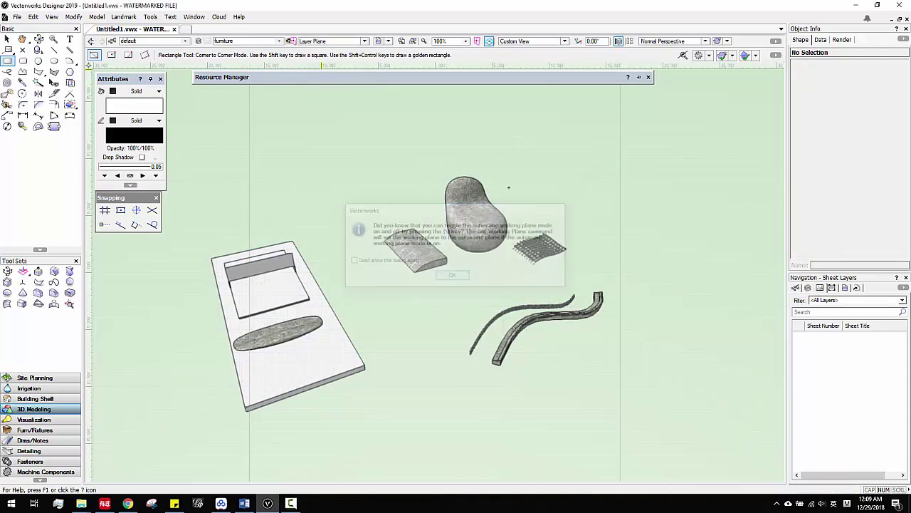
pyautogui.click(381, 153)
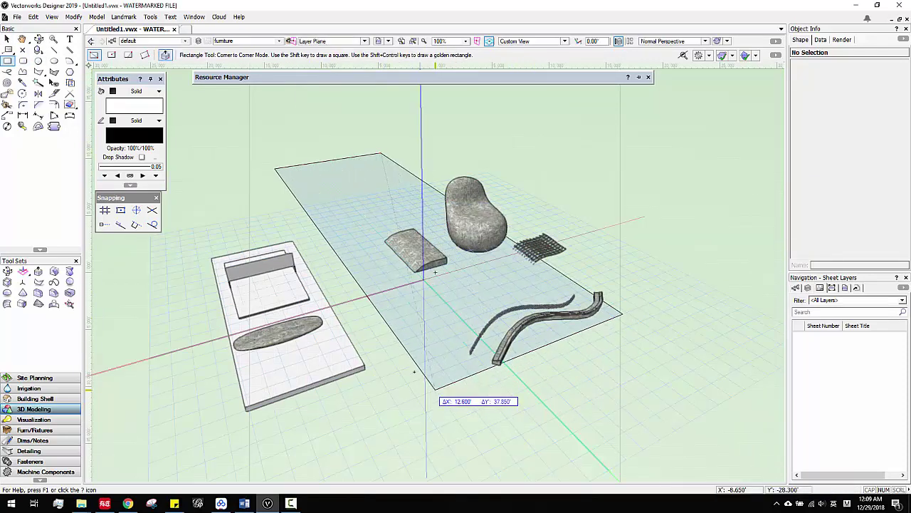
pyautogui.press('Escape')
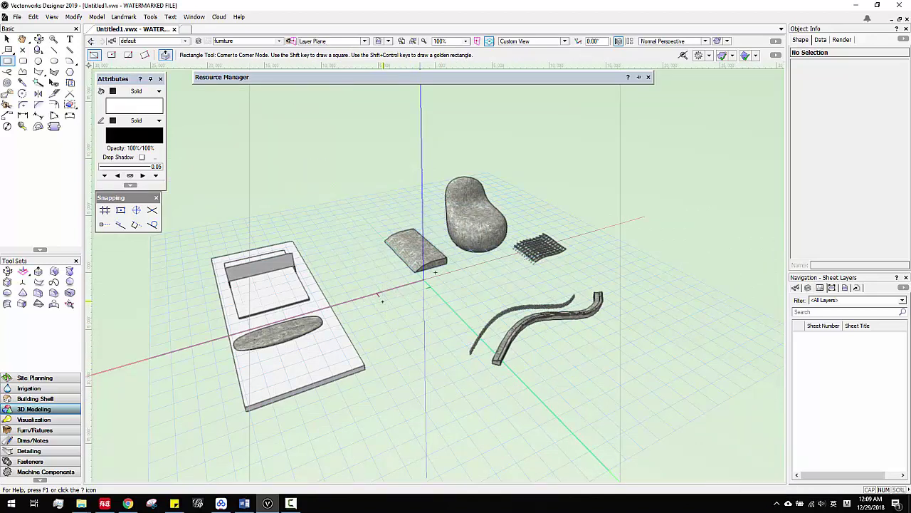
# Draw a rectangle about 22.95 ft by 21.6 ft on the Screen Plane around the rounded chair, curved-top block, mesh and curved strips.
pyautogui.click(324, 41)
pyautogui.click(326, 84)
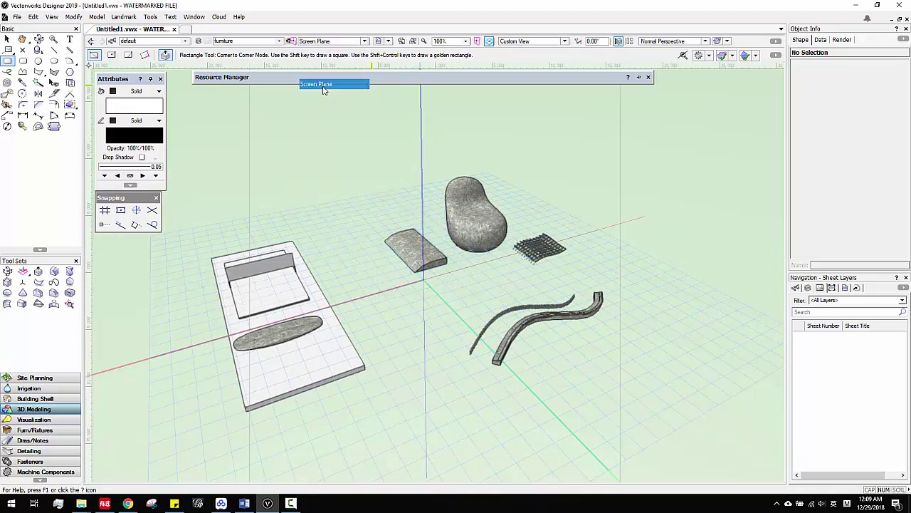
pyautogui.click(377, 151)
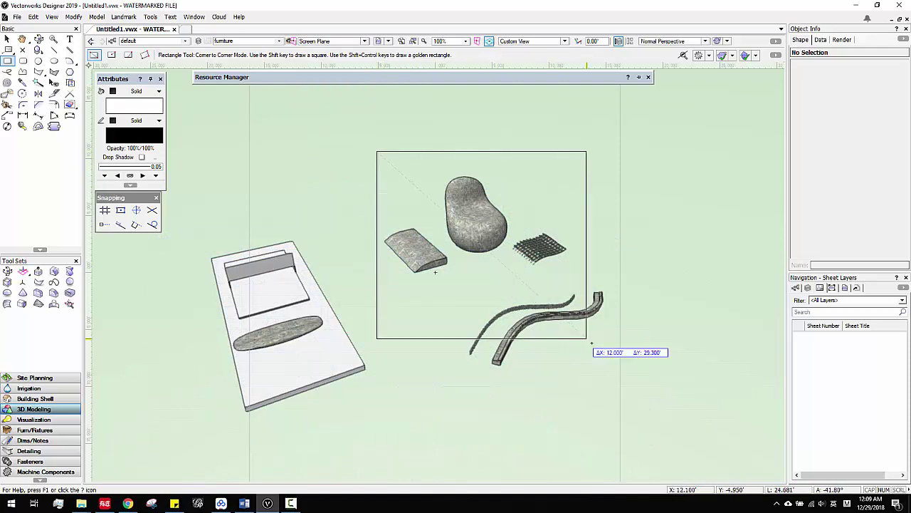
pyautogui.click(638, 396)
pyautogui.click(5, 38)
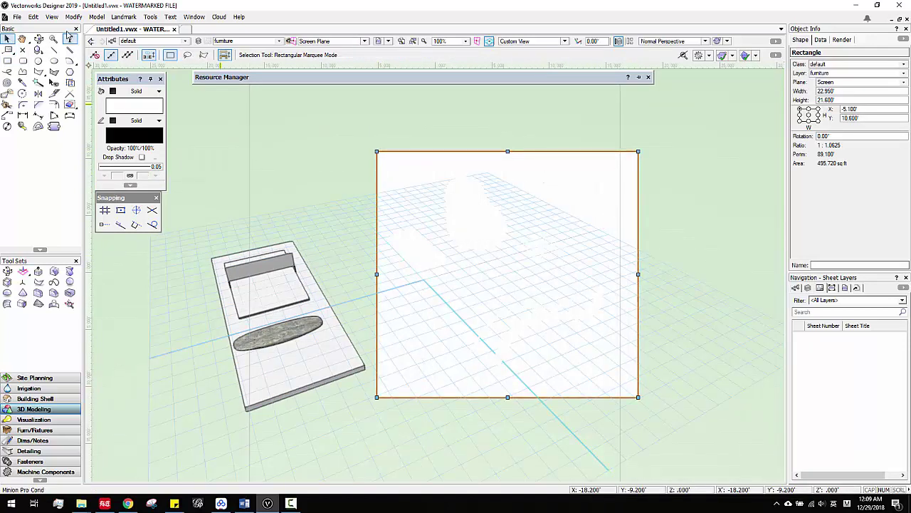
# Create a viewport from the selected rectangle on a new sheet layer with both sheet number and sheet title 3dview.
pyautogui.rightClick(496, 179)
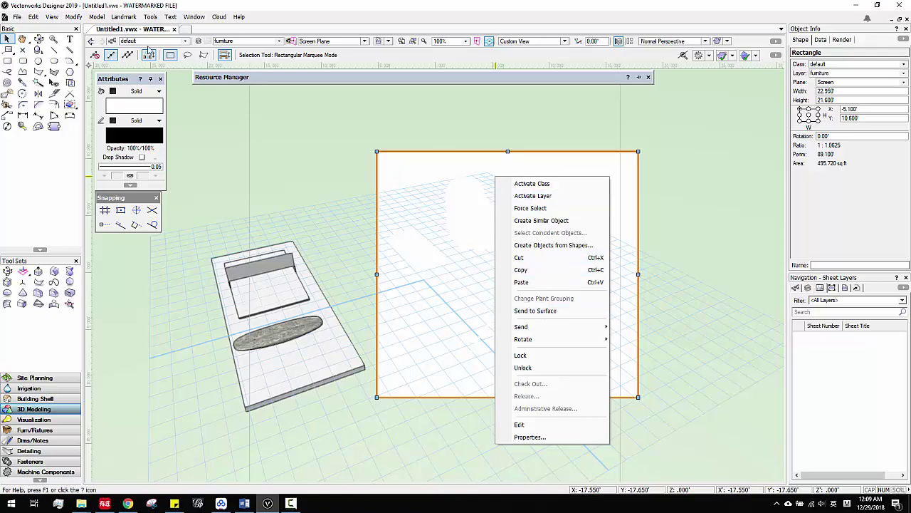
pyautogui.click(49, 22)
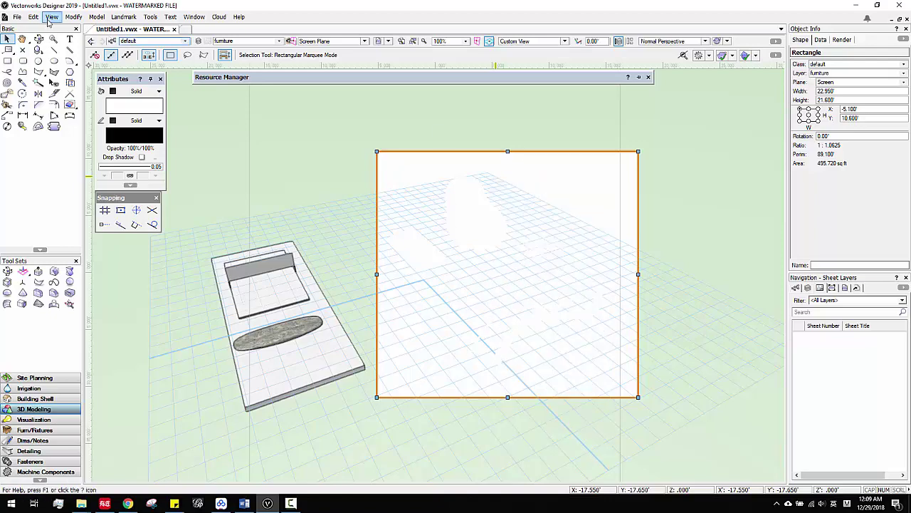
pyautogui.click(49, 20)
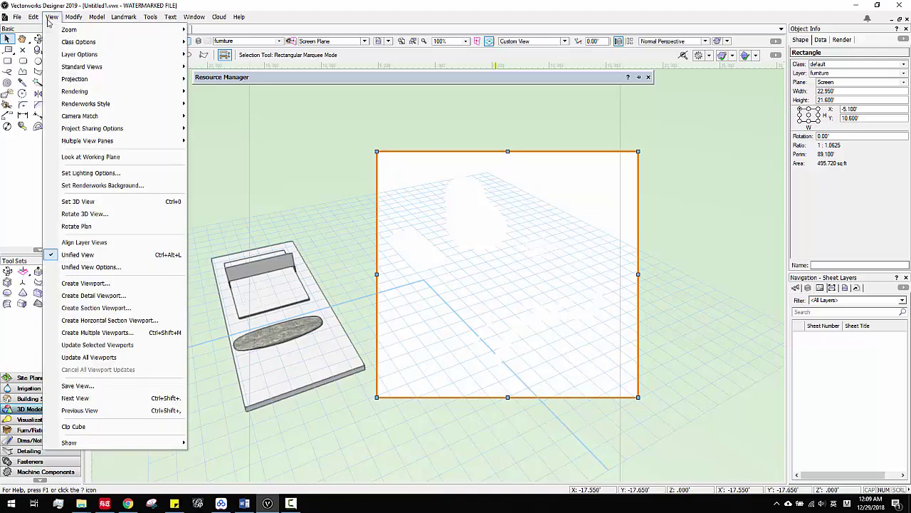
pyautogui.click(109, 284)
pyautogui.click(475, 274)
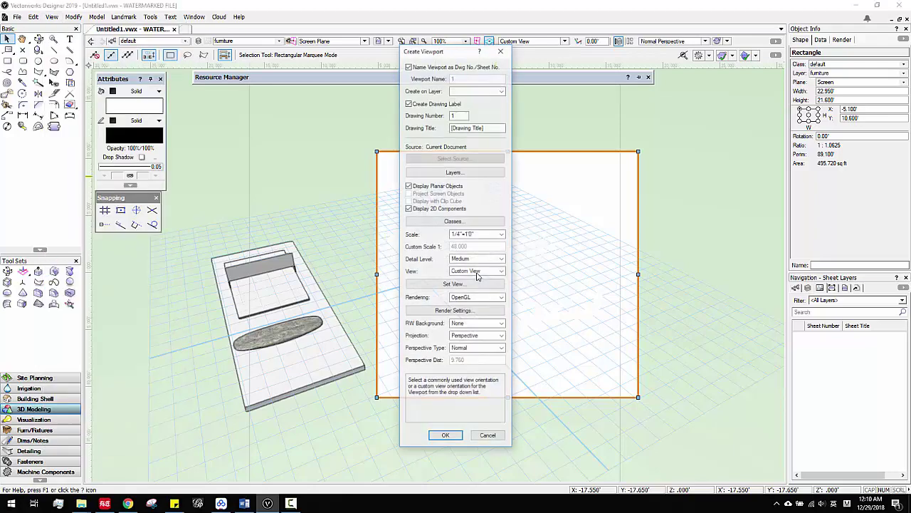
pyautogui.moveTo(440, 55); pyautogui.dragTo(644, 47)
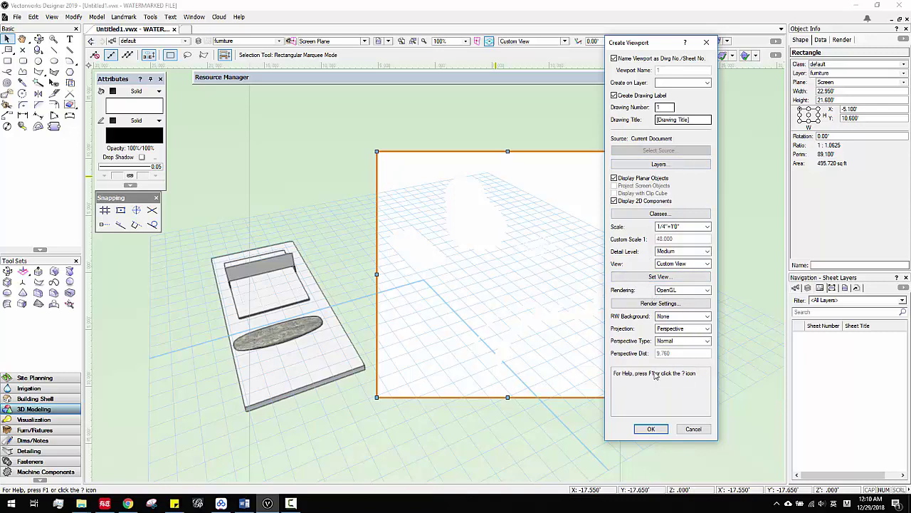
pyautogui.click(651, 429)
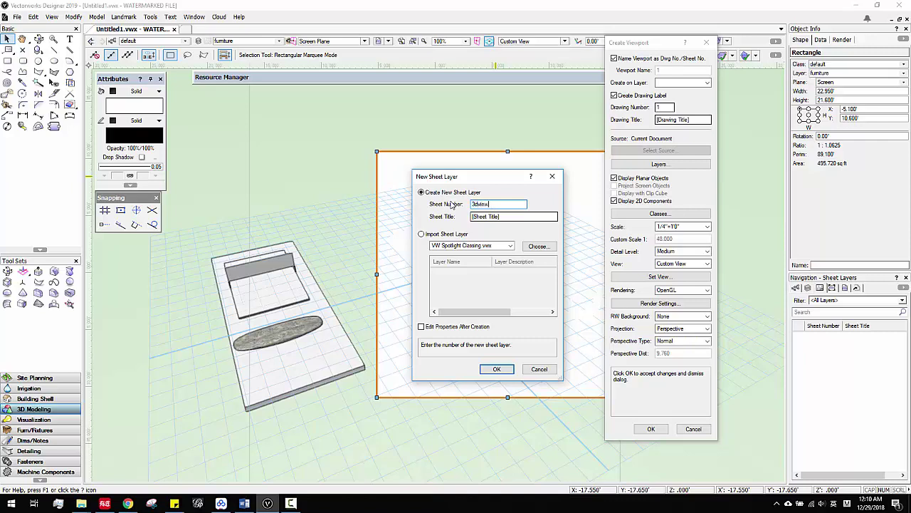
pyautogui.write('3dview')
pyautogui.doubleClick(493, 216)
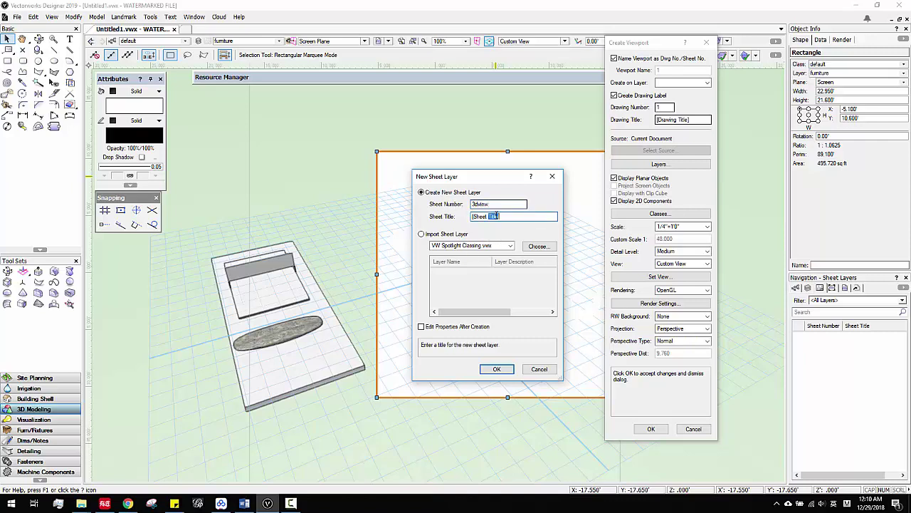
pyautogui.write('3dview')
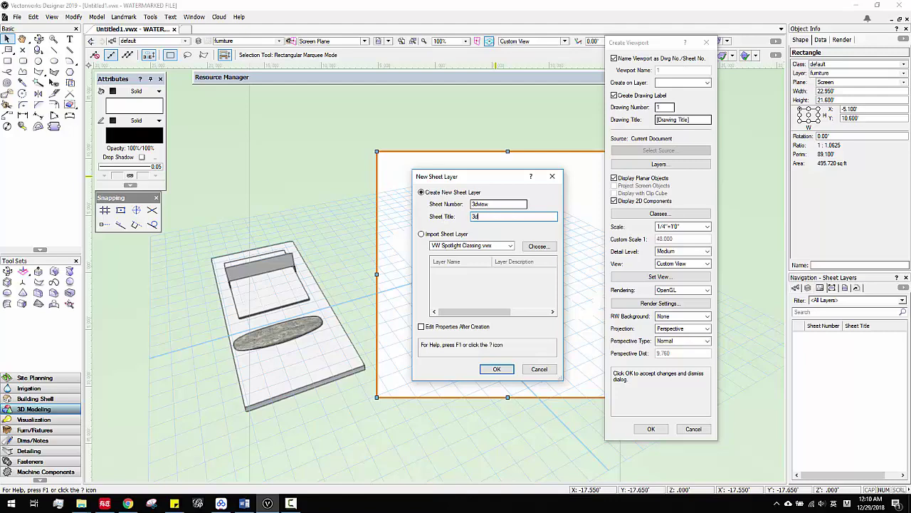
pyautogui.click(496, 369)
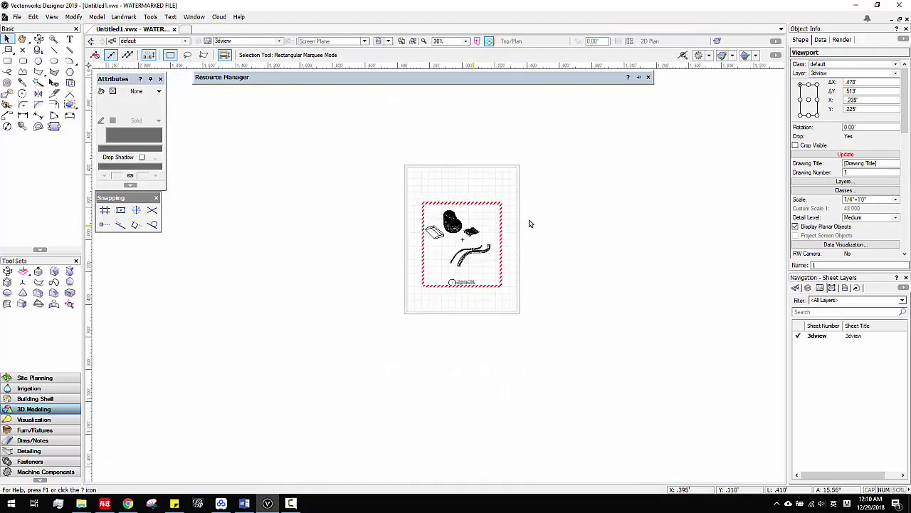
# Update the new viewport on the 3dview sheet to render the furniture in OpenGL.
pyautogui.scroll(5, 509, 215)
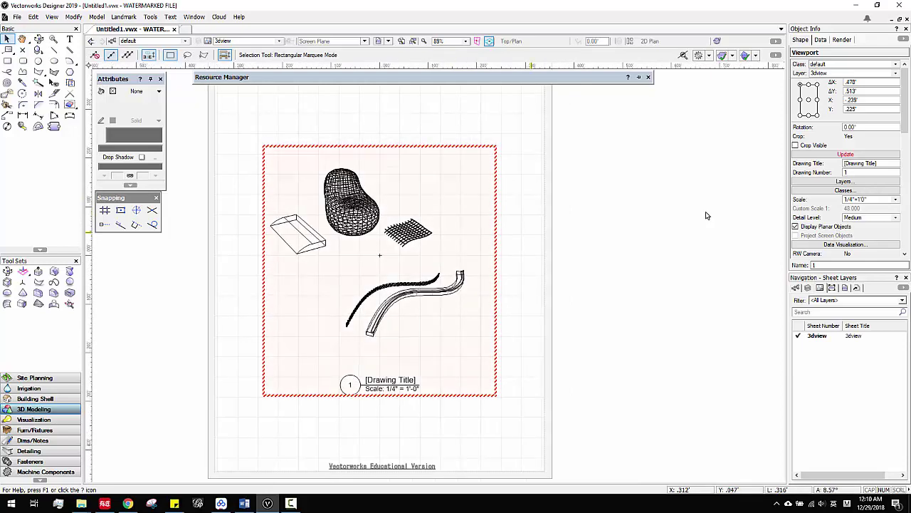
pyautogui.click(857, 153)
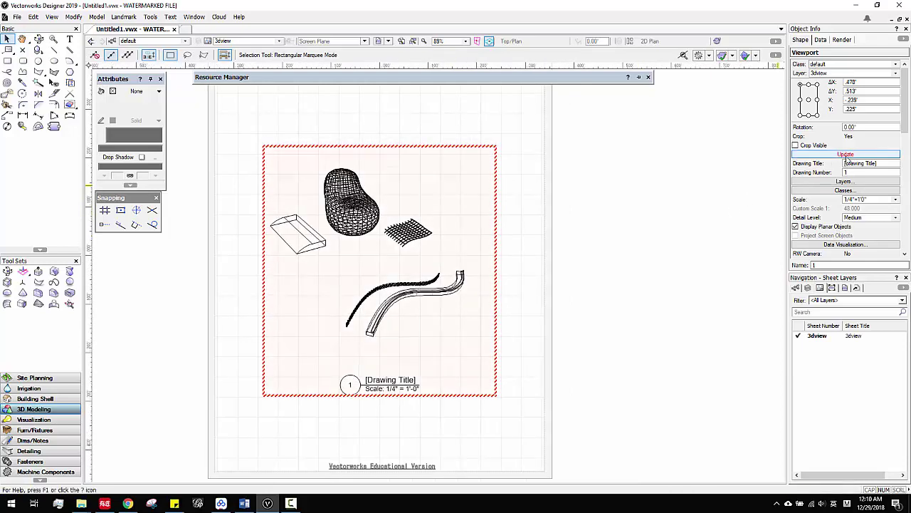
pyautogui.moveTo(522, 271); pyautogui.dragTo(533, 260, button='middle')
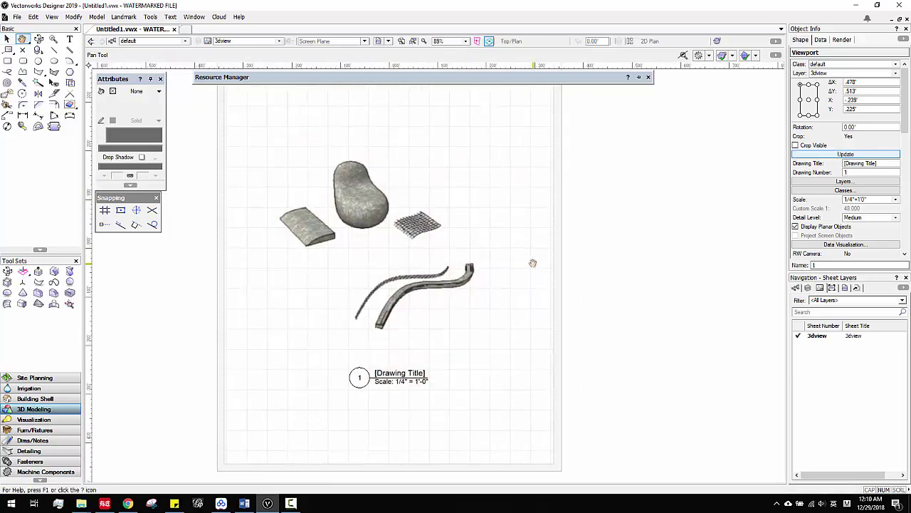
# Look through the viewport's properties and its OpenGL background render options, including the detail levels, and cancel the options.
pyautogui.scroll(-3, 837, 237)
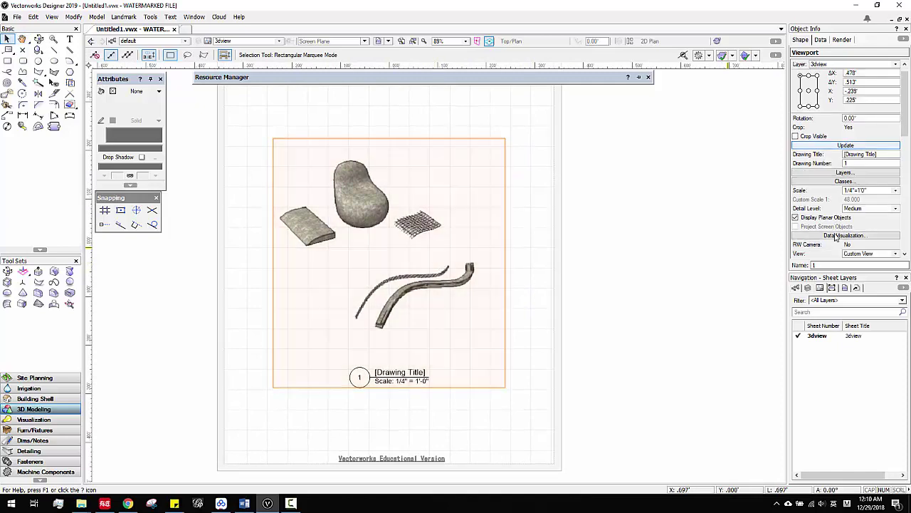
pyautogui.scroll(-2, 836, 237)
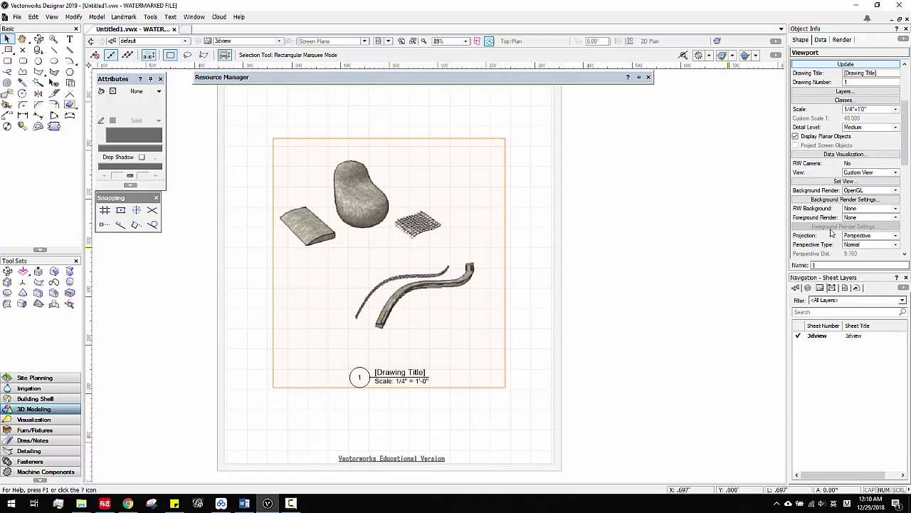
pyautogui.scroll(-2, 854, 203)
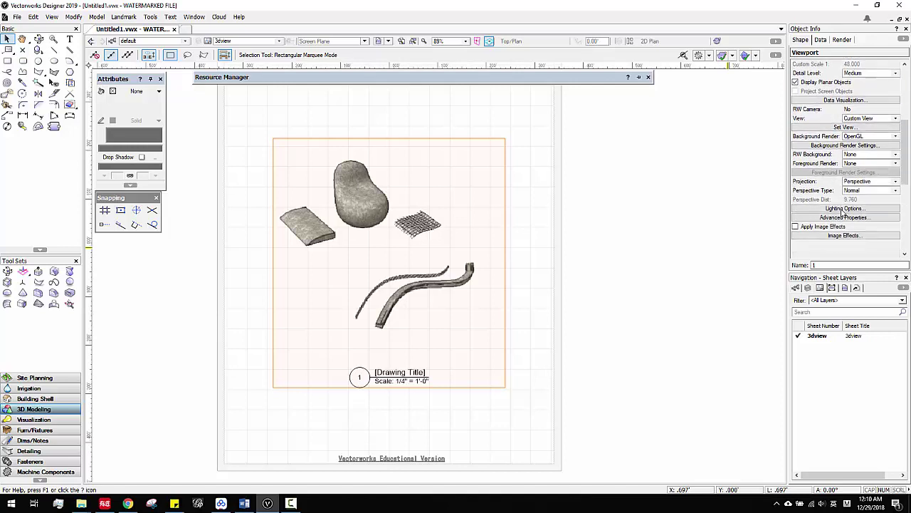
pyautogui.scroll(1, 860, 206)
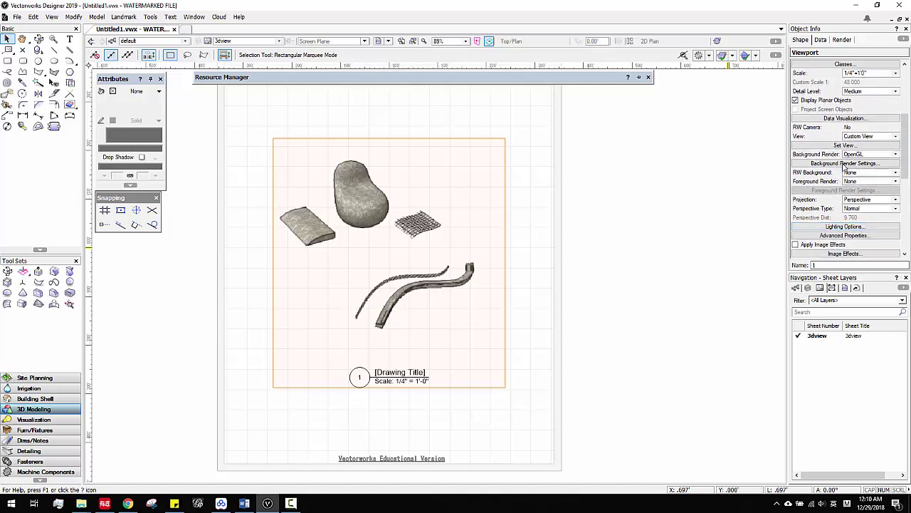
pyautogui.click(844, 163)
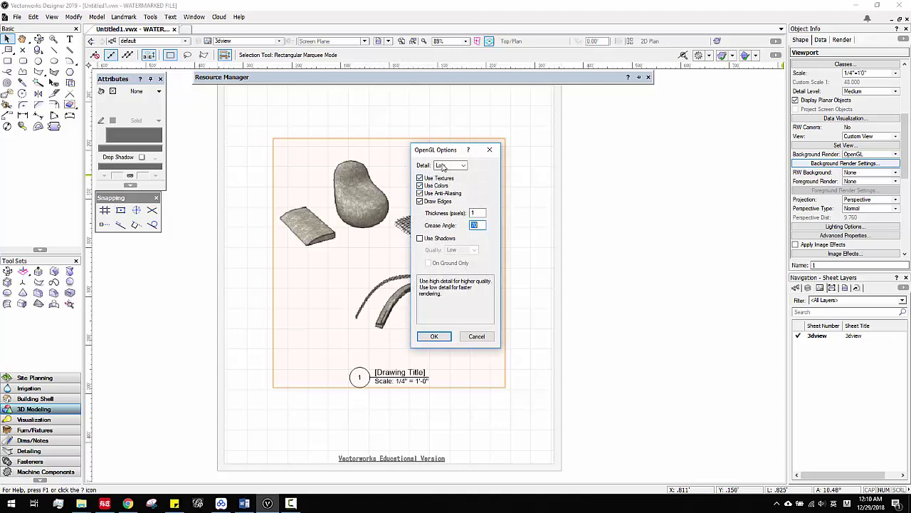
pyautogui.moveTo(451, 150); pyautogui.dragTo(559, 148)
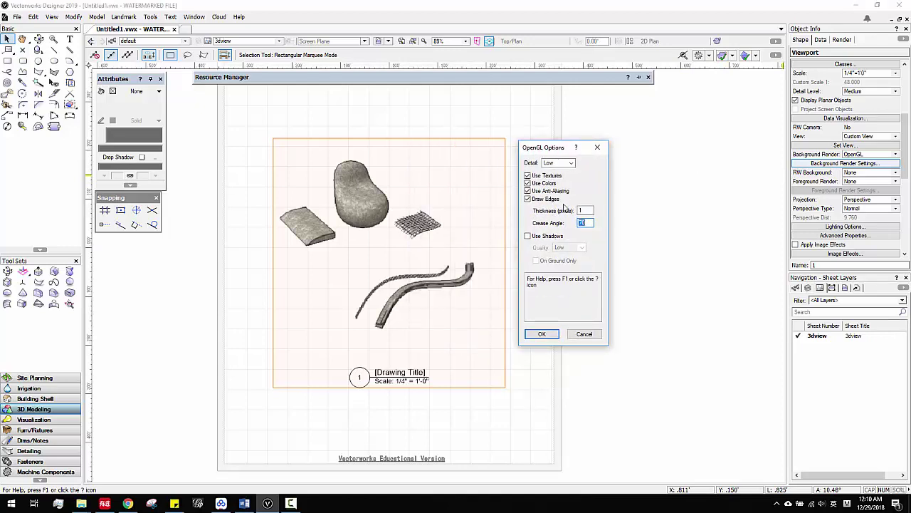
pyautogui.click(559, 164)
pyautogui.click(551, 173)
pyautogui.click(584, 334)
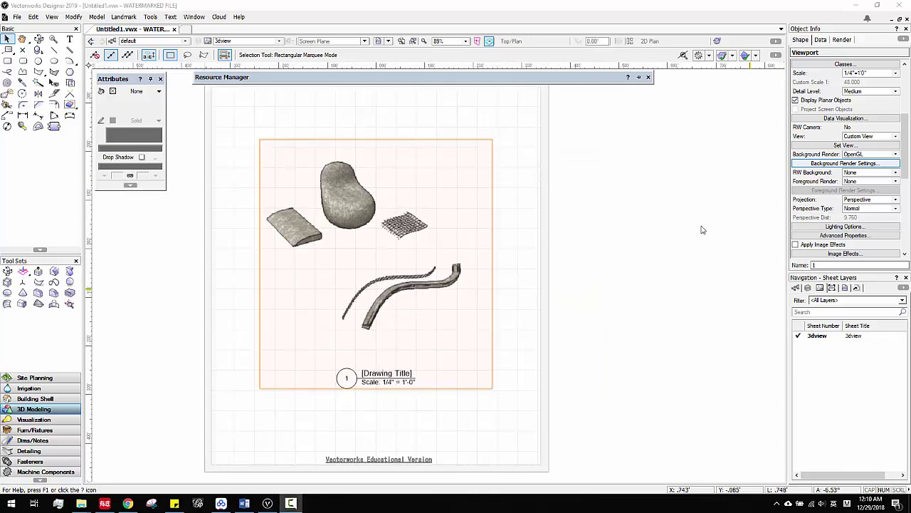
# Set the viewport's background render to Wireframe, switch it back to OpenGL and update the viewport.
pyautogui.click(854, 156)
pyautogui.click(848, 166)
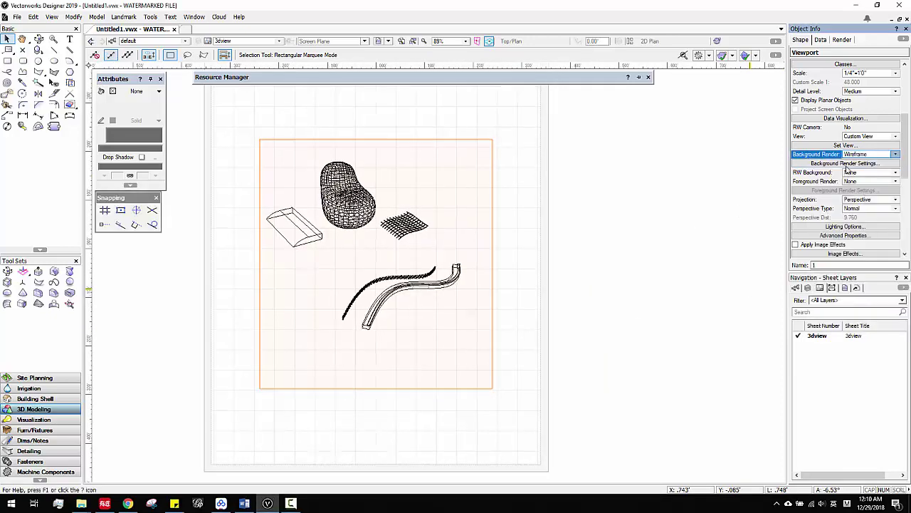
pyautogui.click(865, 154)
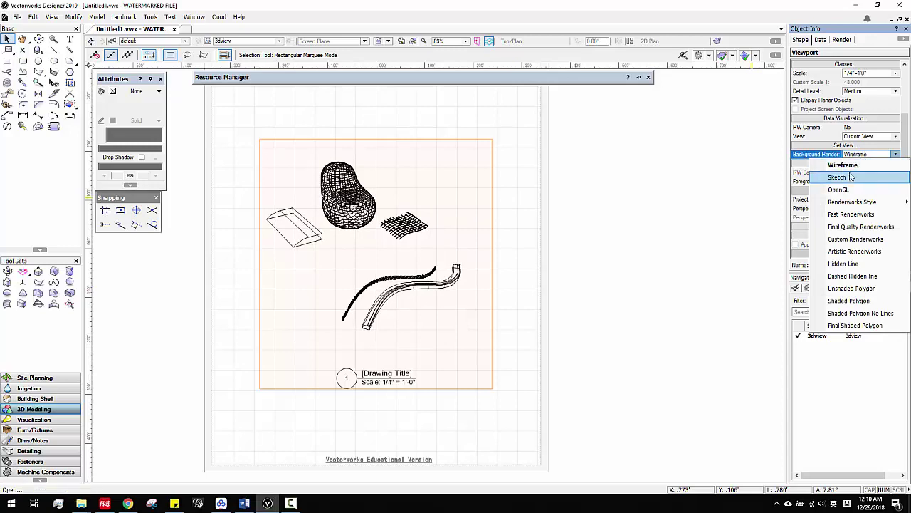
pyautogui.click(853, 187)
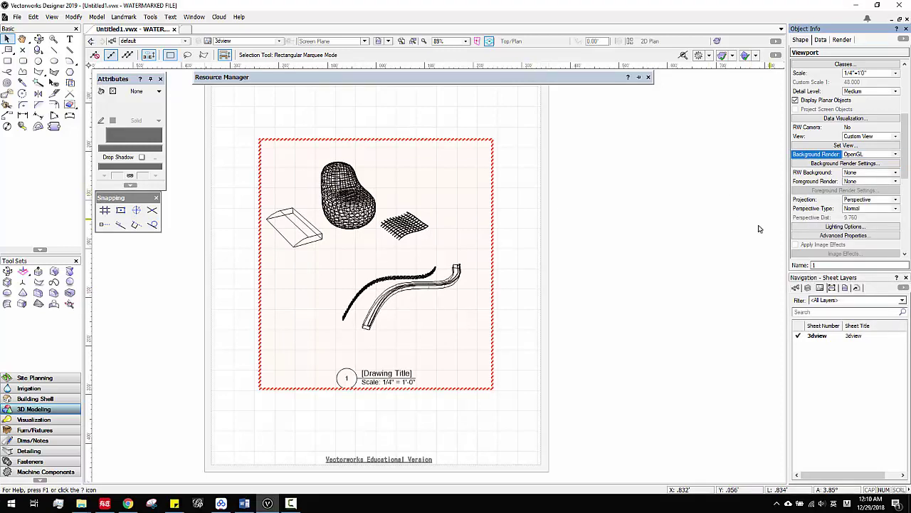
pyautogui.scroll(5, 837, 106)
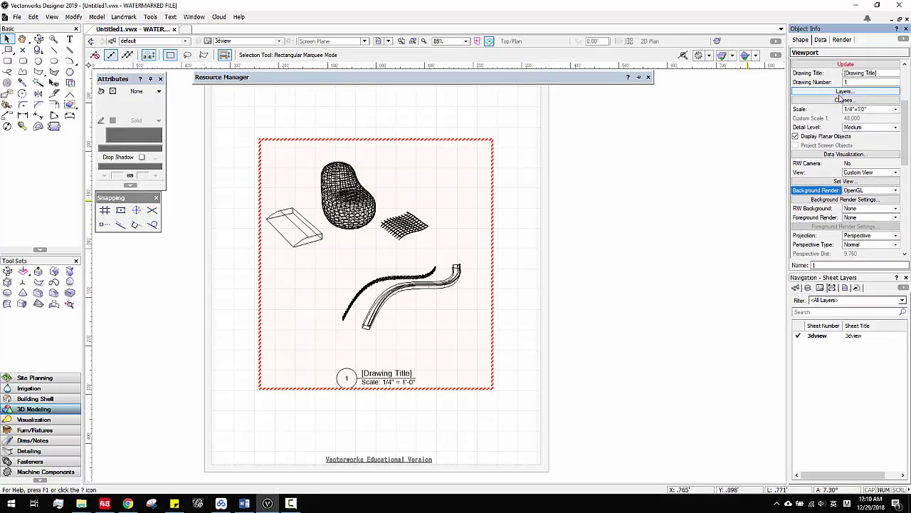
pyautogui.click(842, 128)
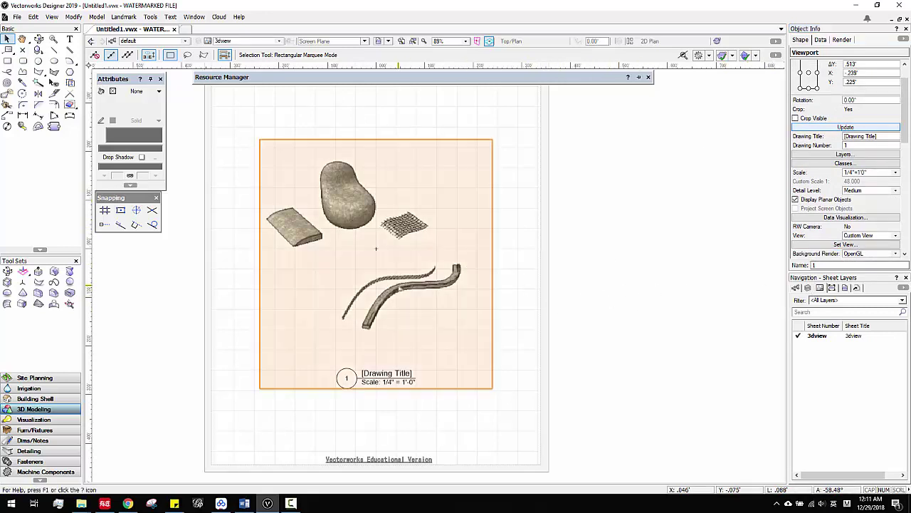
# Hide and reshow the furniture class in the document's classes list, and return to the sheet layers list.
pyautogui.click(809, 288)
pyautogui.click(796, 287)
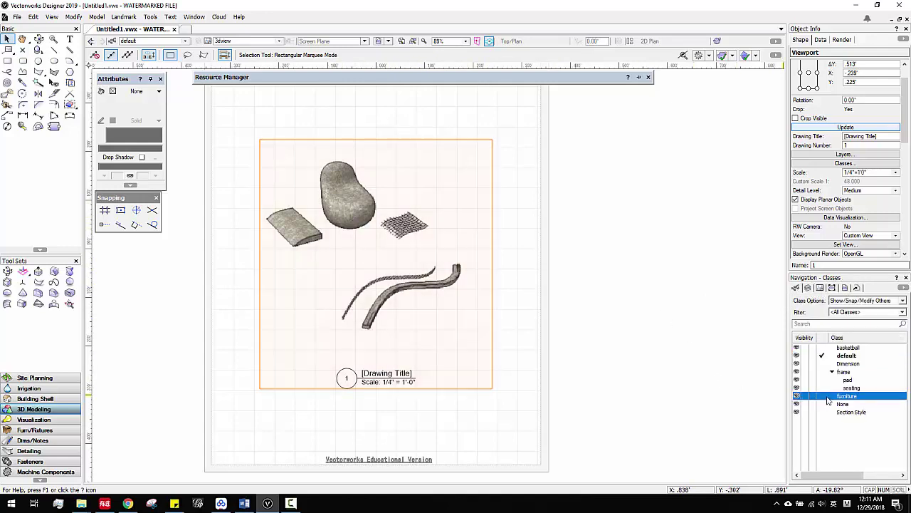
pyautogui.click(804, 396)
pyautogui.click(797, 397)
pyautogui.click(820, 289)
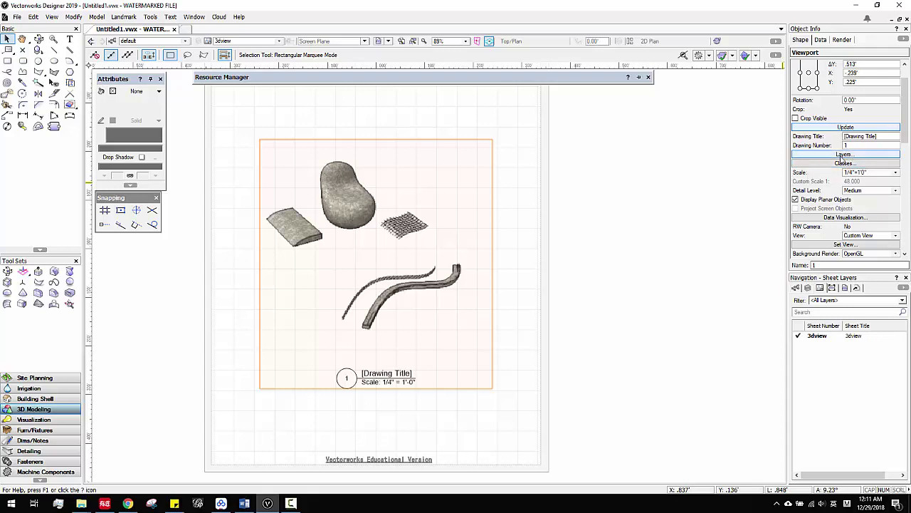
# Open the viewport's class properties and preview it with the furniture class hidden and with it visible again.
pyautogui.click(844, 166)
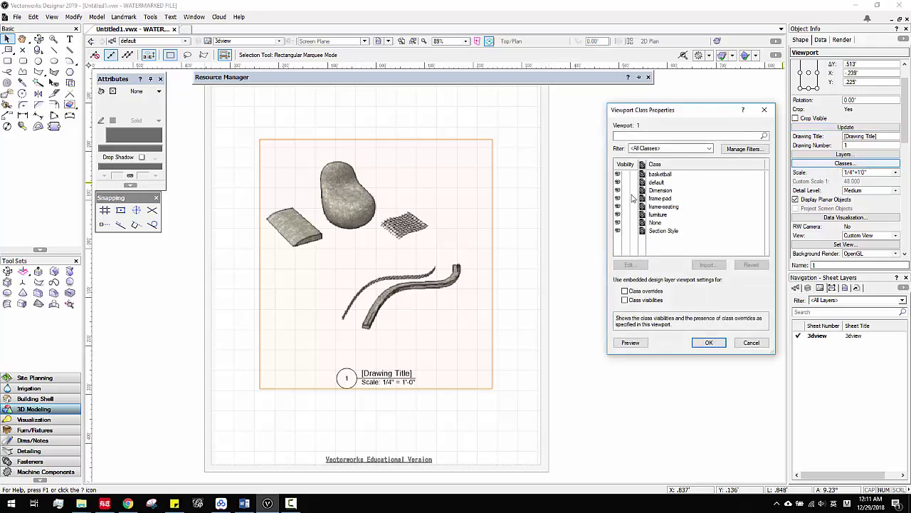
pyautogui.click(625, 214)
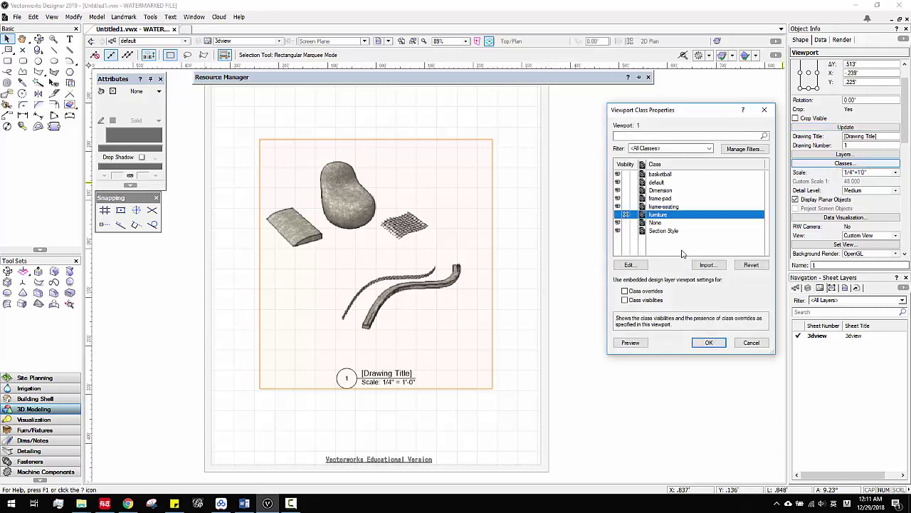
pyautogui.click(642, 343)
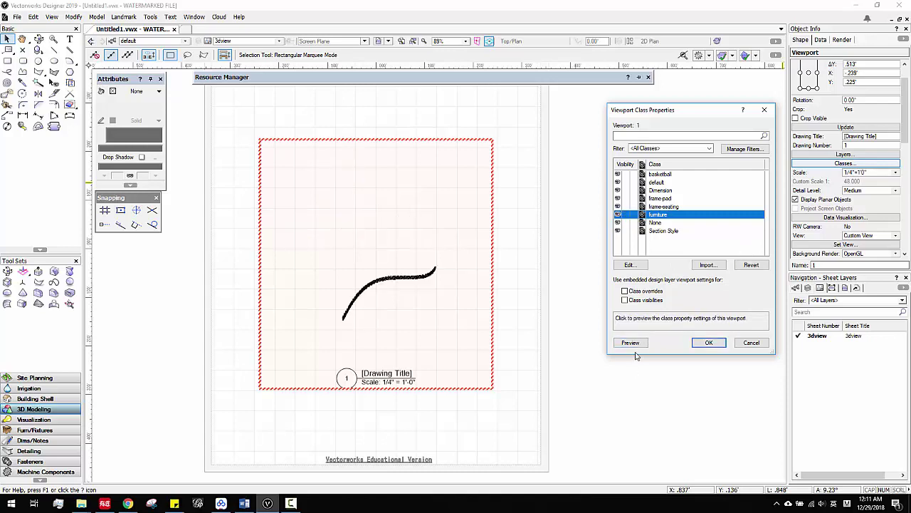
pyautogui.click(637, 345)
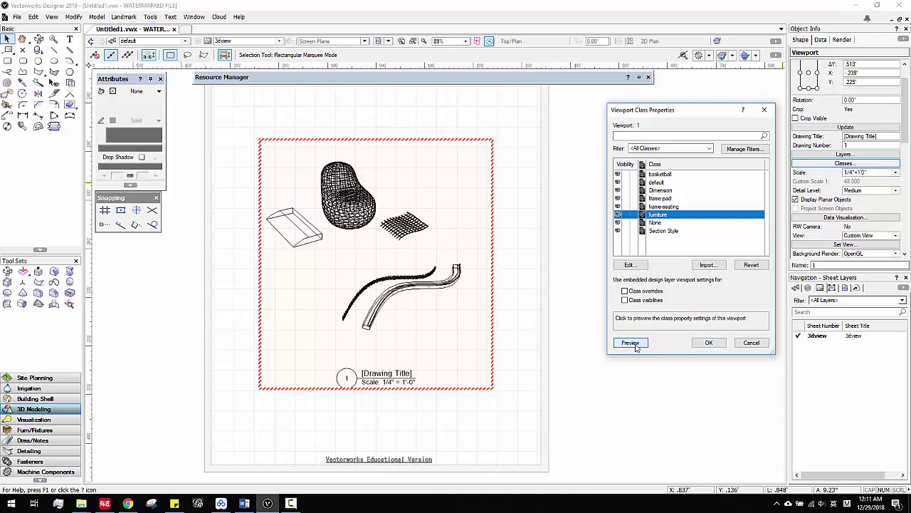
# Hide the frame-seating and frame-pad classes in the viewport, preview the result and accept the class properties.
pyautogui.click(626, 207)
pyautogui.click(626, 198)
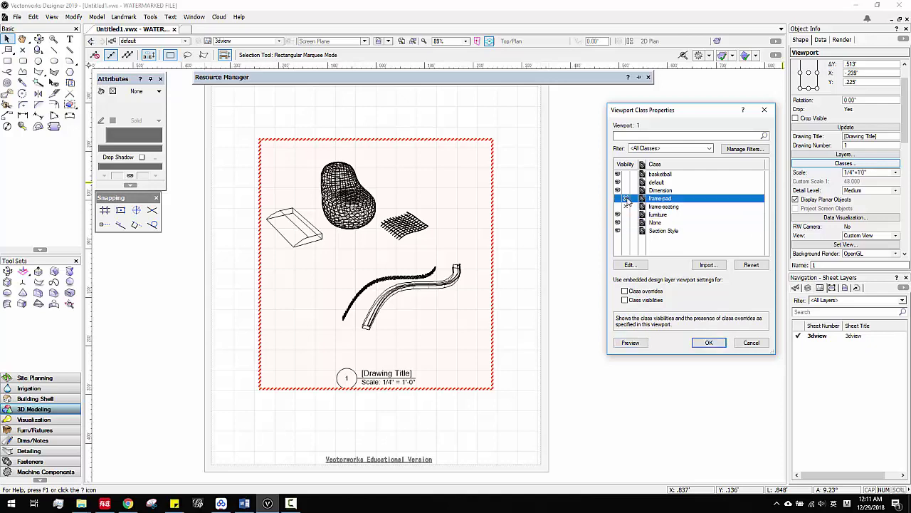
pyautogui.click(637, 343)
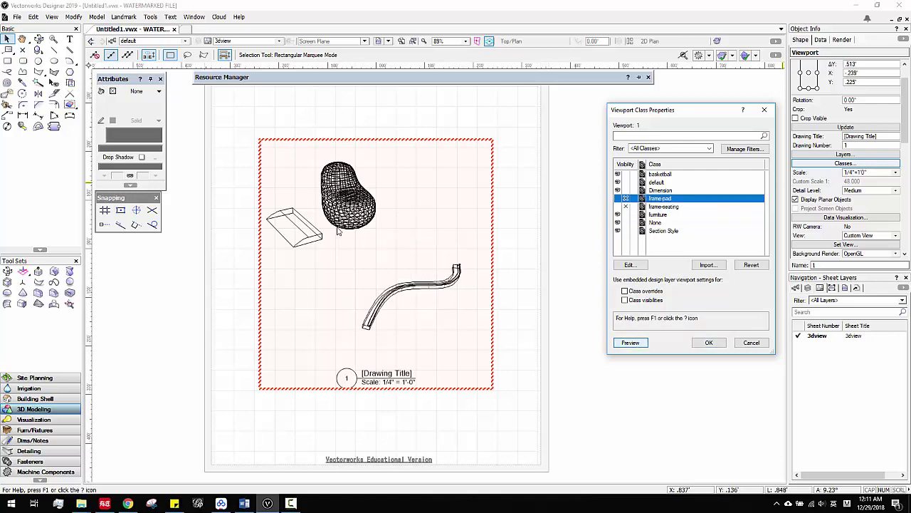
pyautogui.click(711, 345)
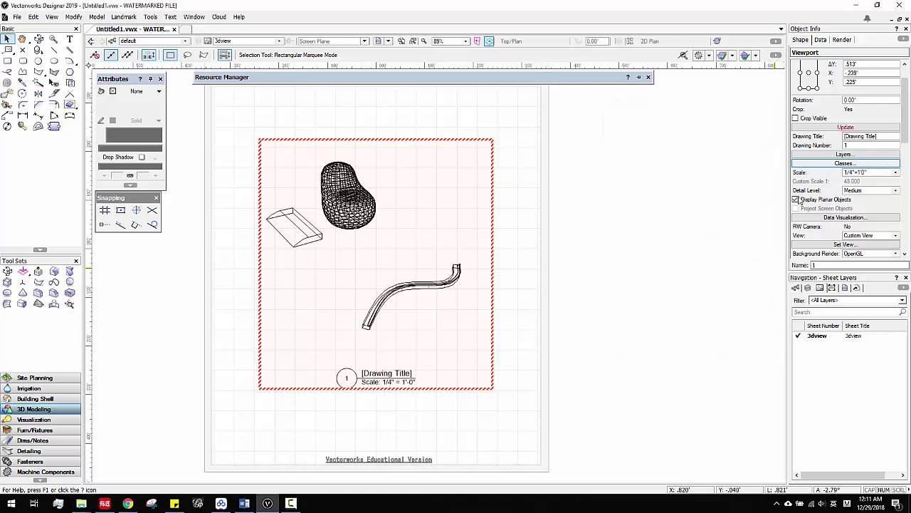
# Check the viewport's layer properties without changing them, and update the viewport.
pyautogui.click(843, 154)
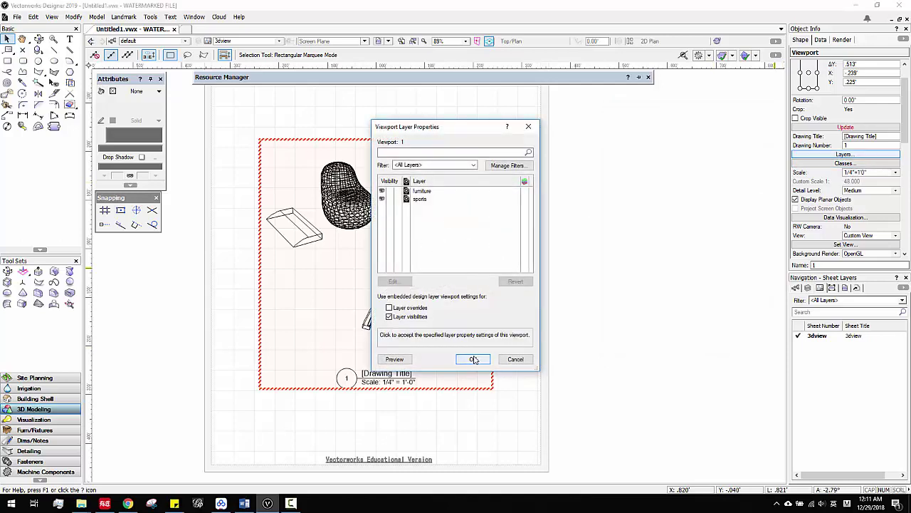
pyautogui.click(515, 360)
pyautogui.click(844, 127)
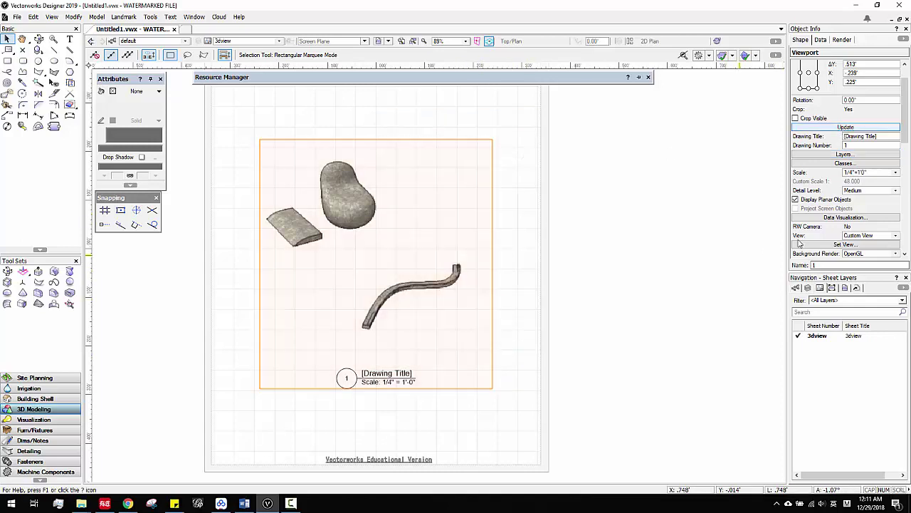
# Try a scale of 3/8"=1'0" for the sheet-layer viewport.
pyautogui.click(862, 173)
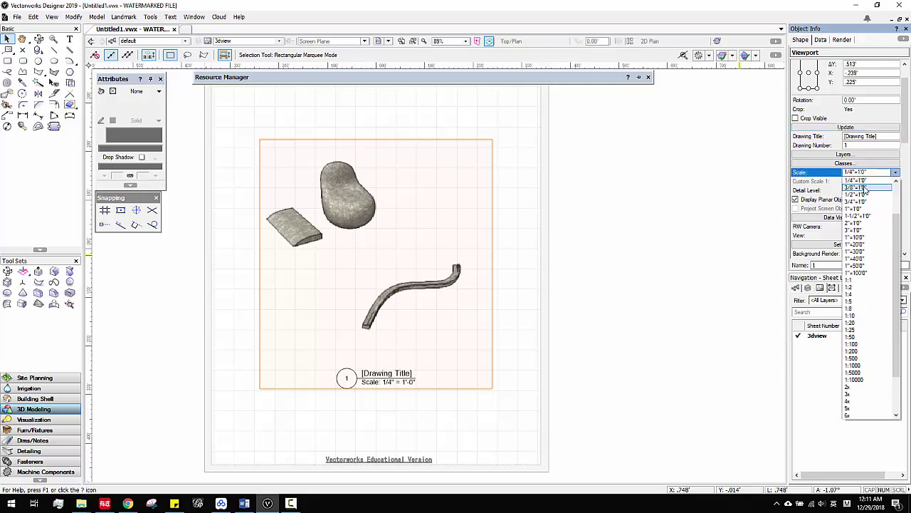
pyautogui.click(862, 187)
pyautogui.scroll(-3, 517, 263)
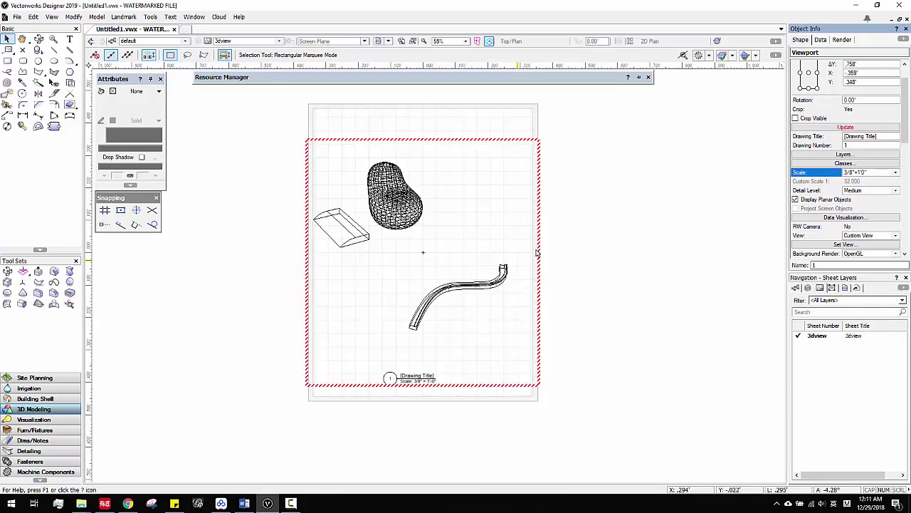
# Set the viewport's scale to 3/32"=1'0" and update the viewport.
pyautogui.click(877, 176)
pyautogui.scroll(2, 862, 194)
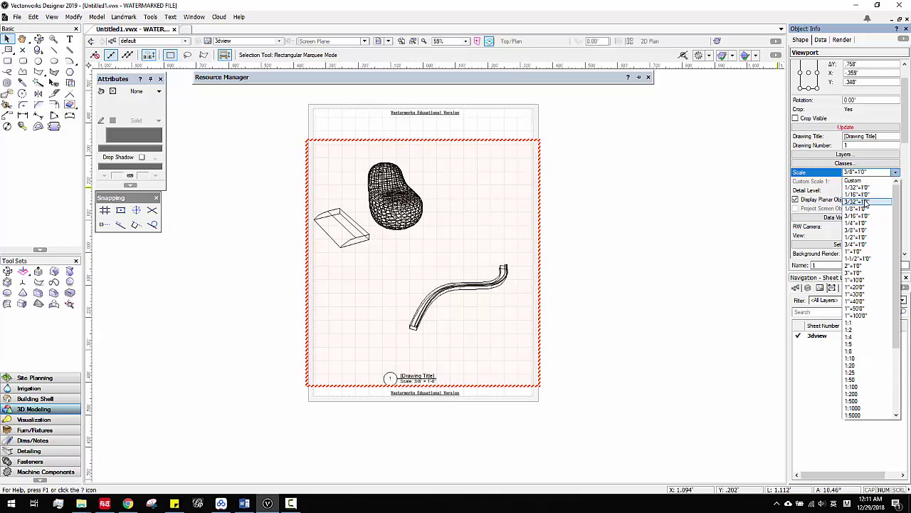
pyautogui.click(865, 203)
pyautogui.scroll(3, 474, 279)
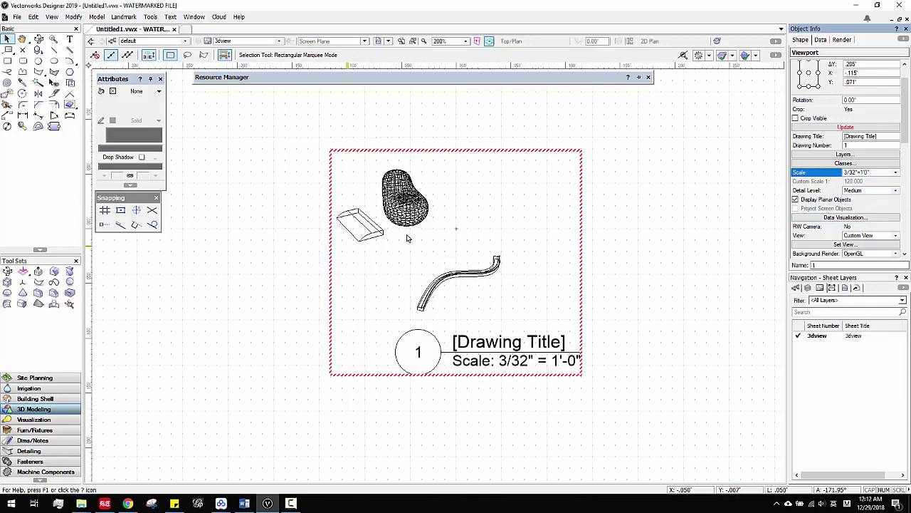
pyautogui.scroll(-1, 457, 250)
pyautogui.scroll(-3, 469, 244)
pyautogui.click(846, 126)
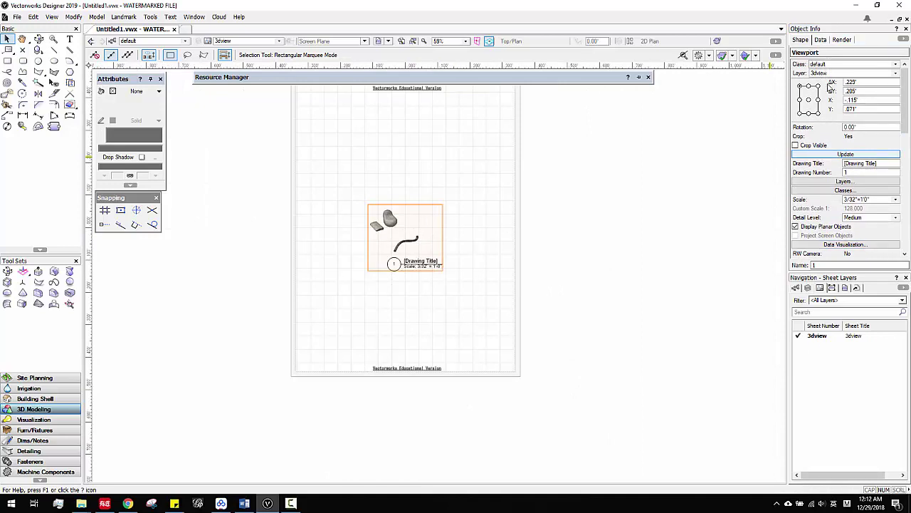
# Make Section Style the active class, and check the viewport's class assignment while keeping it on default.
pyautogui.click(796, 288)
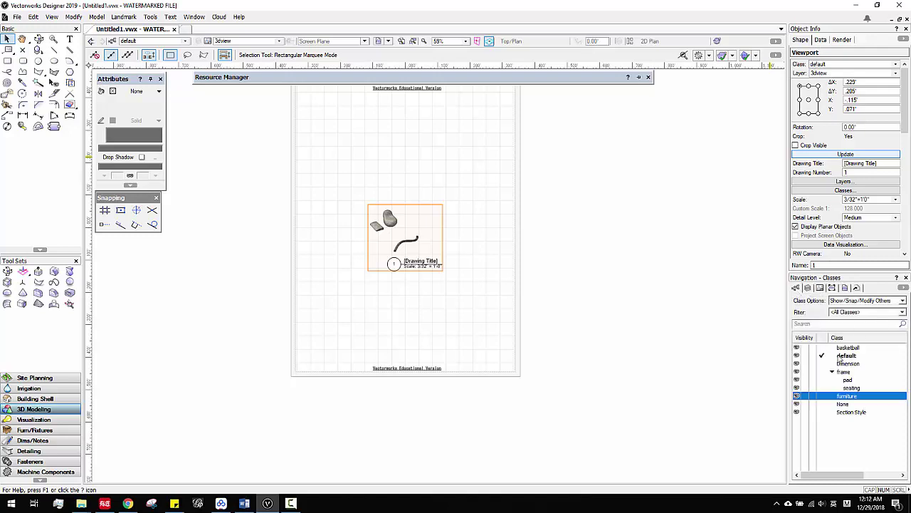
pyautogui.click(822, 413)
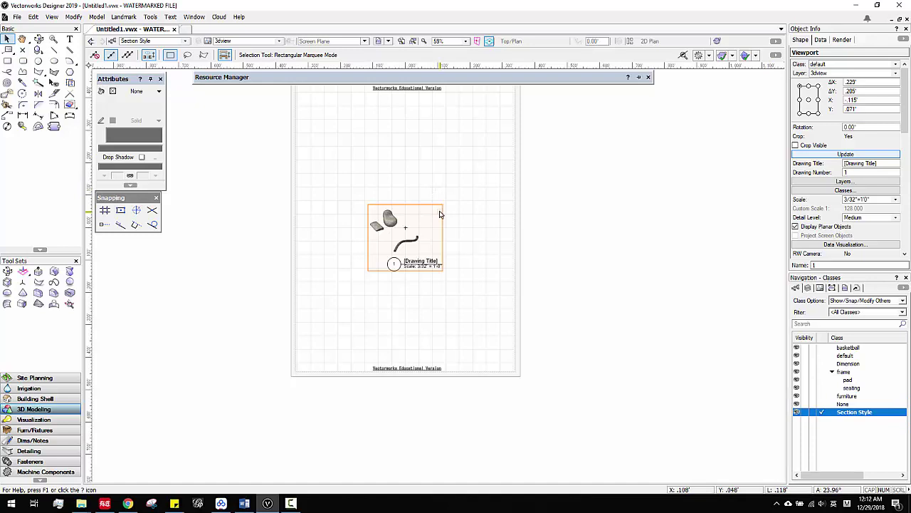
pyautogui.click(854, 64)
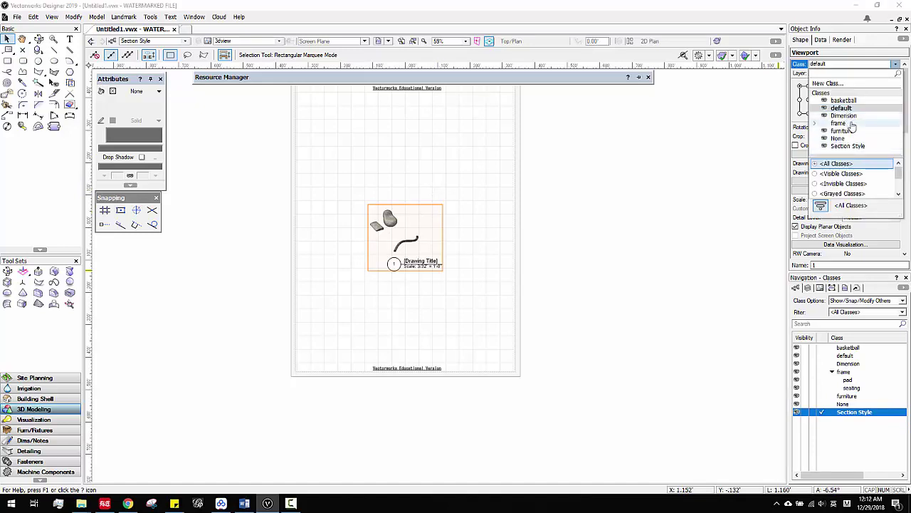
pyautogui.click(843, 108)
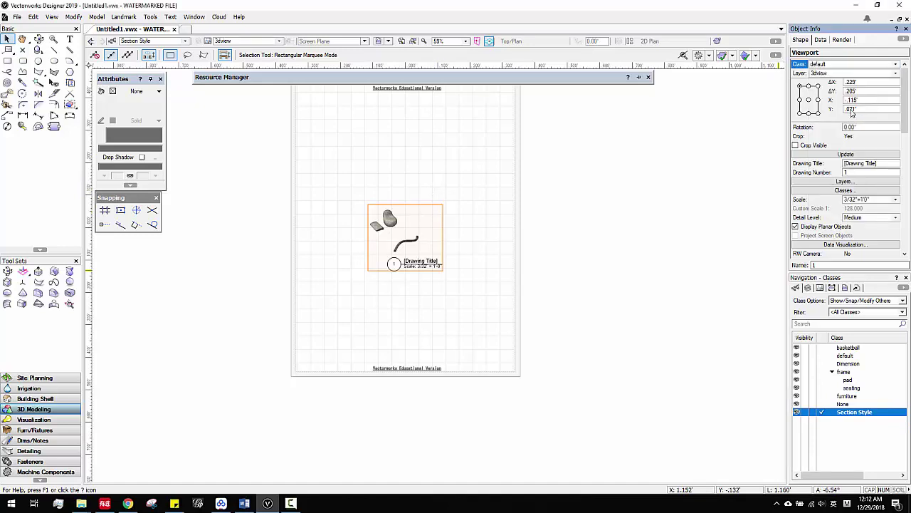
pyautogui.scroll(2, 472, 305)
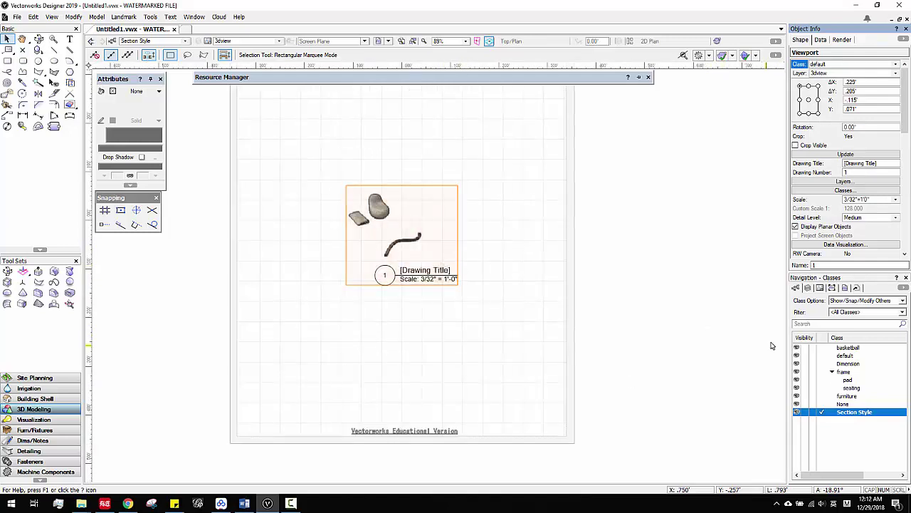
pyautogui.click(820, 288)
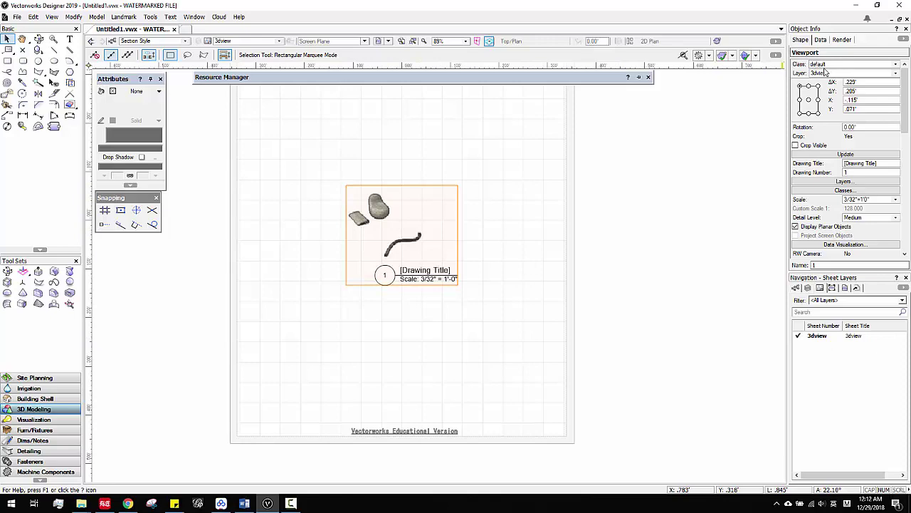
# Move the viewport toward the sheet's upper-left corner, about 0.2' to the left and 0.1' up.
pyautogui.moveTo(398, 190); pyautogui.dragTo(334, 152)
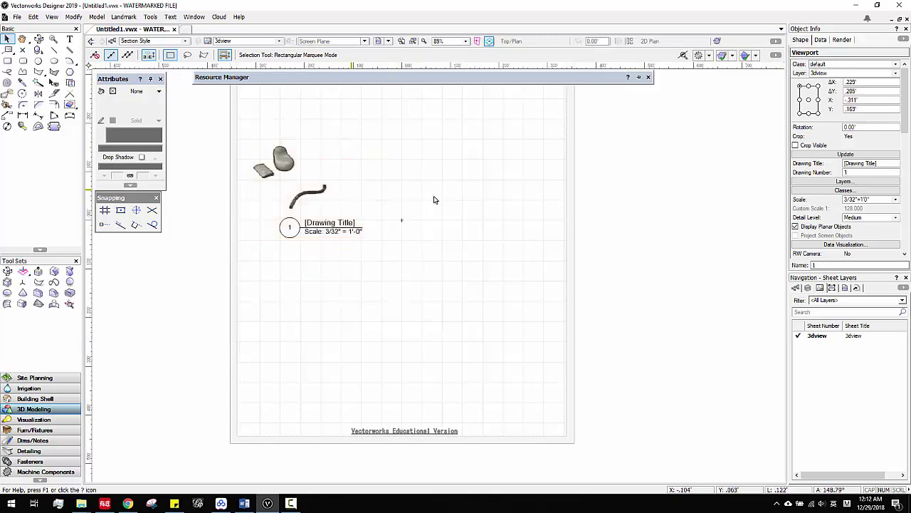
pyautogui.click(384, 205)
pyautogui.click(356, 221)
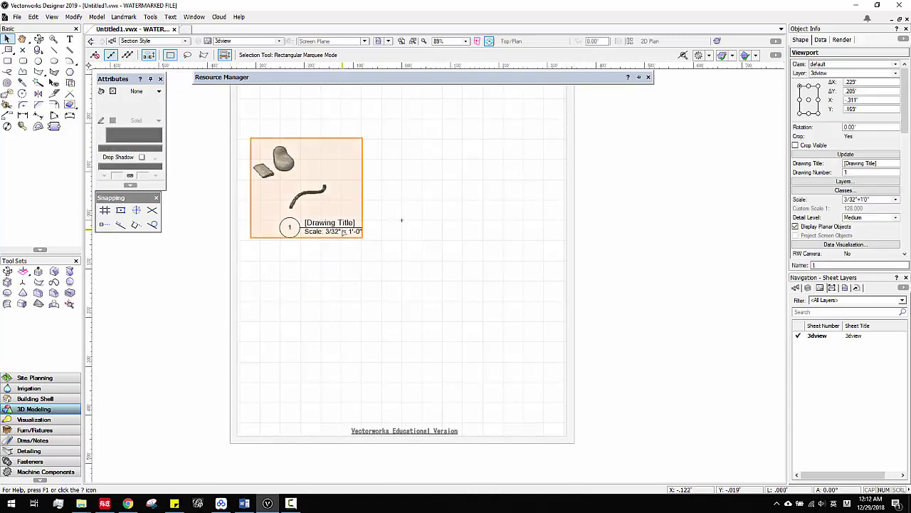
# Edit the viewport's annotations and move the drawing label about 8.6' to the left, beneath the furniture.
pyautogui.rightClick(343, 232)
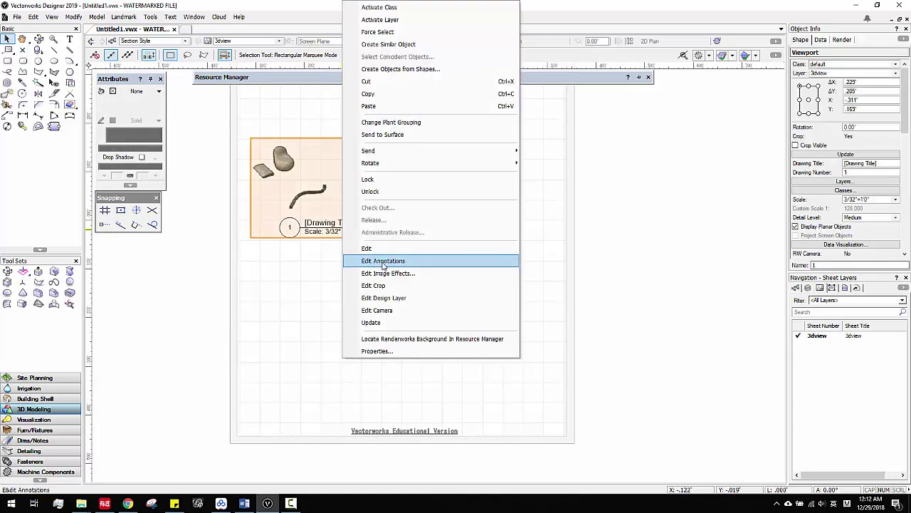
pyautogui.click(383, 261)
pyautogui.scroll(5, 310, 257)
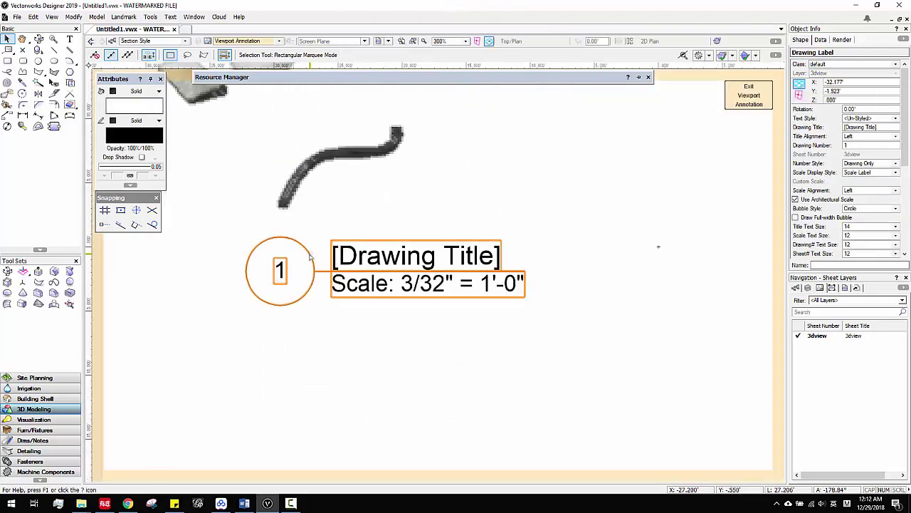
pyautogui.moveTo(312, 261); pyautogui.dragTo(214, 261)
pyautogui.scroll(-3, 411, 252)
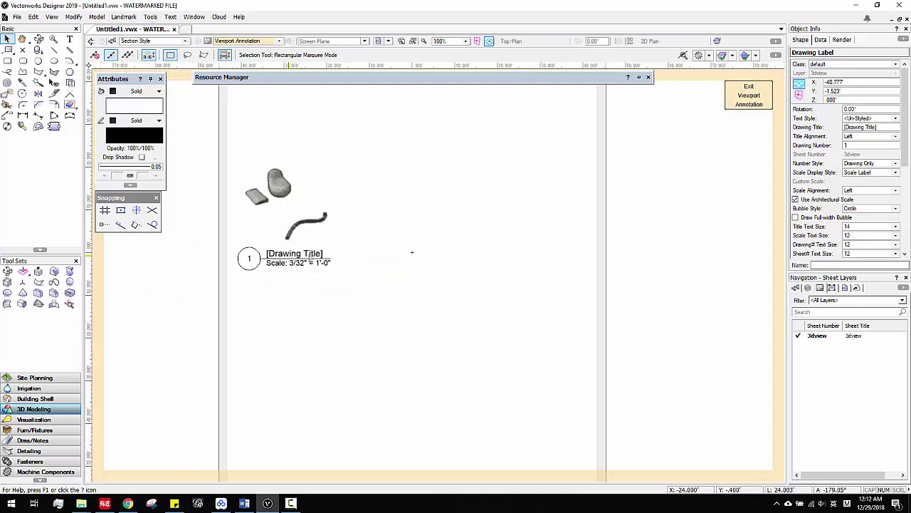
pyautogui.scroll(2, 568, 250)
# Set the drawing label's title to 3dview.
pyautogui.doubleClick(288, 254)
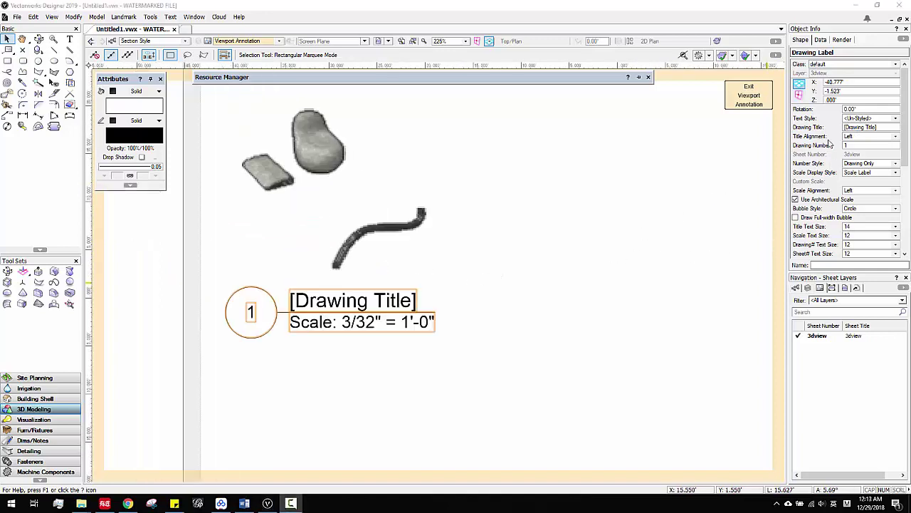
pyautogui.moveTo(881, 127); pyautogui.dragTo(830, 126)
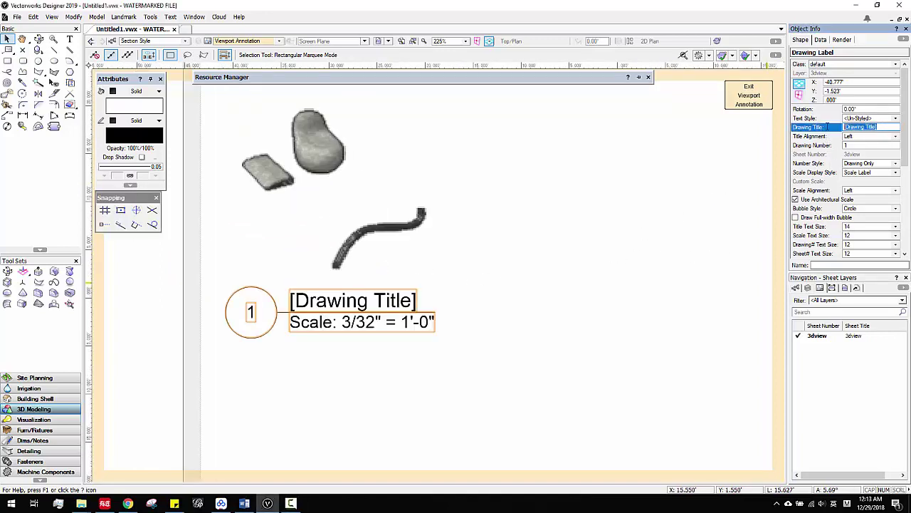
pyautogui.write('3dview')
pyautogui.press('Return')
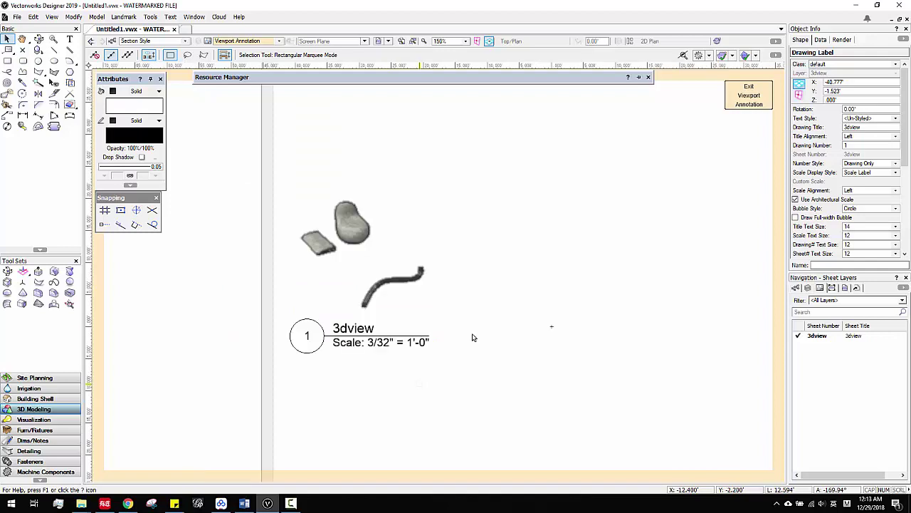
# Add a vertical linear dimension beside the curved bar in the viewport annotations, and exit annotation editing.
pyautogui.scroll(2, 429, 266)
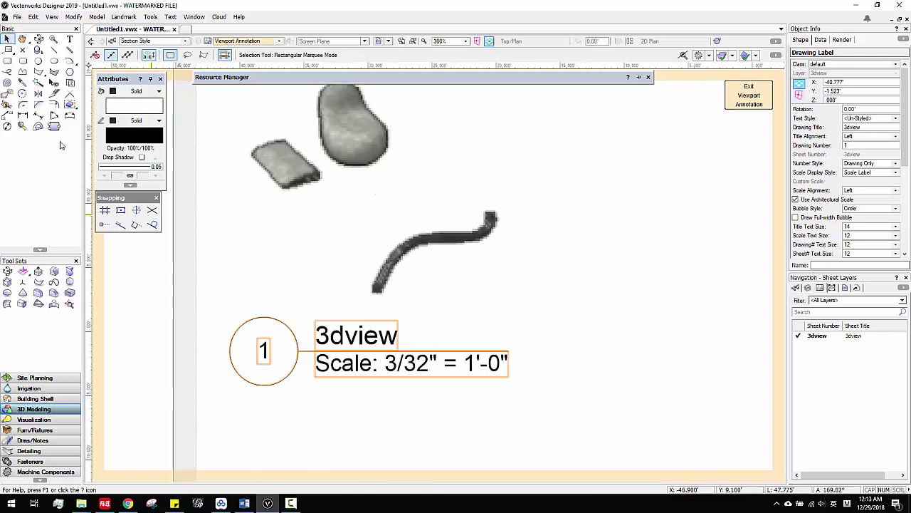
pyautogui.click(24, 117)
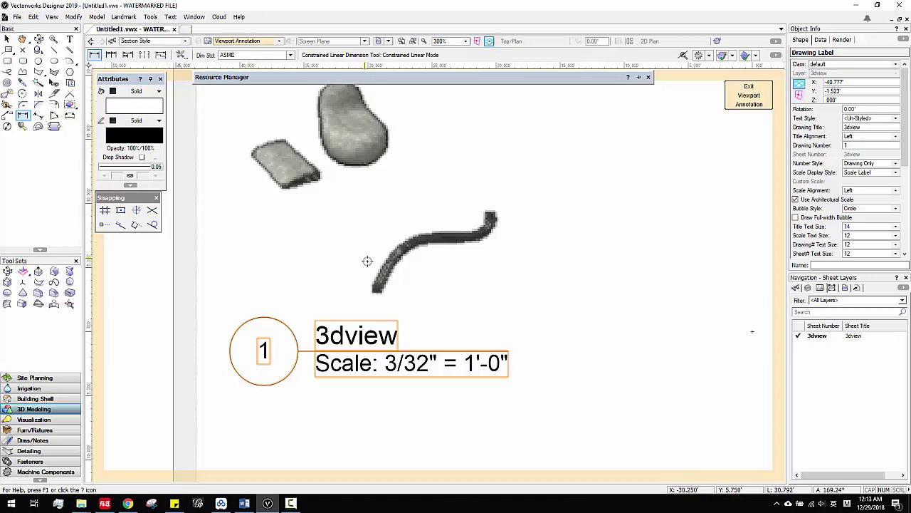
pyautogui.click(373, 294)
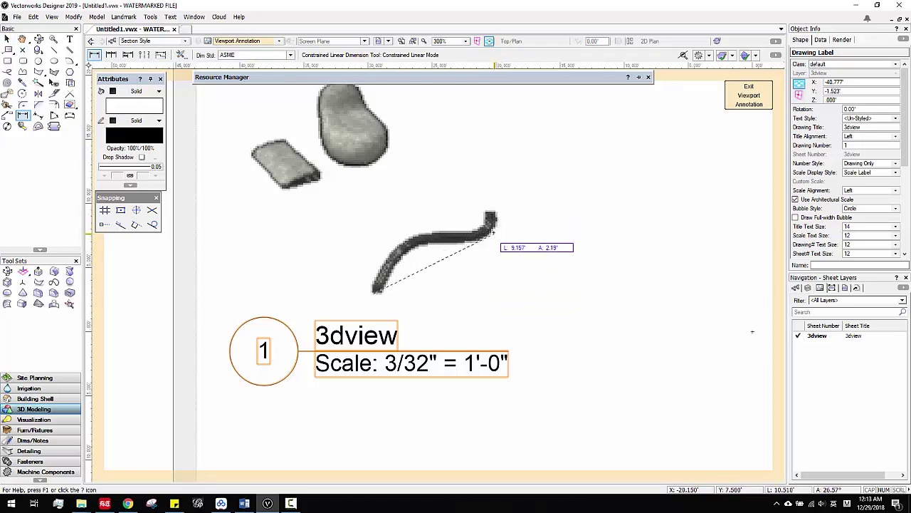
pyautogui.click(492, 214)
pyautogui.click(560, 254)
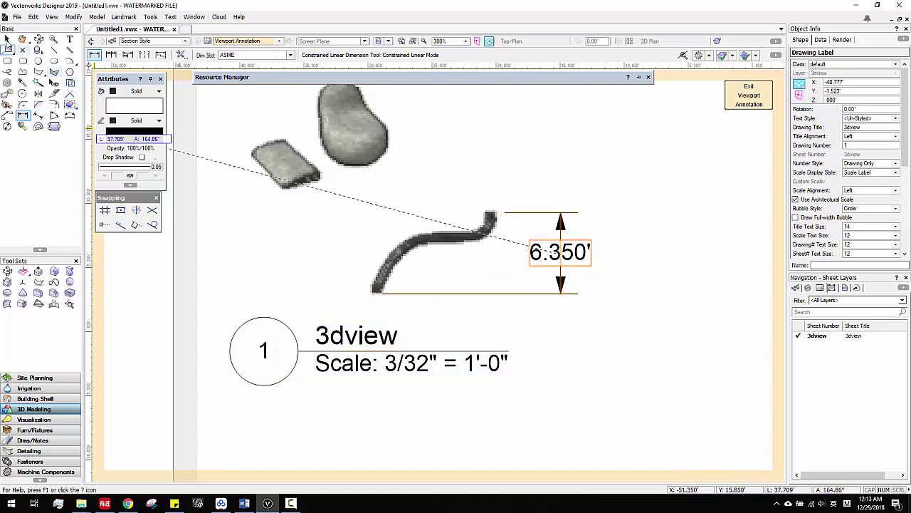
pyautogui.click(8, 39)
pyautogui.scroll(-5, 275, 128)
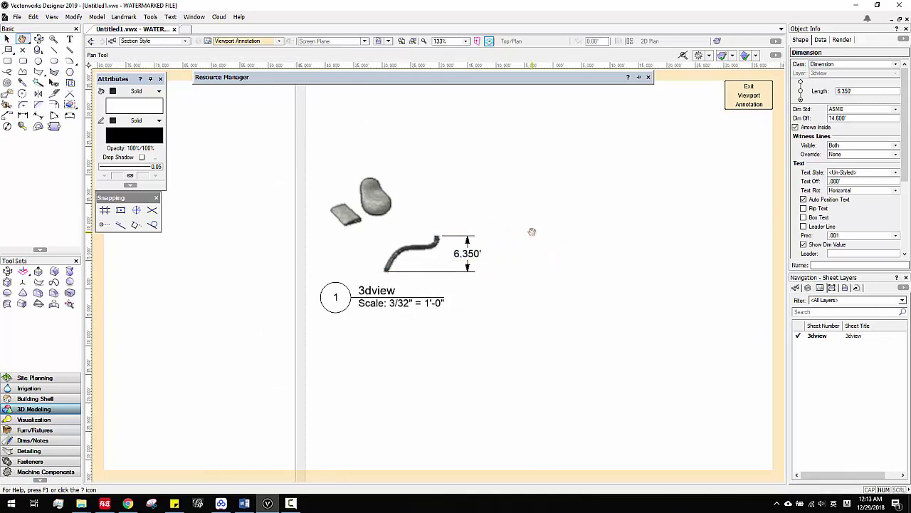
pyautogui.click(747, 99)
pyautogui.scroll(5, 439, 252)
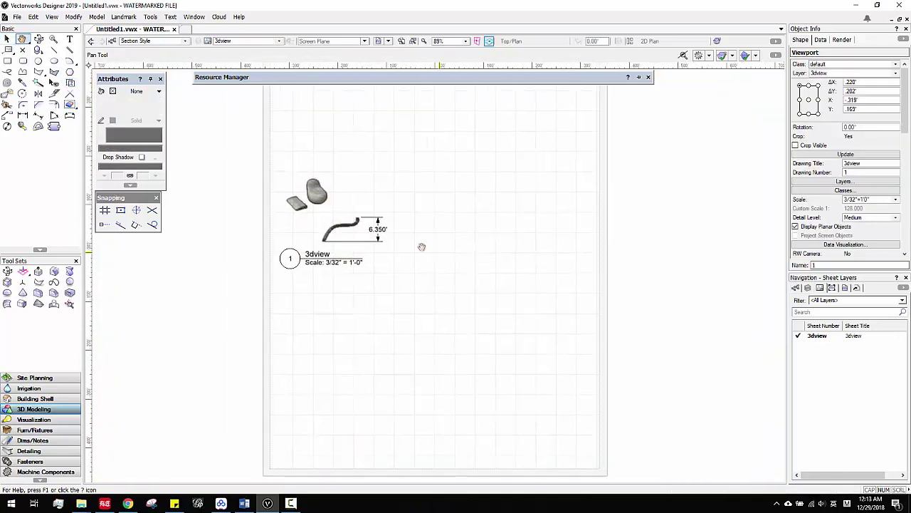
pyautogui.scroll(-2, 376, 239)
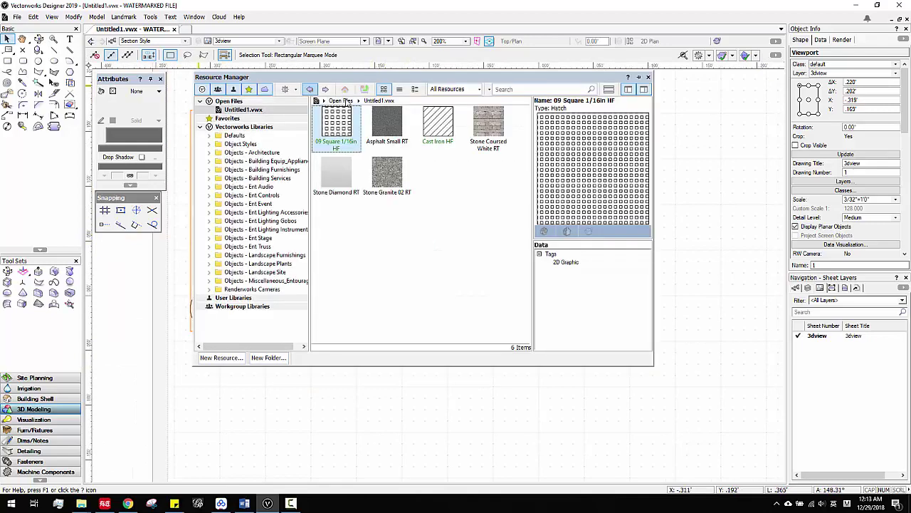
# View the furniture design layer, and return to the 3dview sheet layer to compare it with the annotated viewport.
pyautogui.click(249, 40)
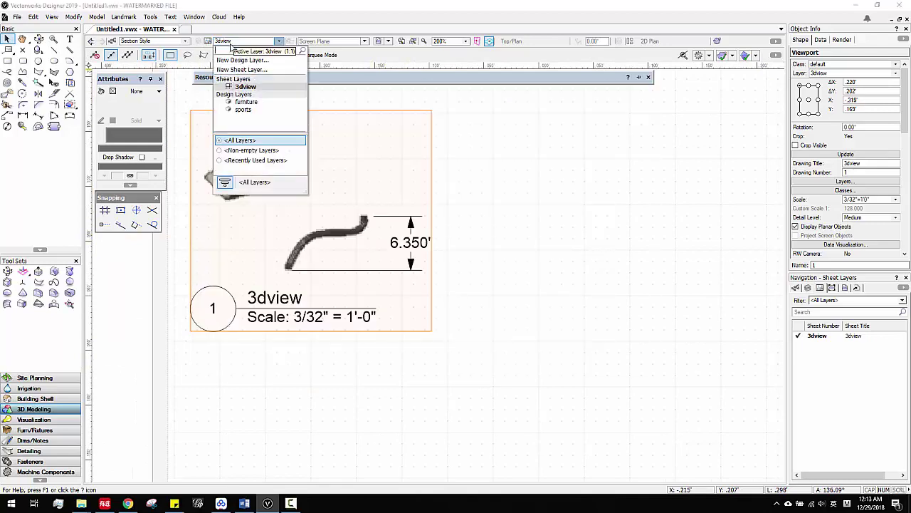
pyautogui.click(246, 101)
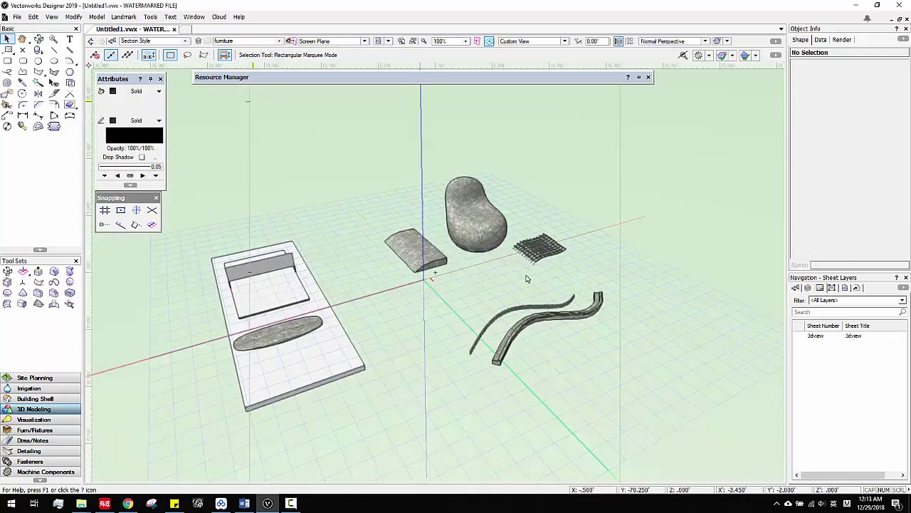
pyautogui.scroll(2, 543, 253)
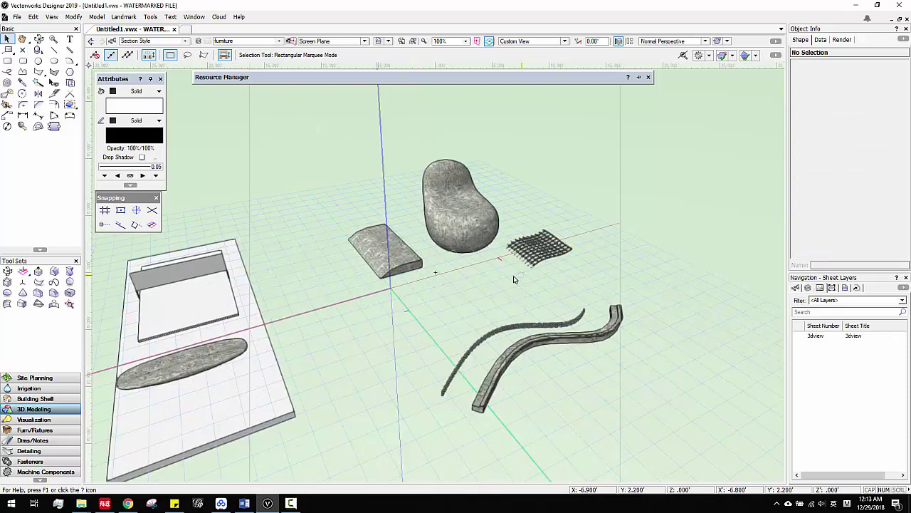
pyautogui.click(239, 41)
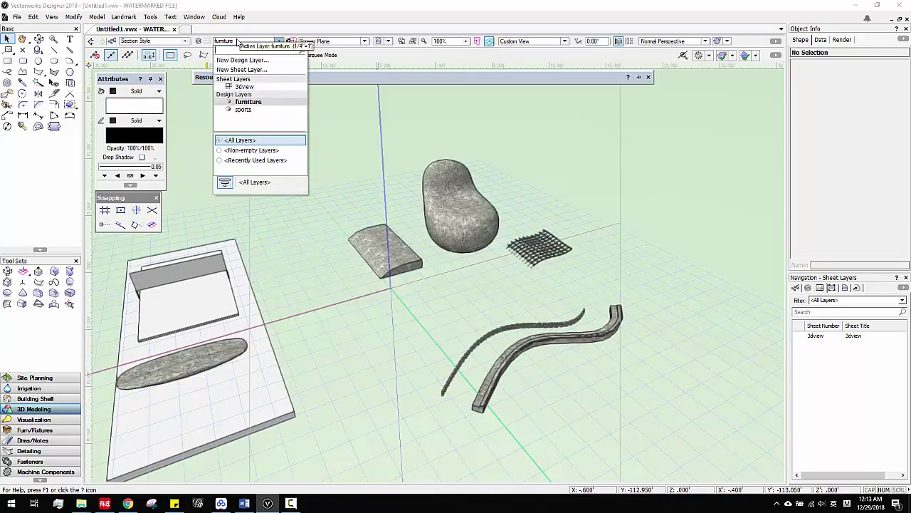
pyautogui.click(244, 87)
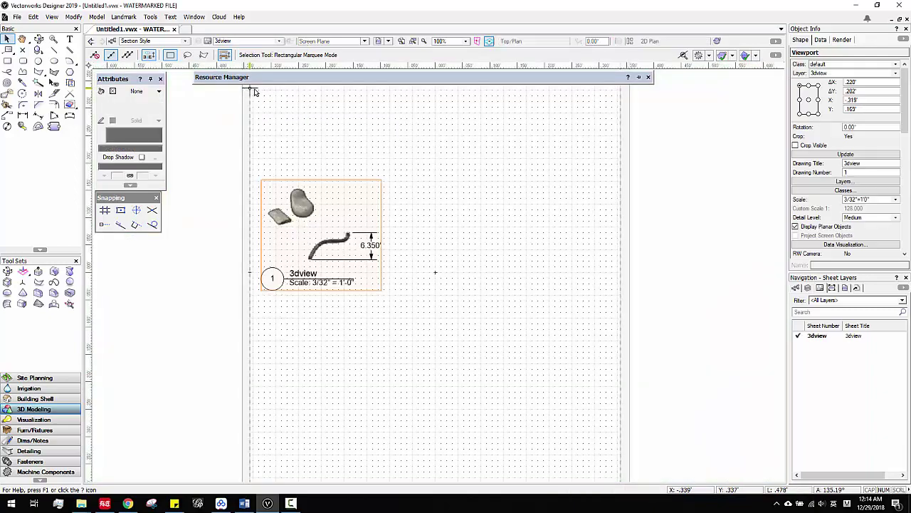
pyautogui.moveTo(334, 226); pyautogui.dragTo(305, 202)
pyautogui.scroll(3, 305, 203)
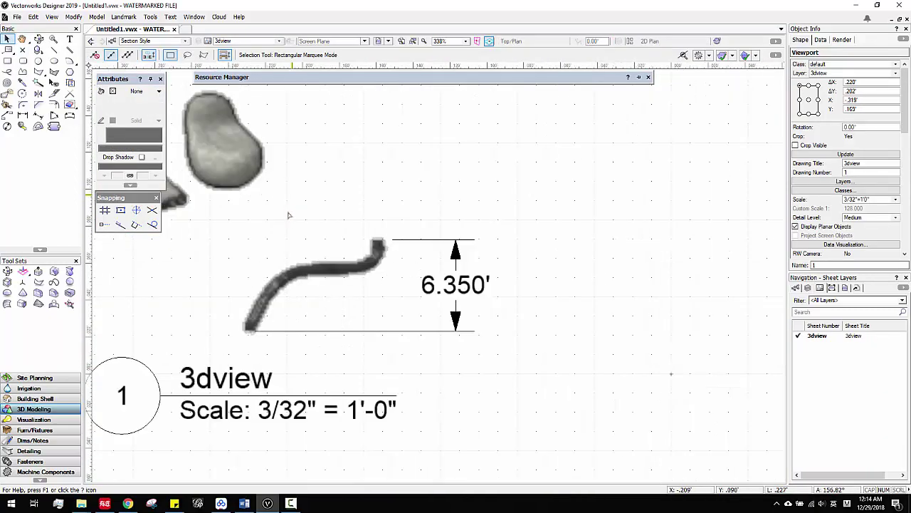
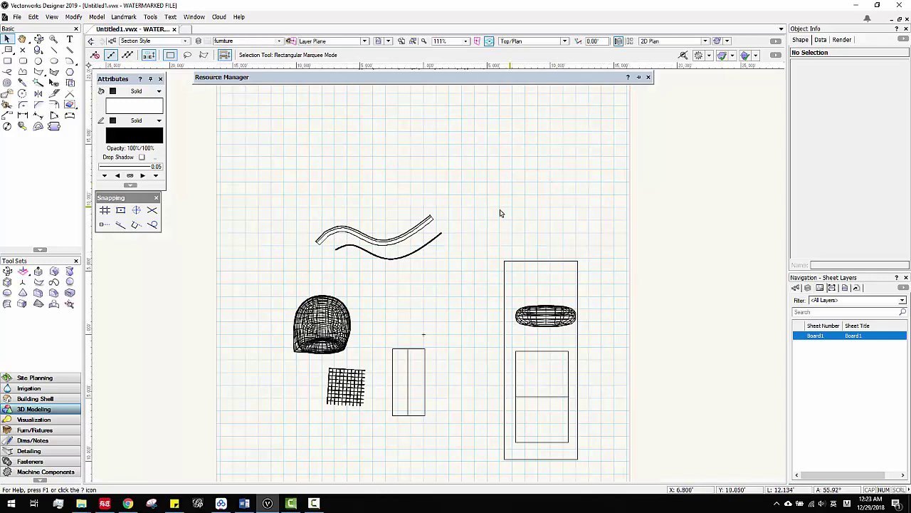
# Draw a rectangle about 14.7' wide by 12.35' high around the chair, grid and small table in plan view.
pyautogui.scroll(3, 443, 189)
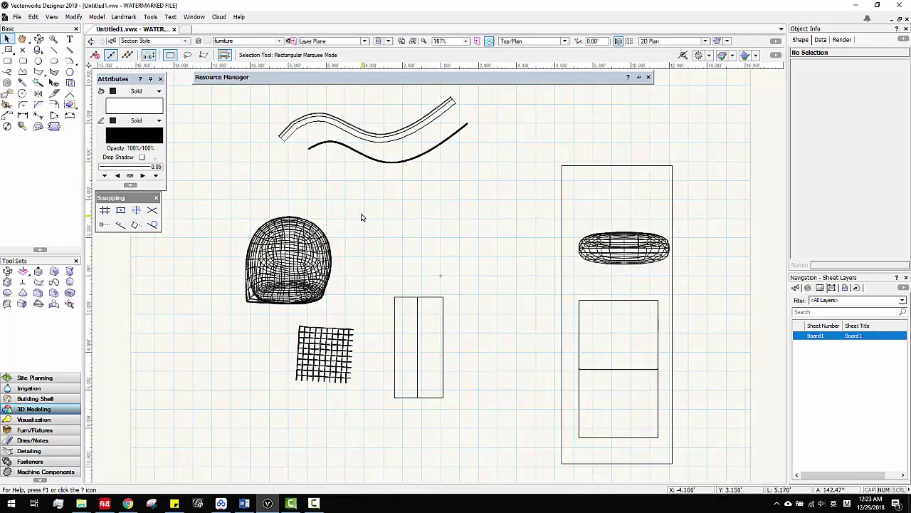
pyautogui.click(8, 61)
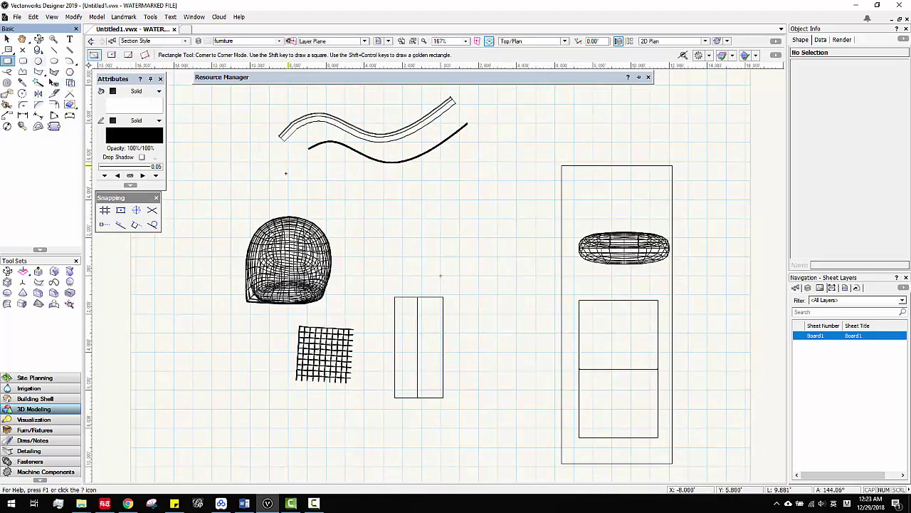
pyautogui.moveTo(226, 198); pyautogui.dragTo(505, 432)
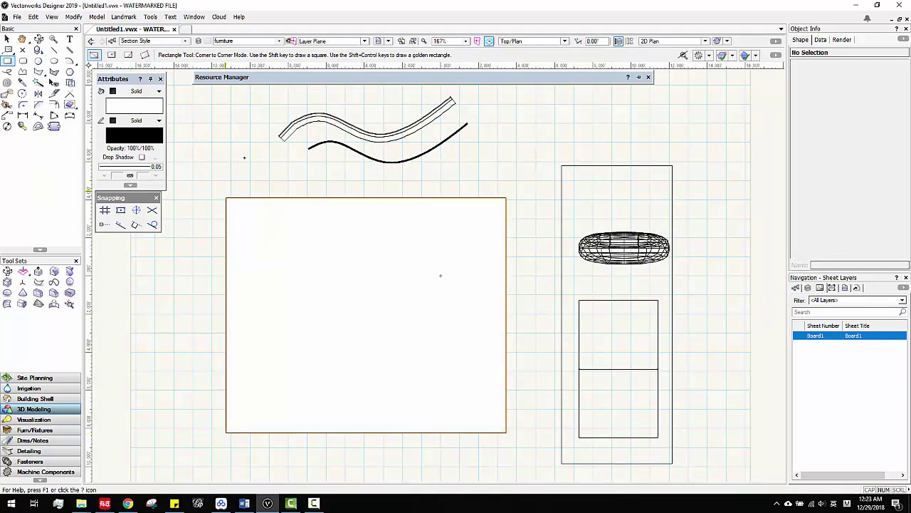
# Create a Top/Plan viewport on sheet layer Board1 at scale 1/4"=1'0", using the rectangle as its crop.
pyautogui.click(16, 17)
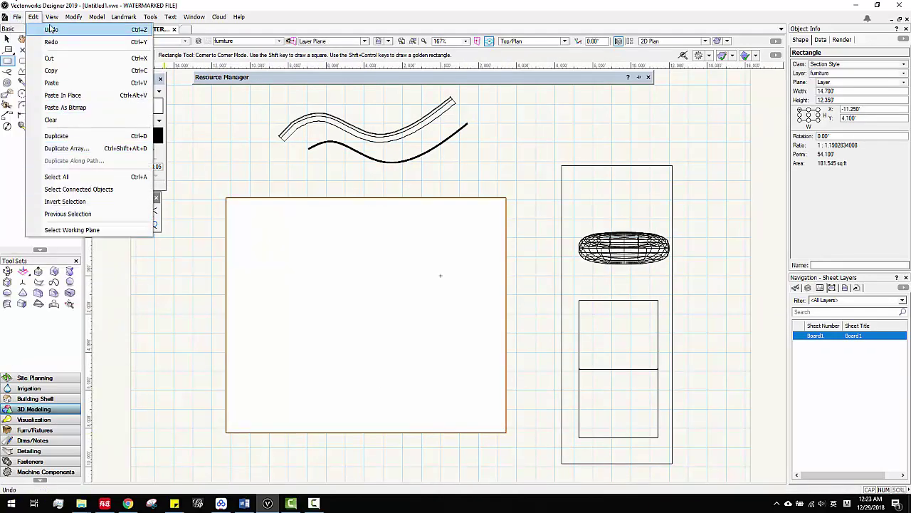
pyautogui.moveTo(51, 16)
pyautogui.click(105, 283)
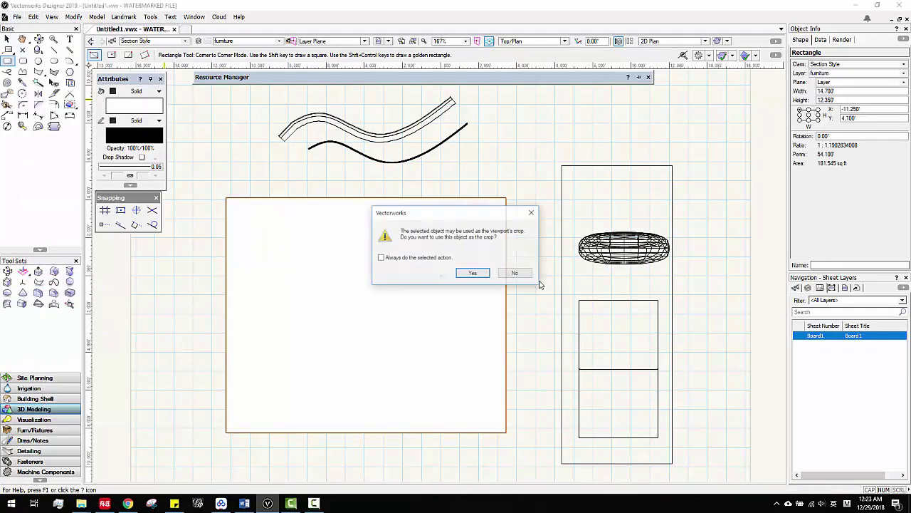
pyautogui.click(473, 274)
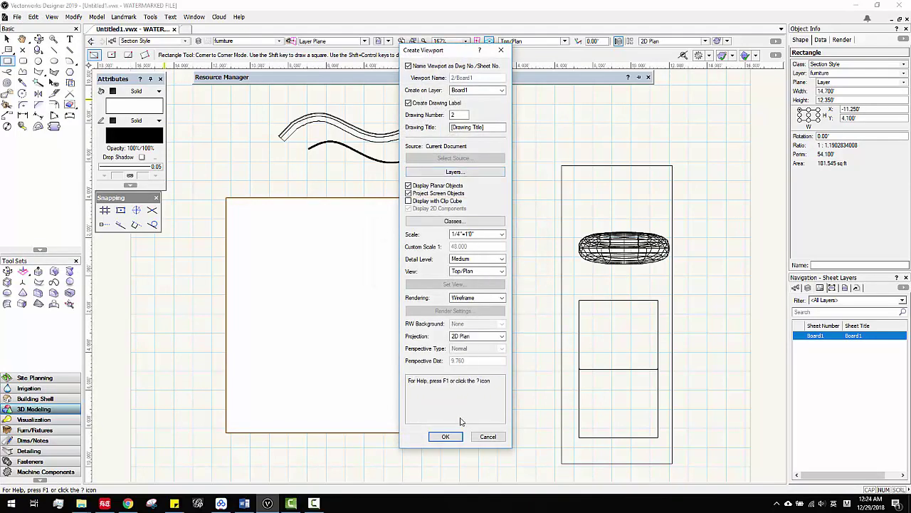
pyautogui.click(447, 437)
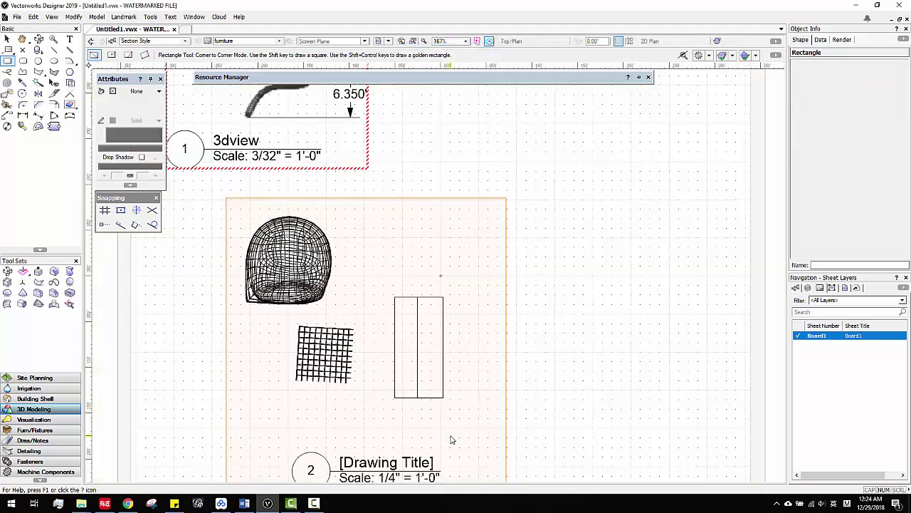
# Move the new viewport beside the 3dview viewport on the sheet and set its drawing title to planview.
pyautogui.scroll(2, 353, 219)
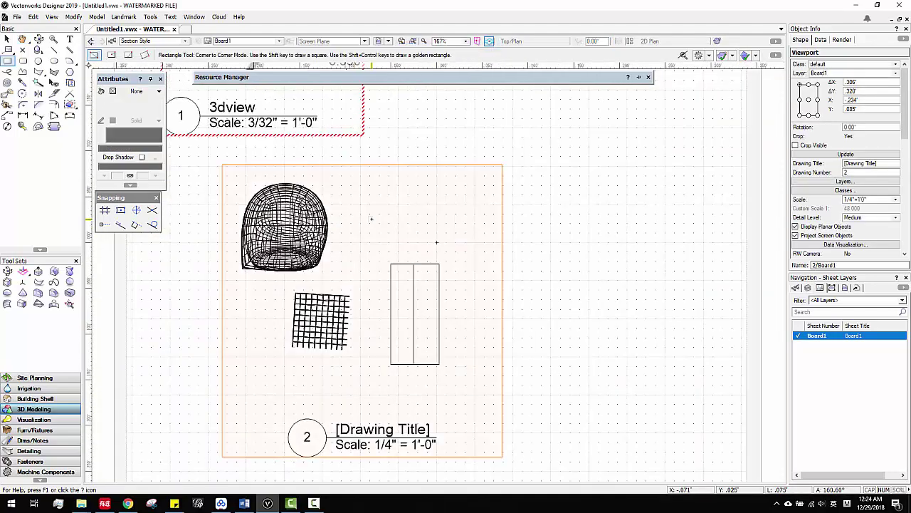
pyautogui.click(6, 39)
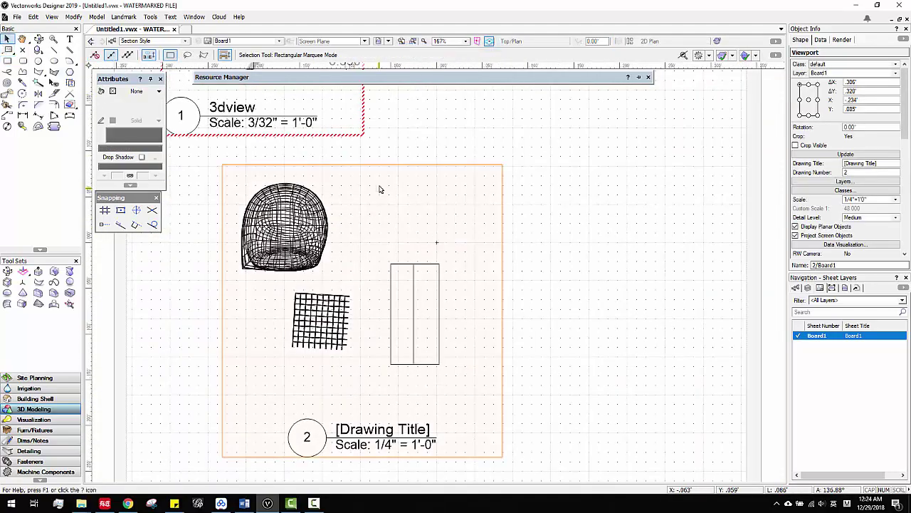
pyautogui.scroll(-1, 380, 188)
pyautogui.moveTo(344, 250); pyautogui.dragTo(507, 162)
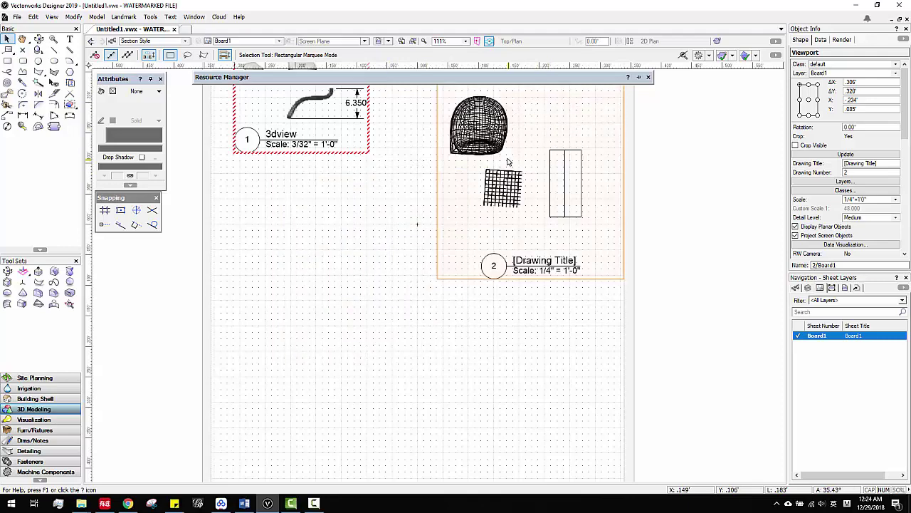
pyautogui.scroll(-2, 508, 162)
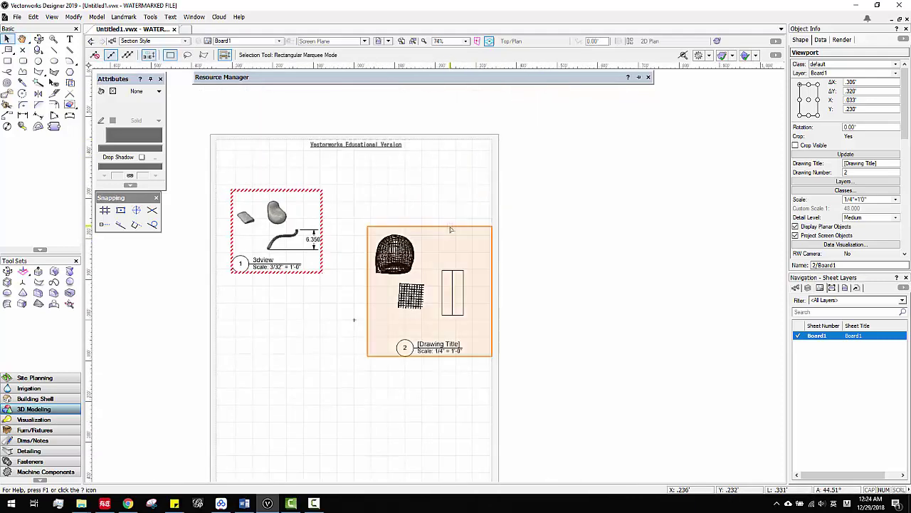
pyautogui.moveTo(451, 229); pyautogui.dragTo(436, 196)
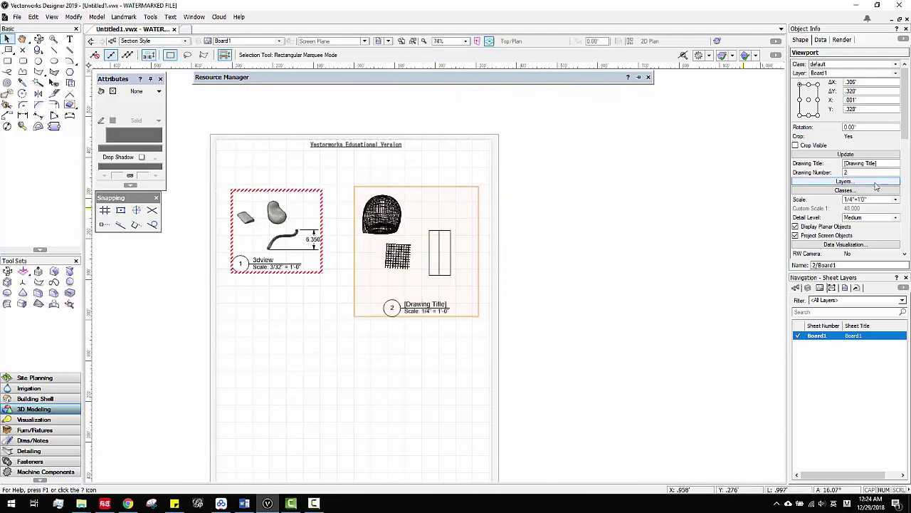
pyautogui.click(867, 163)
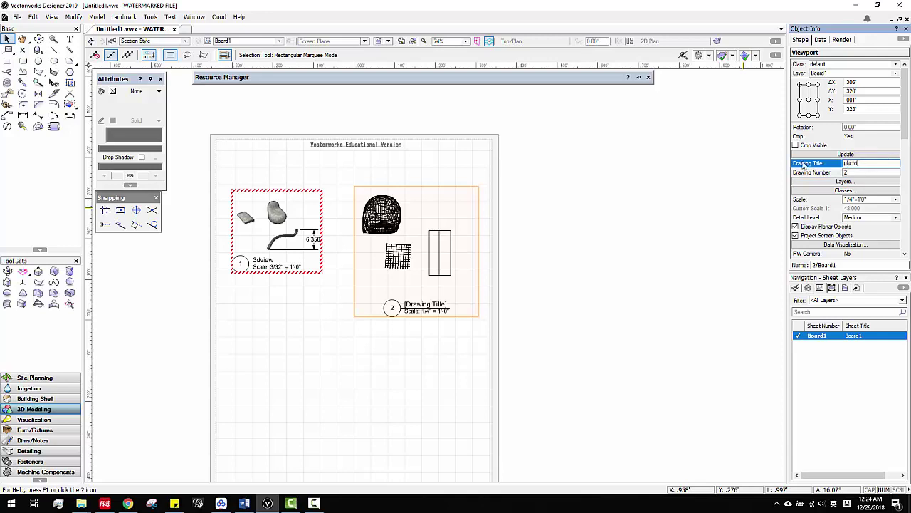
# Try the 3/8"=1'0" scale on the planview viewport and set it back to 1/4"=1'0".
pyautogui.click(861, 202)
pyautogui.click(865, 219)
pyautogui.click(867, 200)
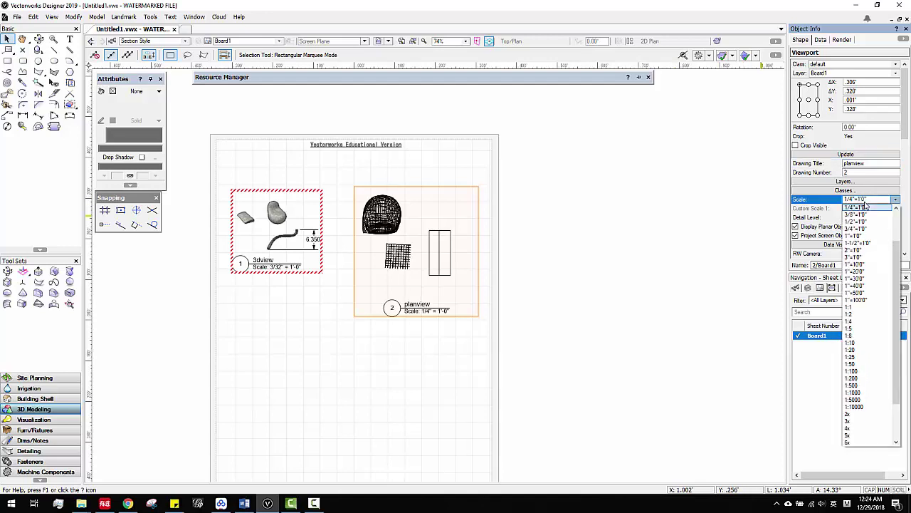
pyautogui.click(863, 218)
pyautogui.click(868, 202)
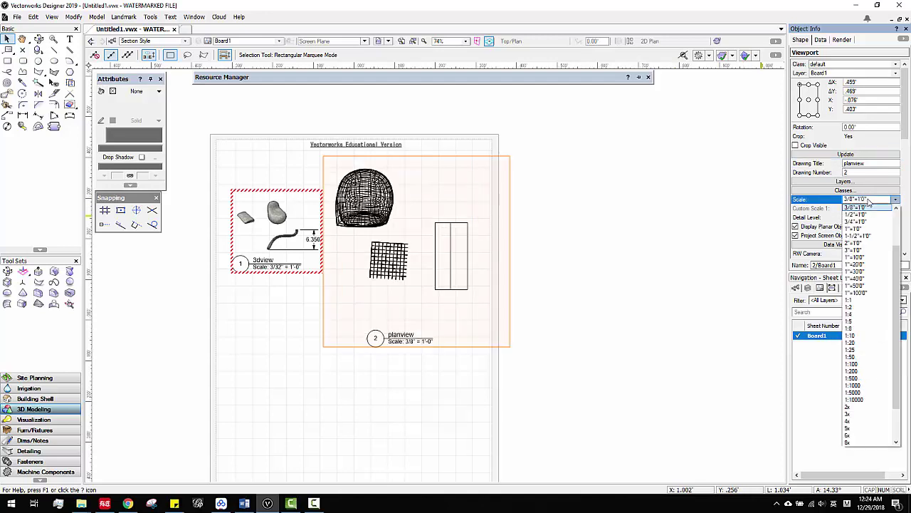
pyautogui.click(864, 222)
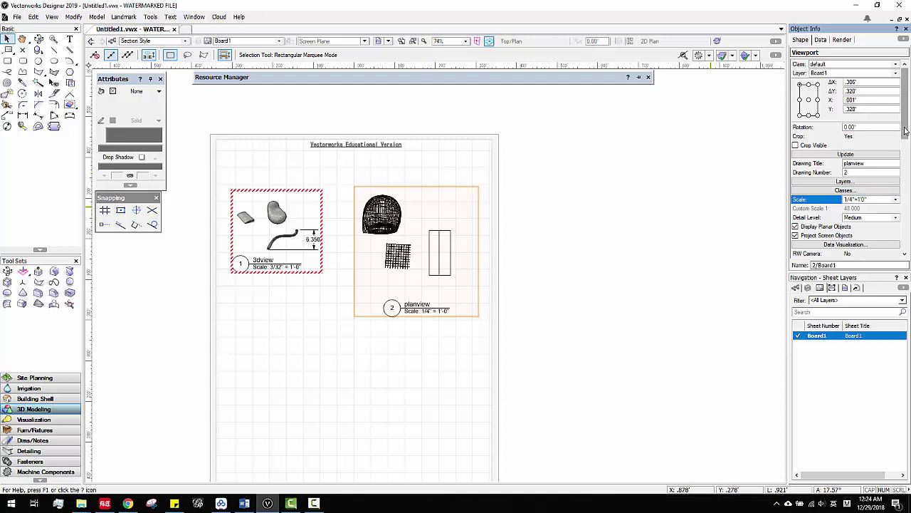
# Edit the planview viewport's crop, shrinking it to about 5.62' by 5.89' around the grid object, and exit crop editing.
pyautogui.scroll(-3, 906, 130)
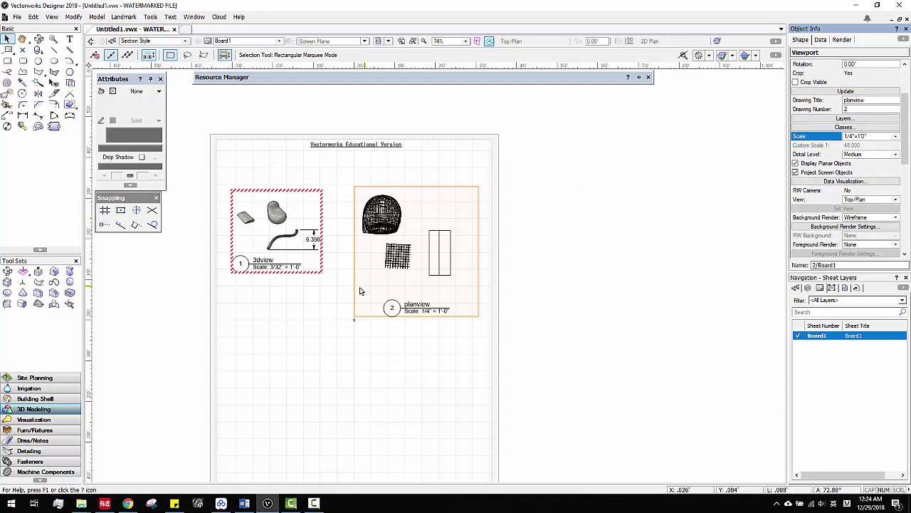
pyautogui.click(325, 299)
pyautogui.click(355, 319)
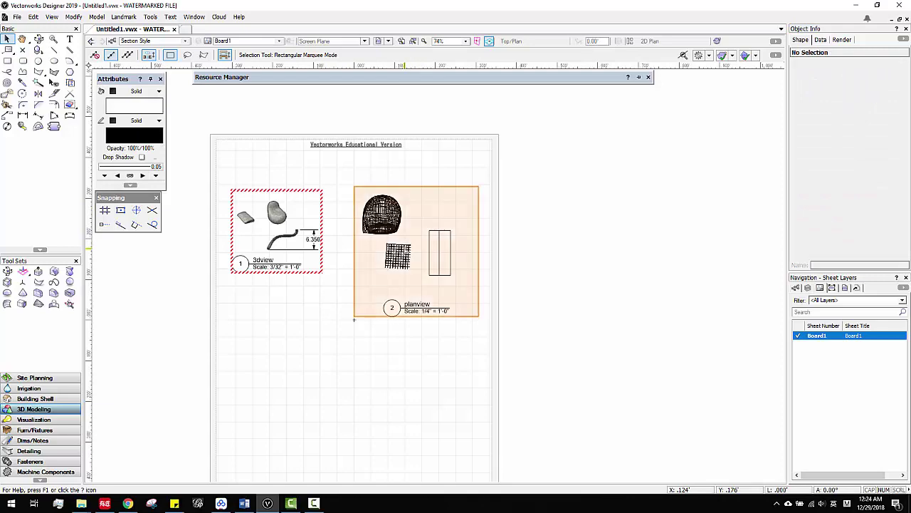
pyautogui.scroll(2, 405, 243)
pyautogui.scroll(-1, 406, 243)
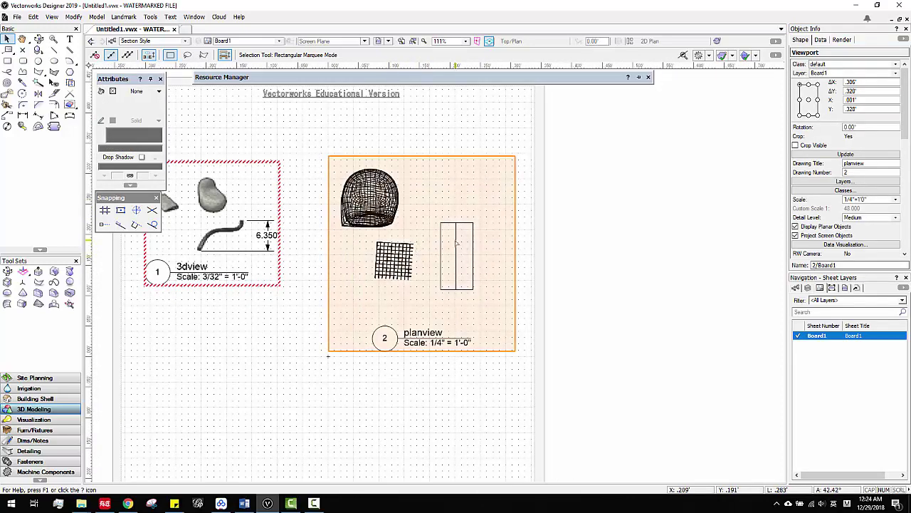
pyautogui.rightClick(430, 227)
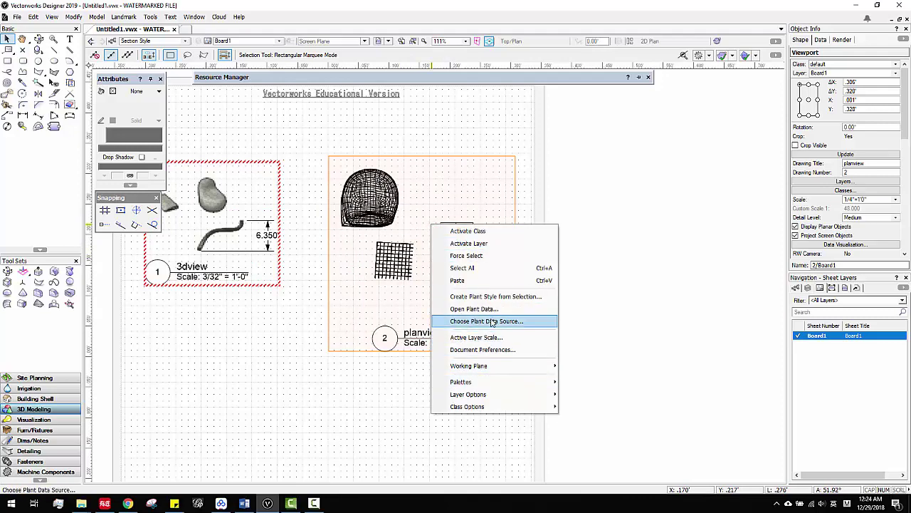
pyautogui.rightClick(402, 248)
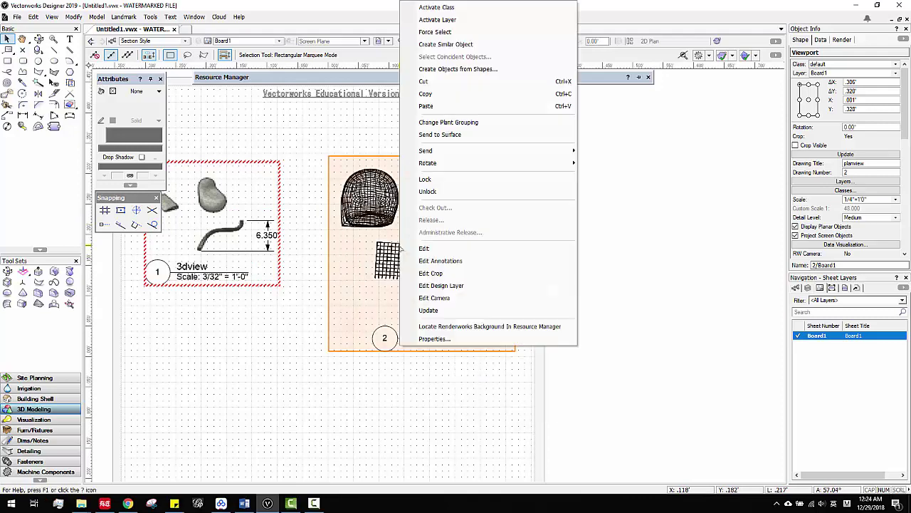
pyautogui.click(431, 274)
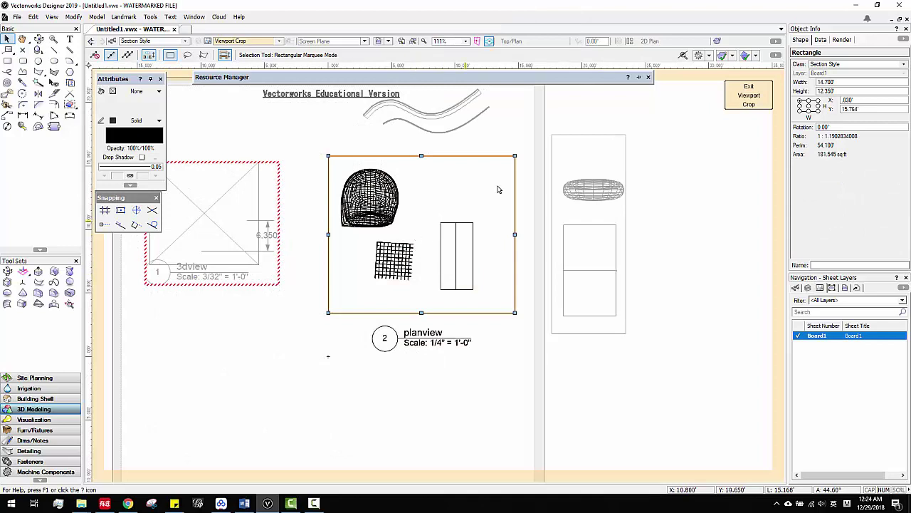
pyautogui.moveTo(514, 155); pyautogui.dragTo(432, 234)
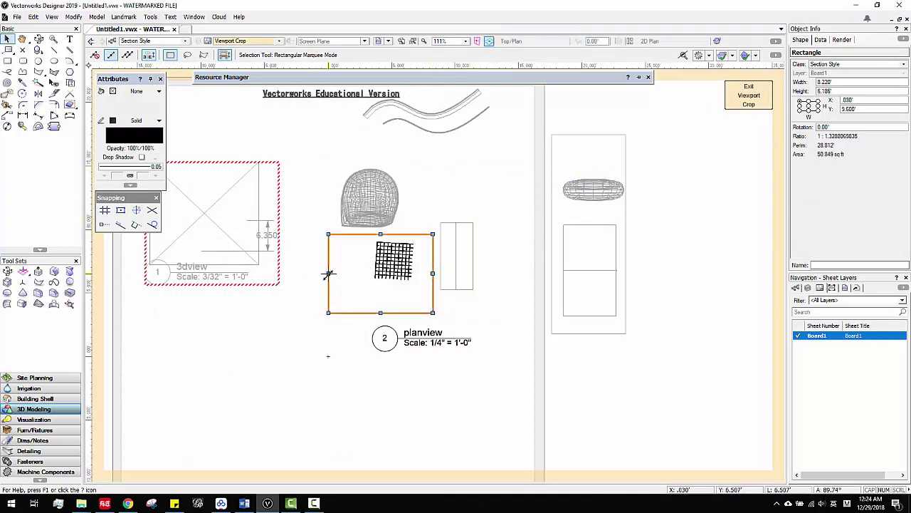
pyautogui.moveTo(328, 274); pyautogui.dragTo(400, 268)
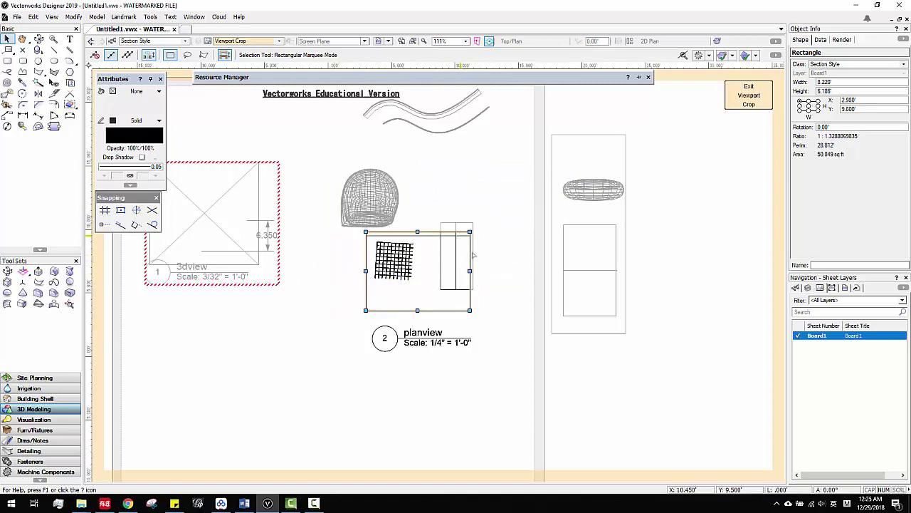
pyautogui.moveTo(469, 270); pyautogui.dragTo(437, 272)
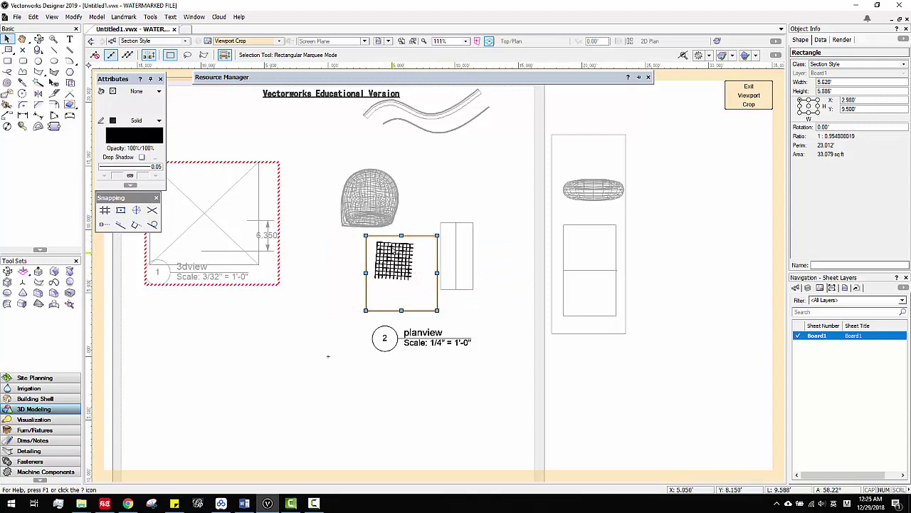
pyautogui.click(746, 103)
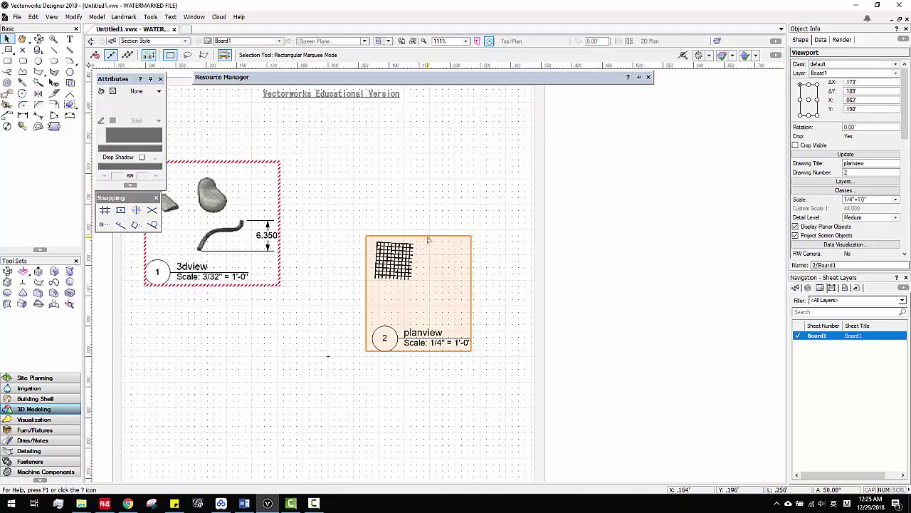
# Move the planview viewport up so it sits level with the 3dview viewport.
pyautogui.moveTo(429, 240); pyautogui.dragTo(406, 171)
pyautogui.scroll(-2, 463, 217)
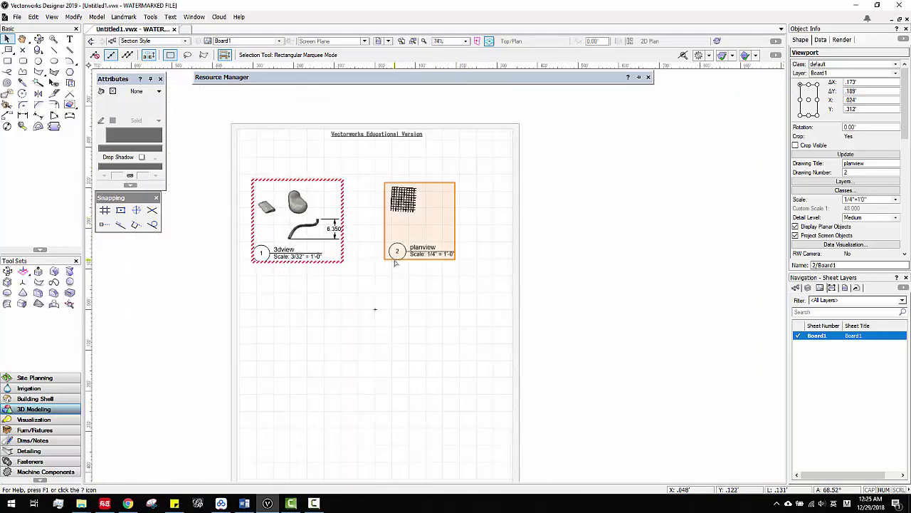
pyautogui.scroll(2, 342, 230)
# Enlarge the planview viewport's crop to about 7.93' by 11.11' so it includes the chair, and exit crop editing.
pyautogui.doubleClick(459, 214)
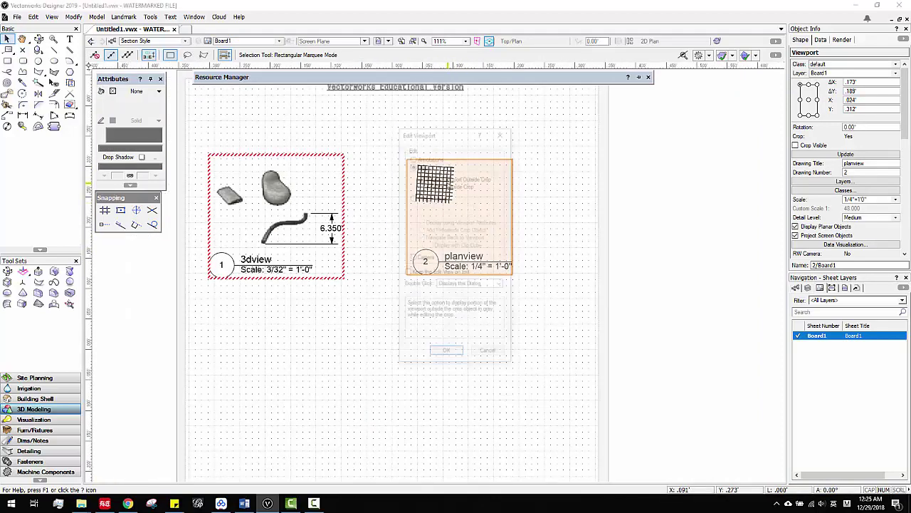
pyautogui.click(487, 351)
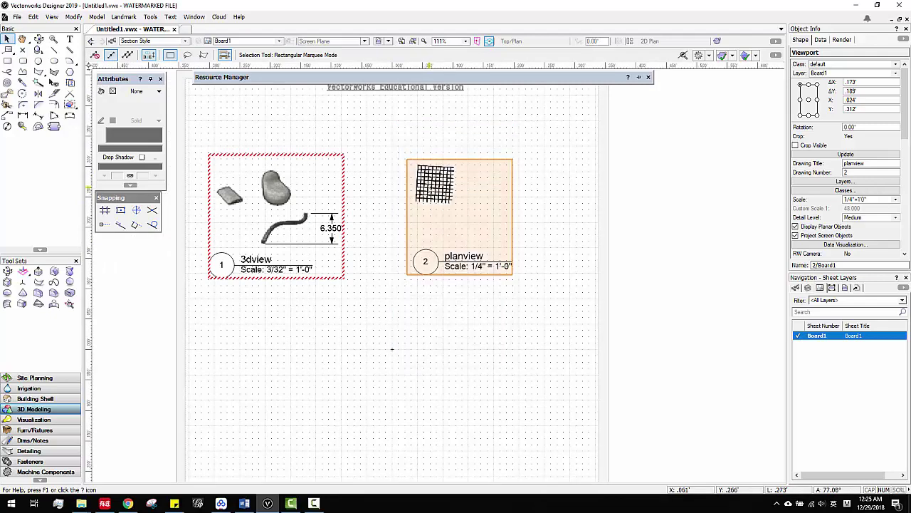
pyautogui.rightClick(430, 188)
pyautogui.click(456, 266)
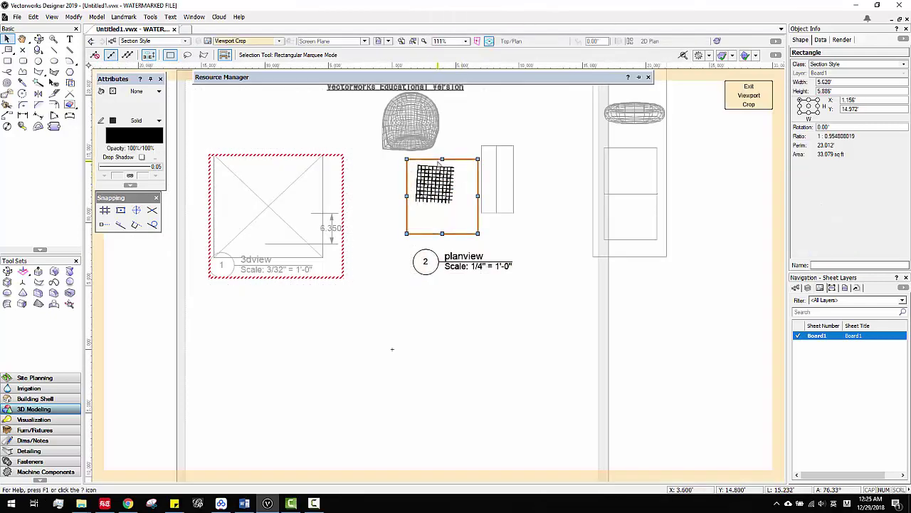
pyautogui.moveTo(442, 157); pyautogui.dragTo(442, 93)
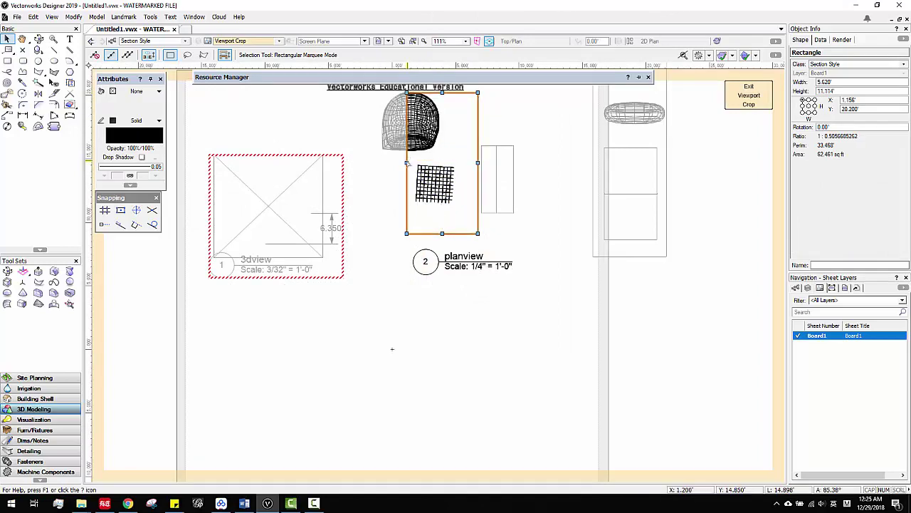
pyautogui.moveTo(406, 163); pyautogui.dragTo(378, 163)
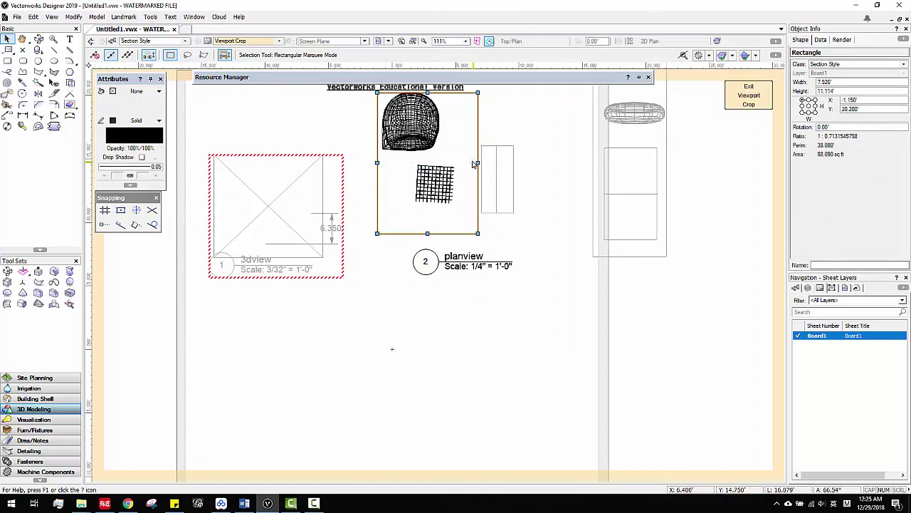
pyautogui.click(749, 96)
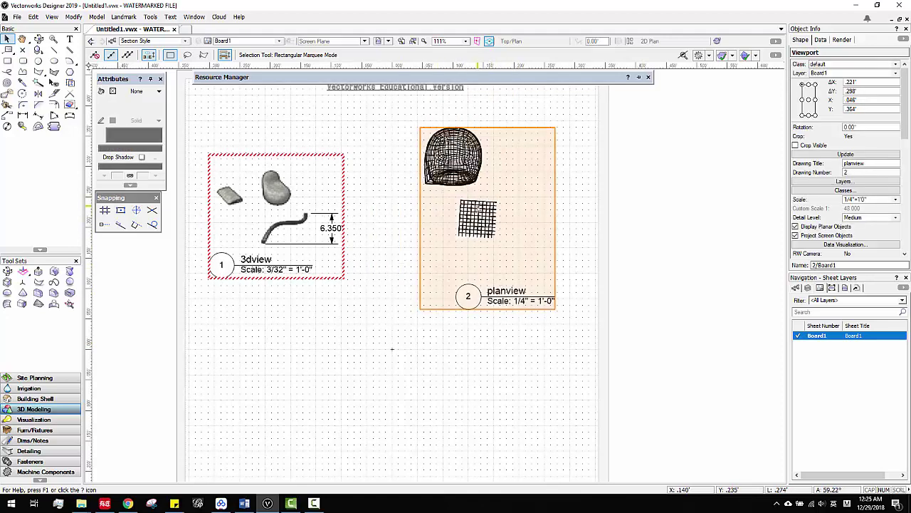
# Switch from the sheet layer to the furniture design layer.
pyautogui.scroll(-1, 373, 235)
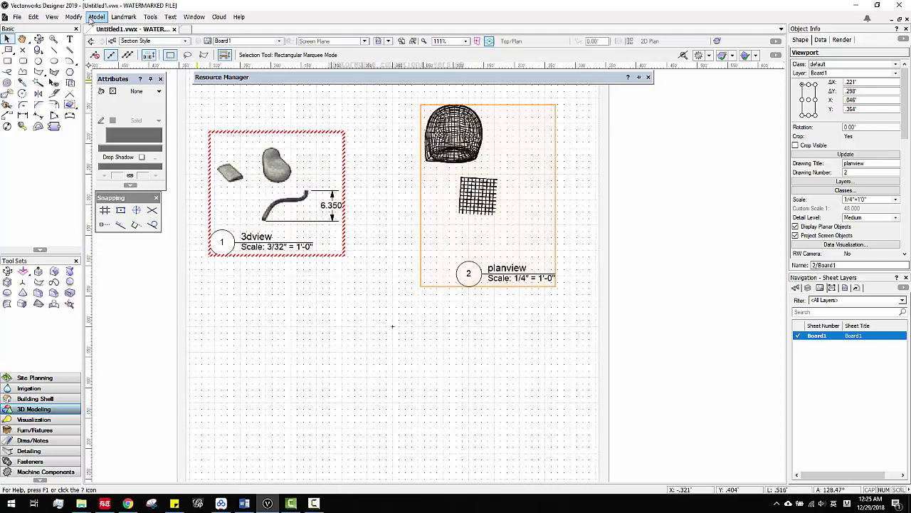
pyautogui.click(255, 41)
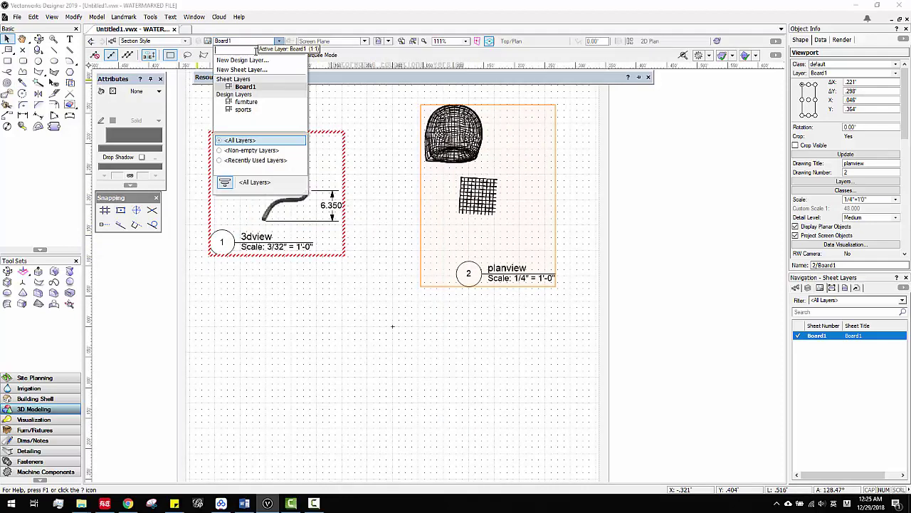
pyautogui.click(258, 109)
pyautogui.scroll(-2, 406, 178)
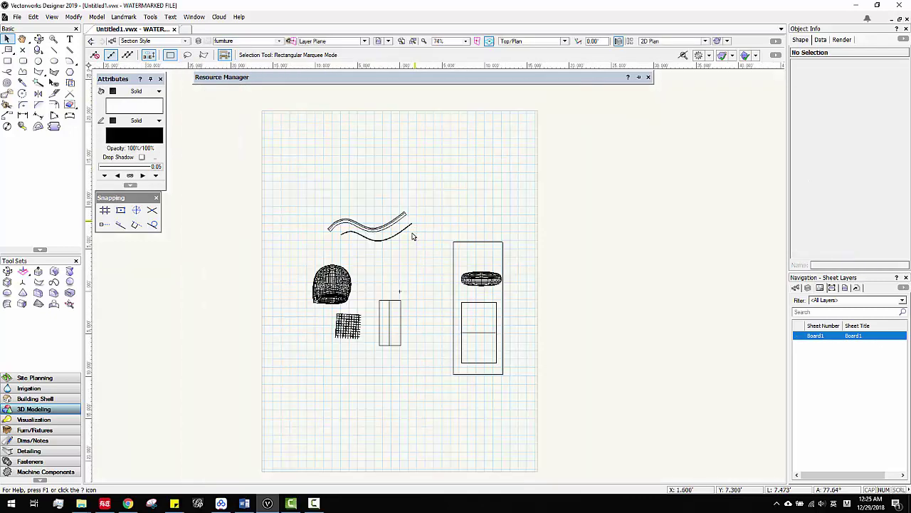
pyautogui.scroll(5, 346, 168)
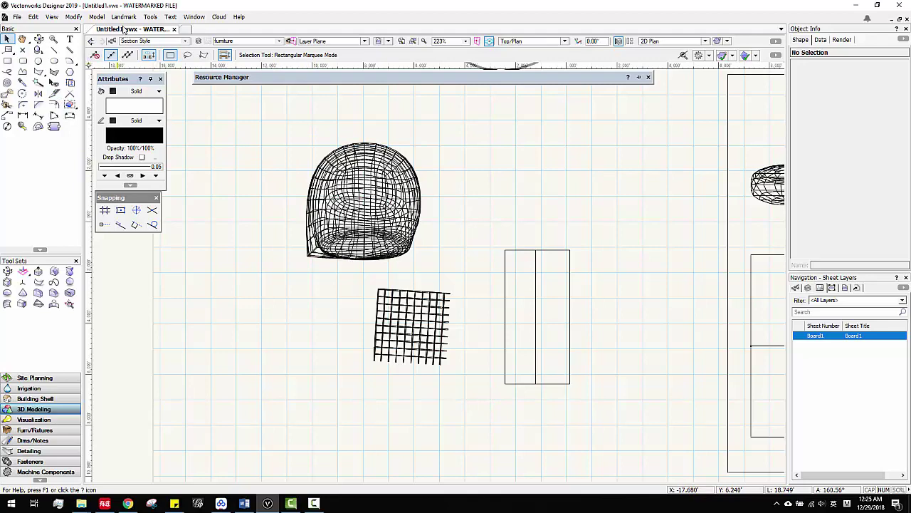
# Create a section viewport on Board1 at 1/4"=1'0", cutting vertically through the chair's middle with a line about 6.7' long, looking left.
pyautogui.click(51, 17)
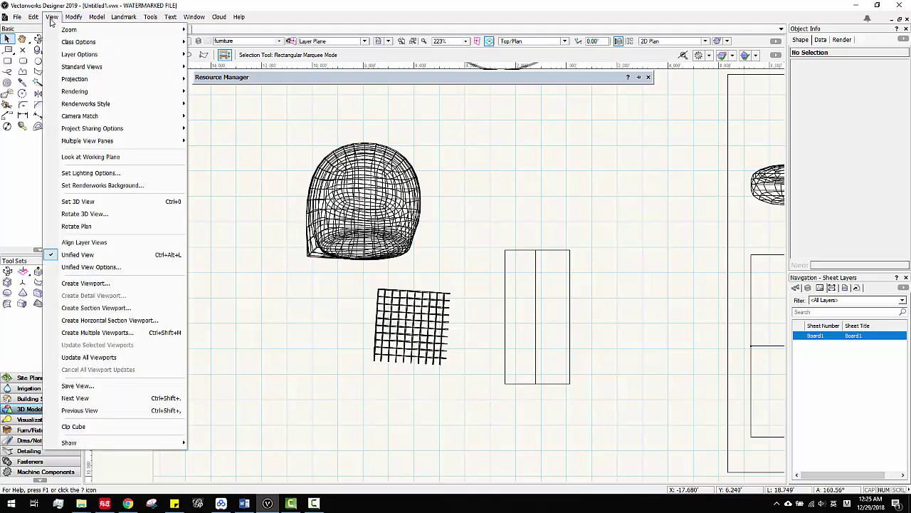
pyautogui.click(110, 310)
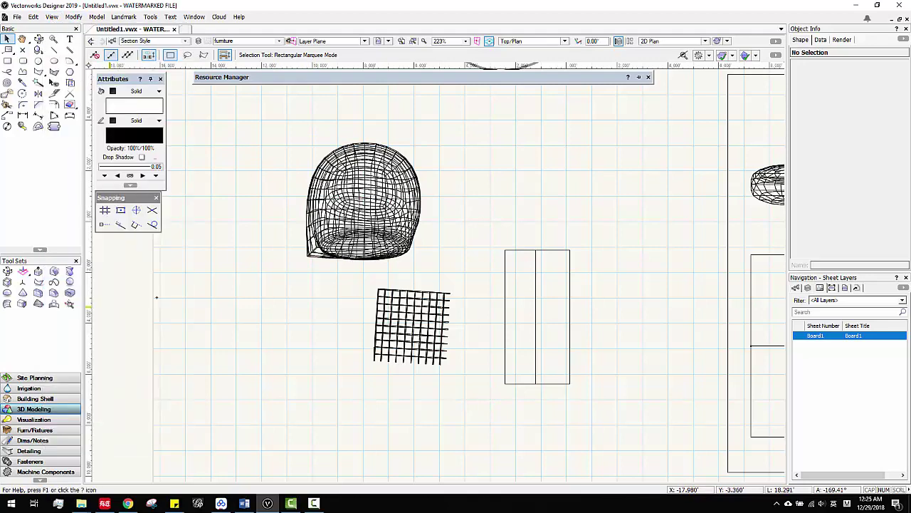
pyautogui.click(363, 114)
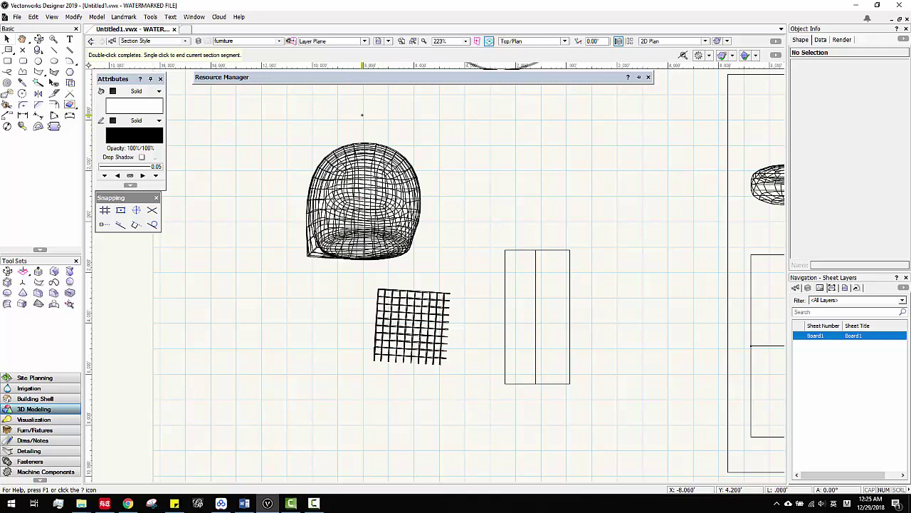
pyautogui.doubleClick(362, 286)
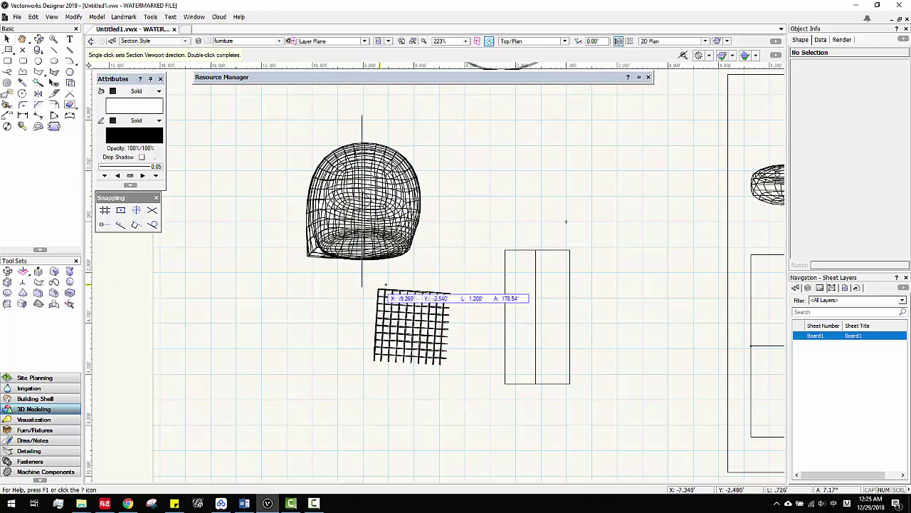
pyautogui.click(328, 285)
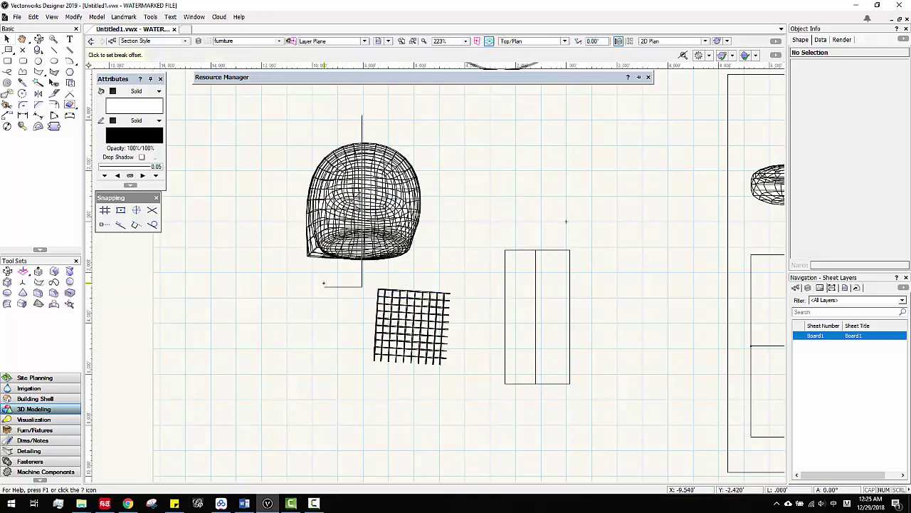
pyautogui.click(282, 285)
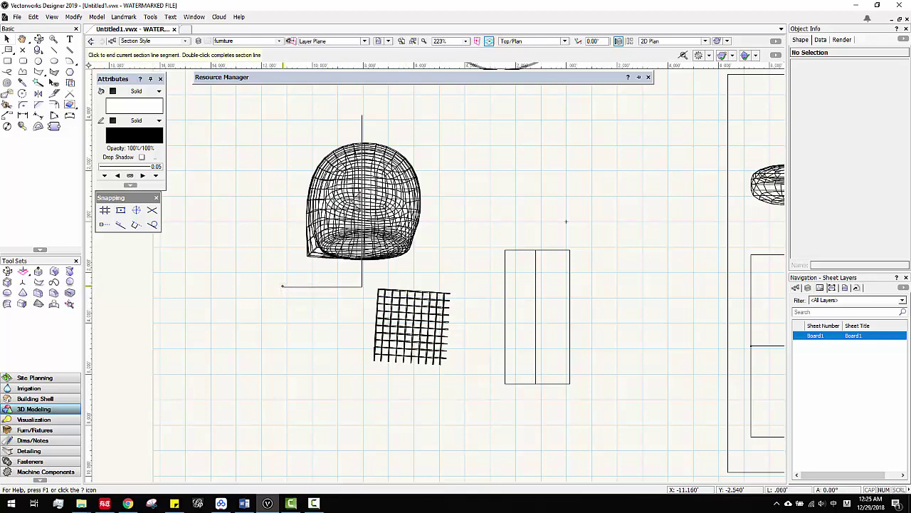
pyautogui.doubleClick(282, 285)
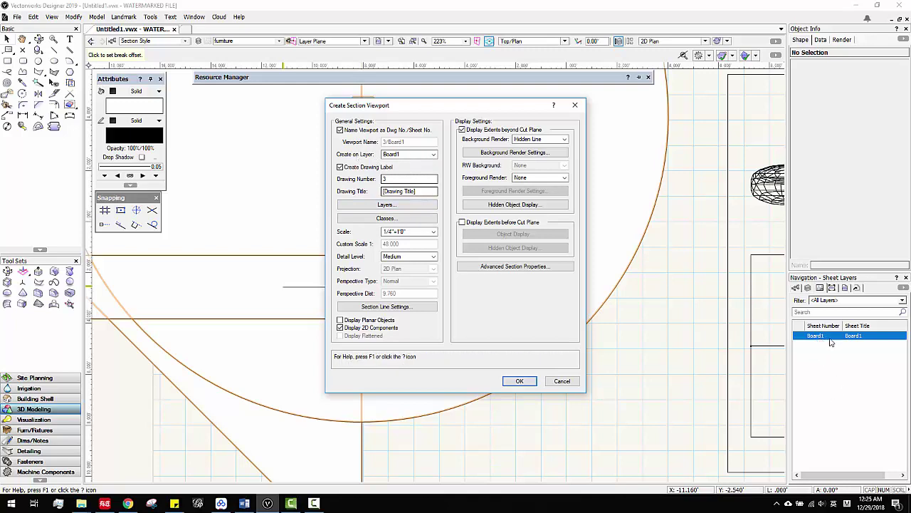
pyautogui.click(520, 381)
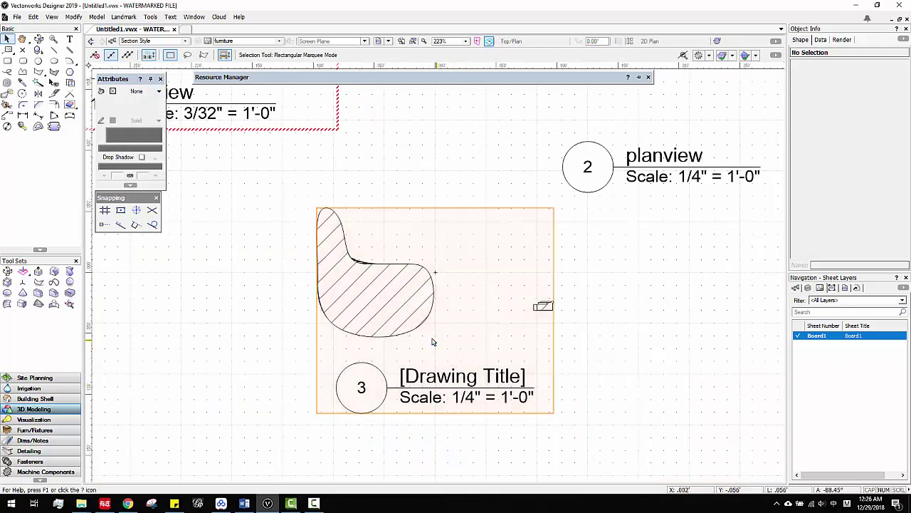
# Try displaying the section viewport's extents before the cut plane, turn that back off, and turn off its extents beyond the cut plane.
pyautogui.scroll(-4, 434, 335)
pyautogui.scroll(5, 442, 324)
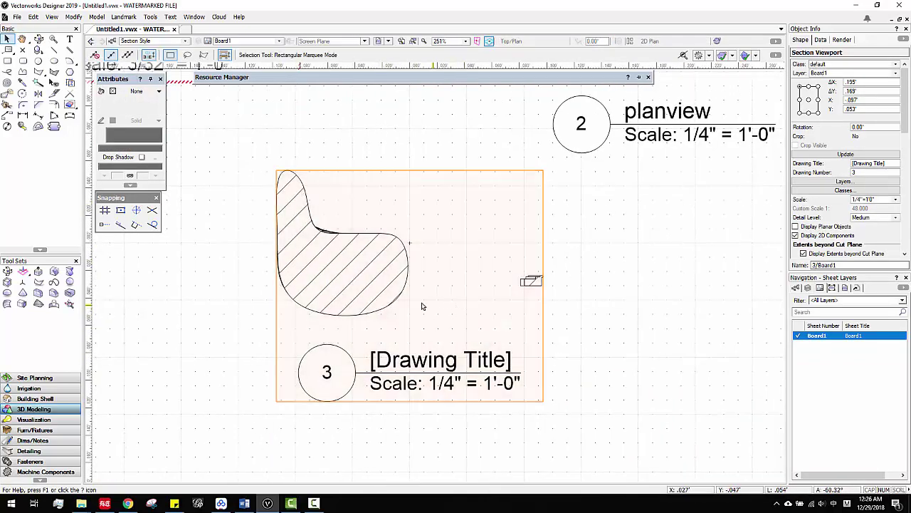
pyautogui.scroll(2, 448, 285)
pyautogui.scroll(-4, 448, 285)
pyautogui.scroll(2, 518, 277)
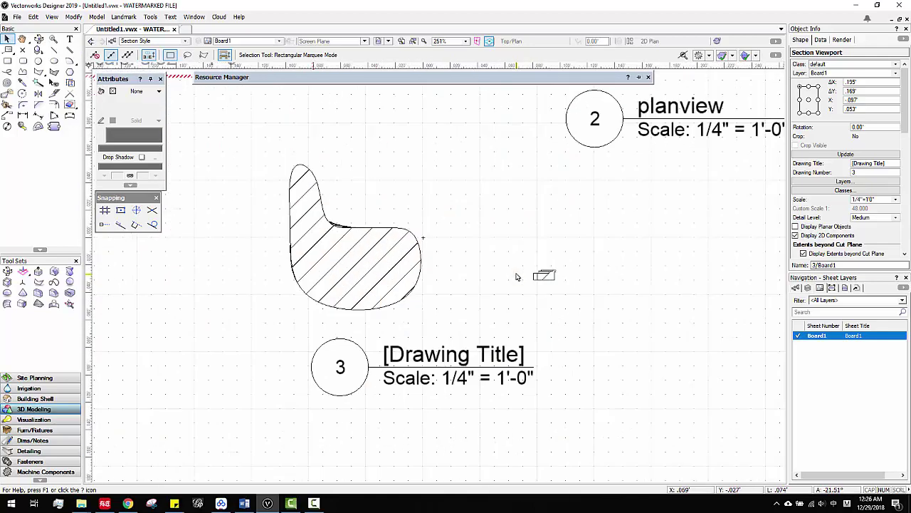
pyautogui.scroll(-5, 847, 223)
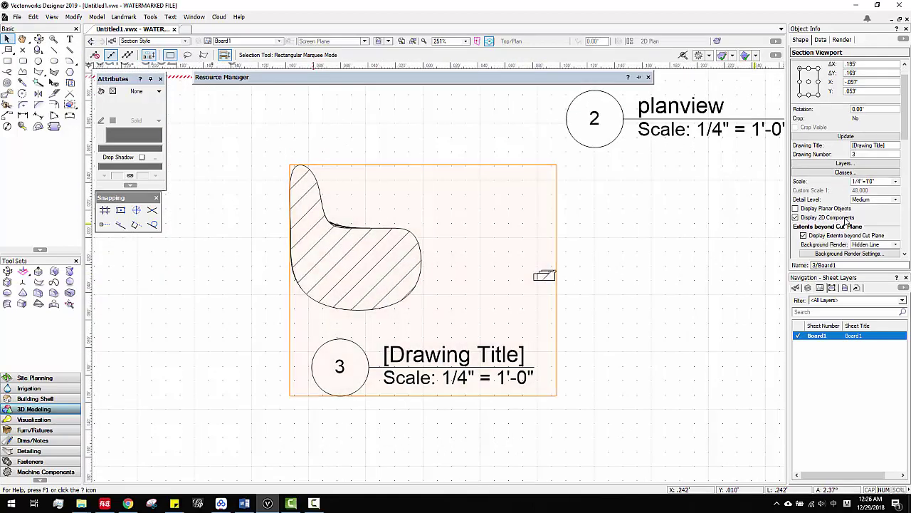
pyautogui.scroll(-2, 847, 223)
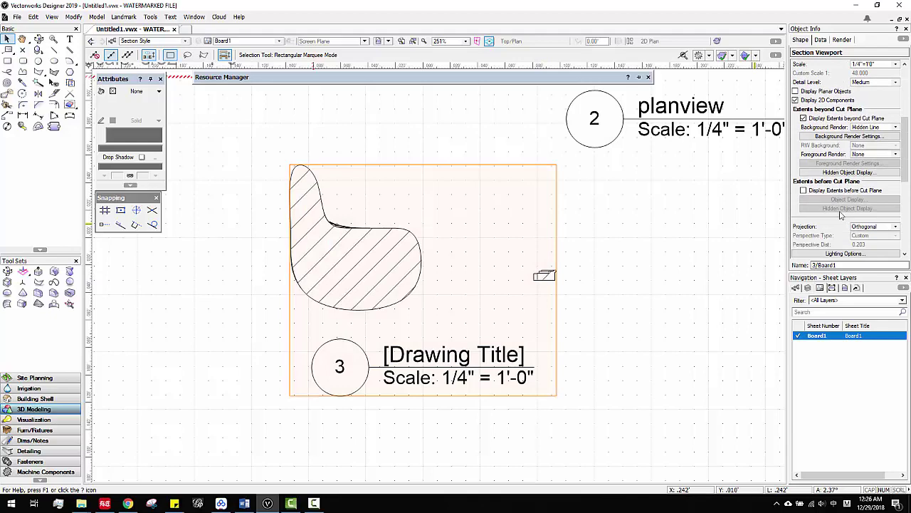
pyautogui.scroll(-1, 839, 213)
pyautogui.click(803, 164)
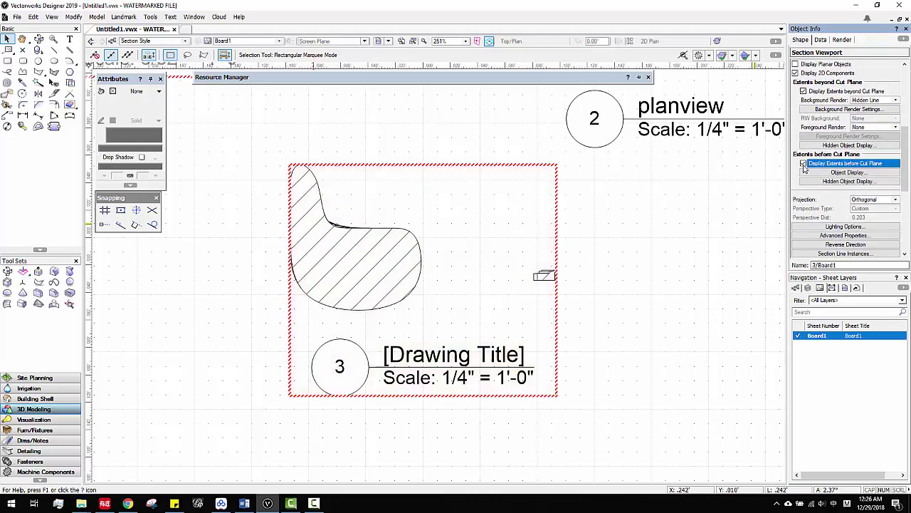
pyautogui.scroll(2, 817, 190)
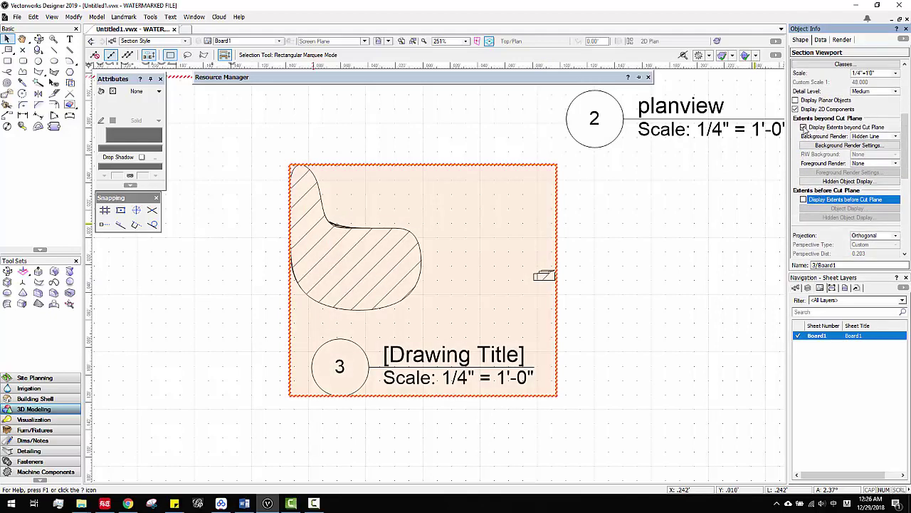
pyautogui.click(804, 128)
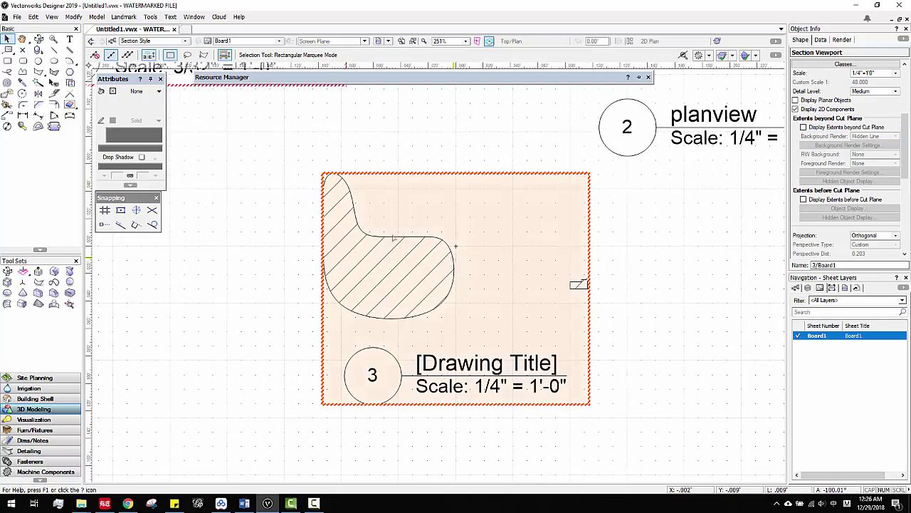
# Crop the section viewport with a rectangle about 7.36' by 6.4' around the chair's section, and exit crop editing.
pyautogui.rightClick(484, 262)
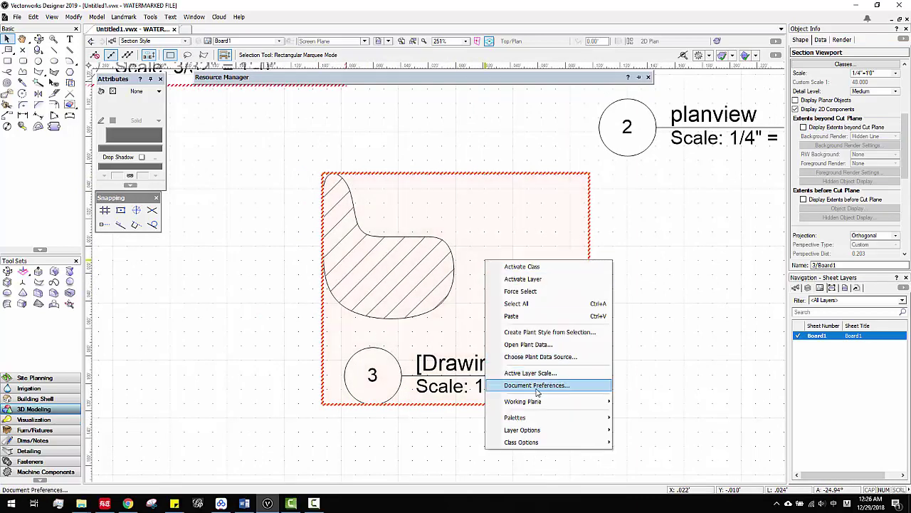
pyautogui.rightClick(442, 267)
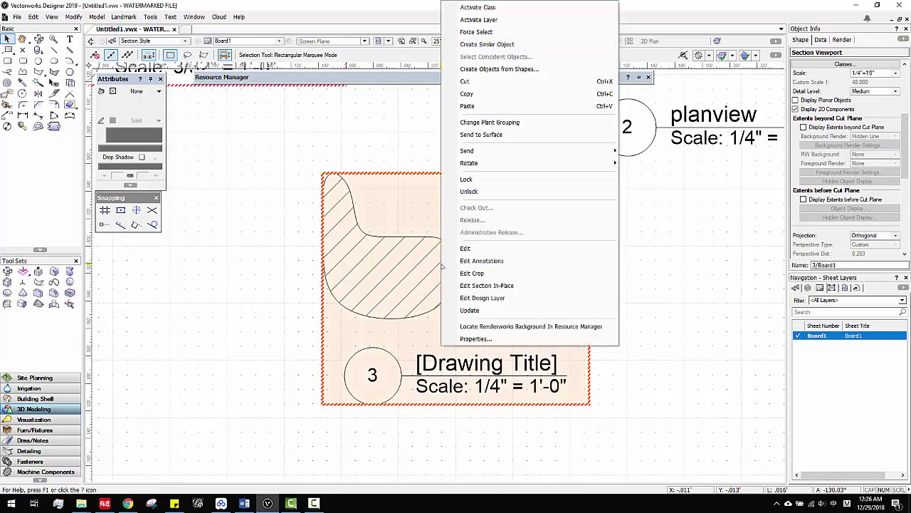
pyautogui.click(476, 273)
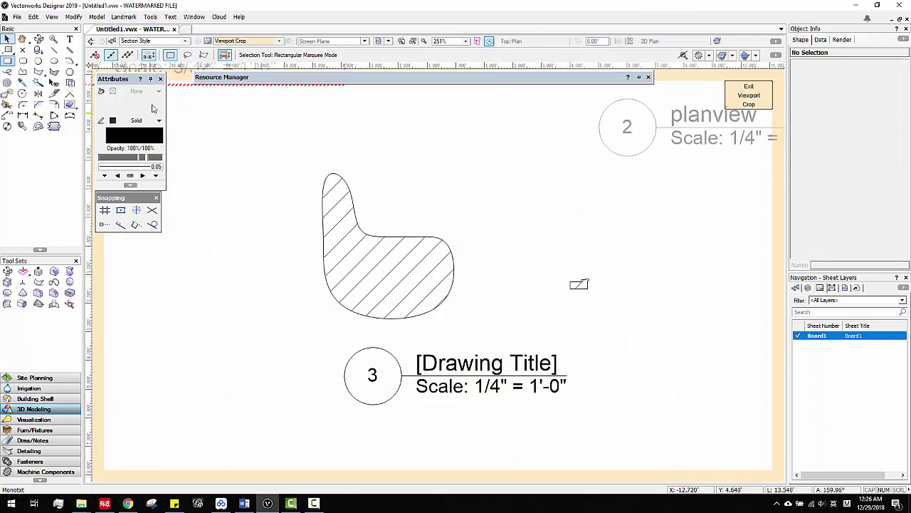
pyautogui.press('4')
pyautogui.moveTo(289, 150)
pyautogui.mouseDown()
pyautogui.moveTo(499, 349)
pyautogui.moveTo(499, 331)
pyautogui.moveTo(590, 404)
pyautogui.mouseUp()
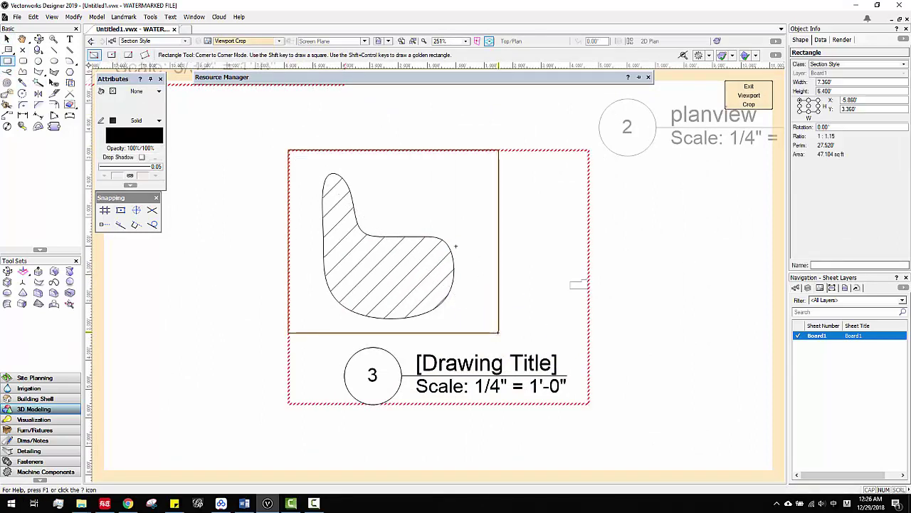
pyautogui.click(747, 100)
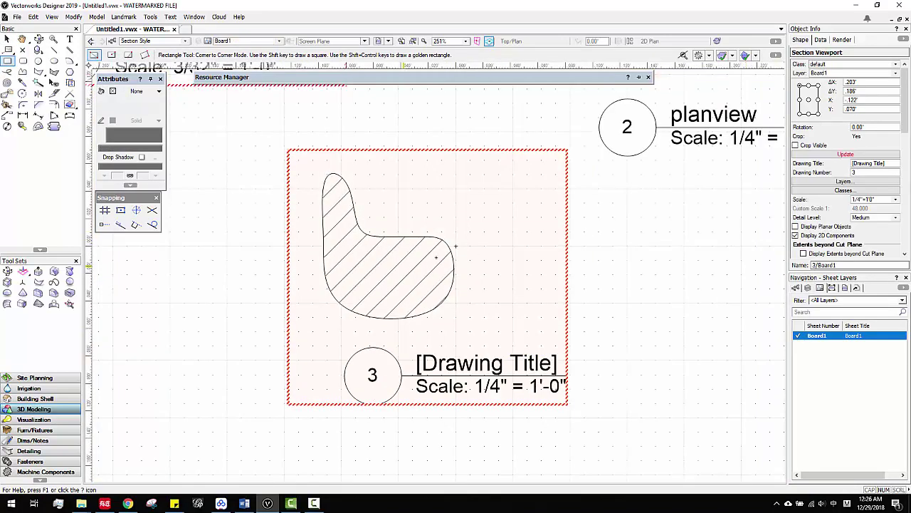
# Return to the Selection tool and update the cropped section viewport.
pyautogui.click(7, 38)
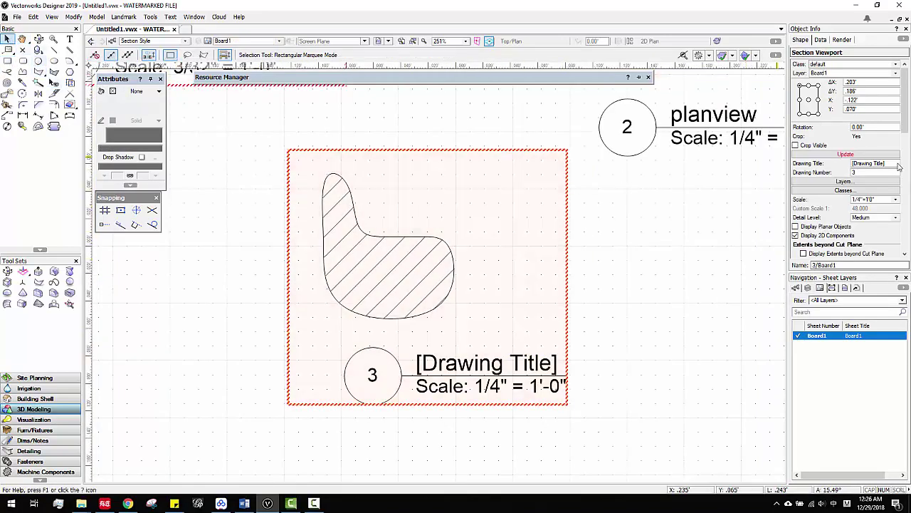
pyautogui.click(846, 154)
pyautogui.scroll(-2, 448, 289)
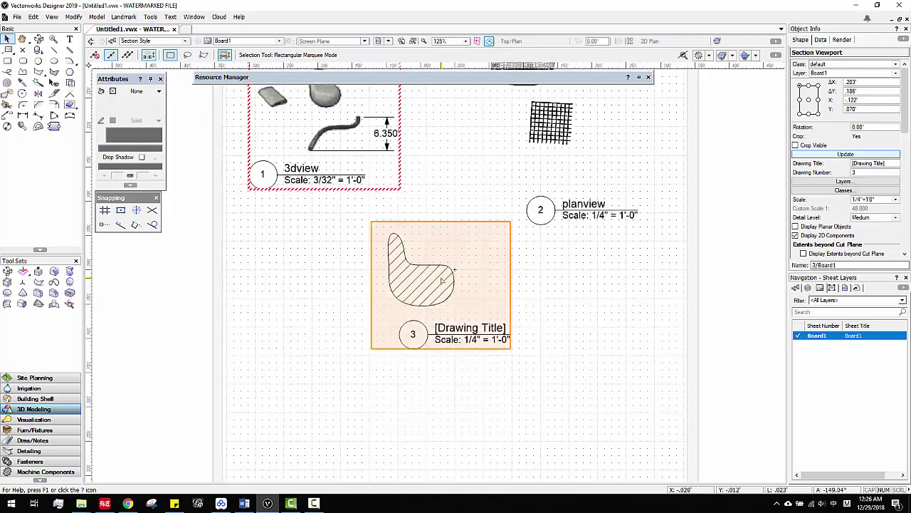
pyautogui.scroll(1, 443, 280)
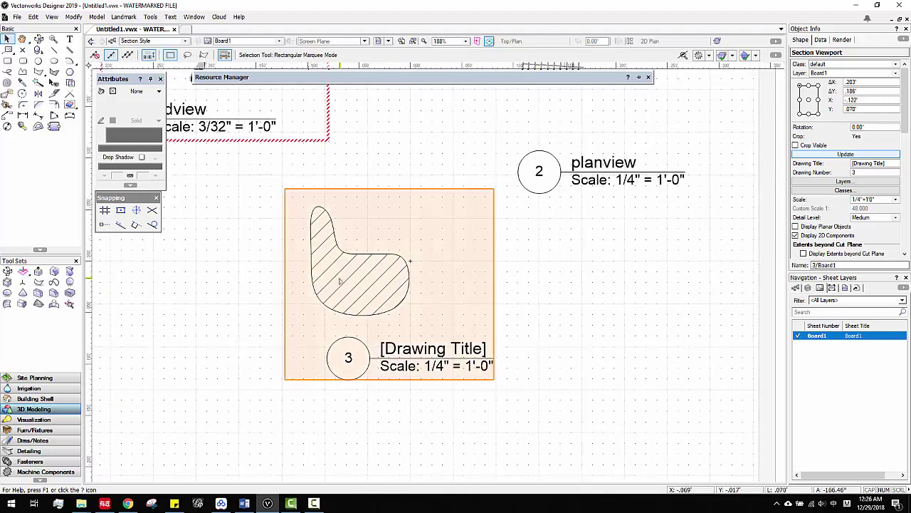
pyautogui.scroll(1, 340, 280)
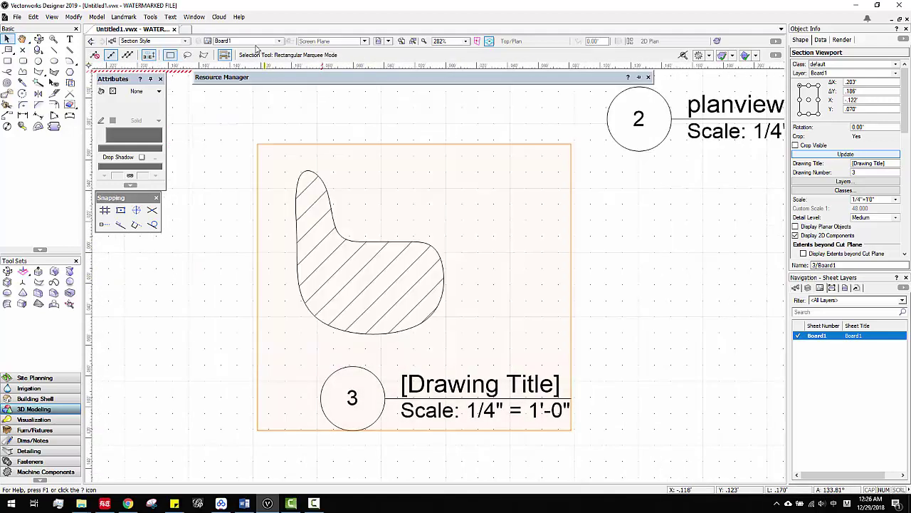
# On the furniture design layer, set the marker size of the chair's section line to .03'.
pyautogui.click(256, 41)
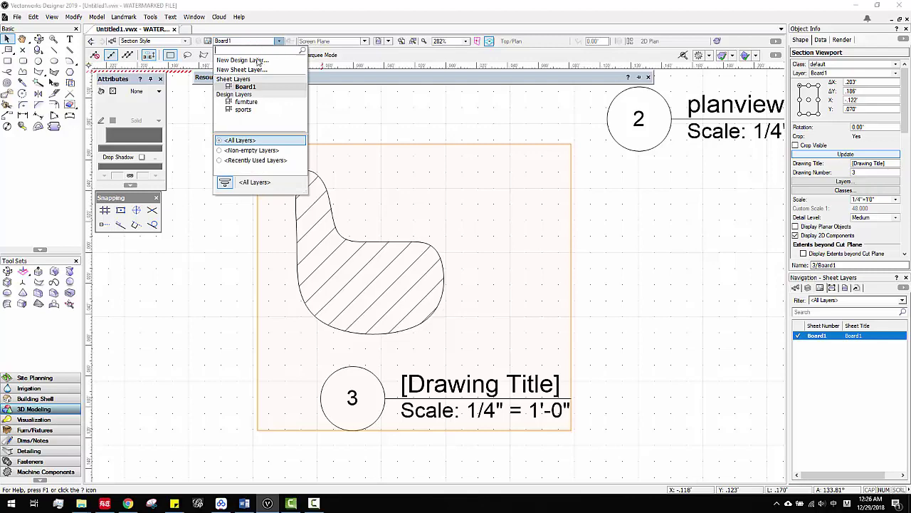
pyautogui.click(247, 103)
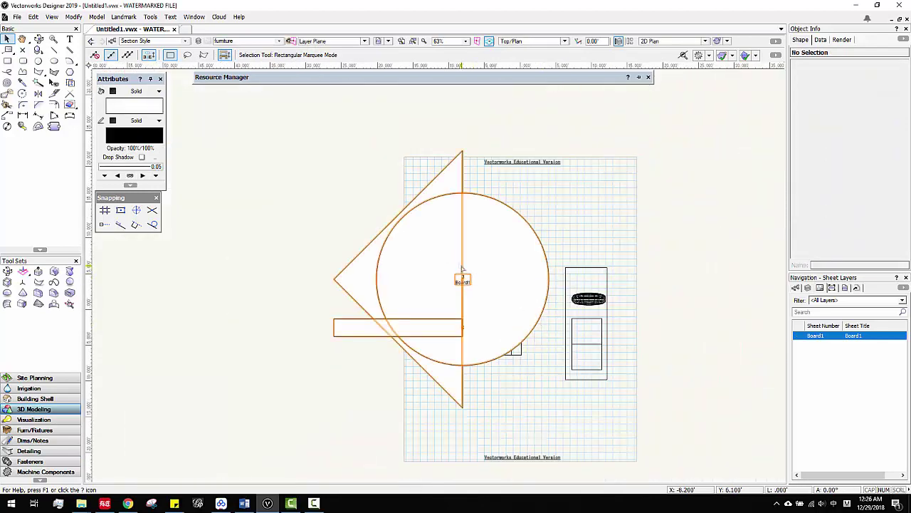
pyautogui.click(462, 270)
pyautogui.scroll(2, 462, 270)
pyautogui.click(845, 137)
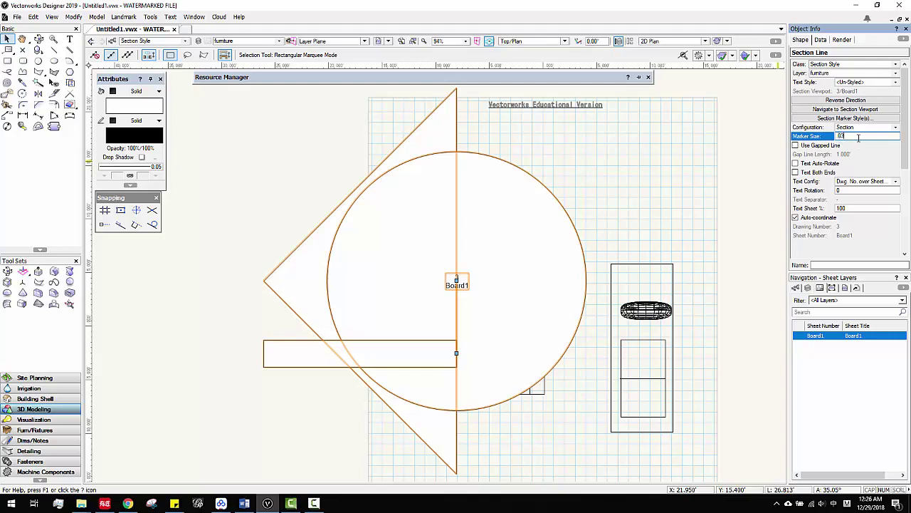
pyautogui.press('Return')
pyautogui.scroll(2, 567, 258)
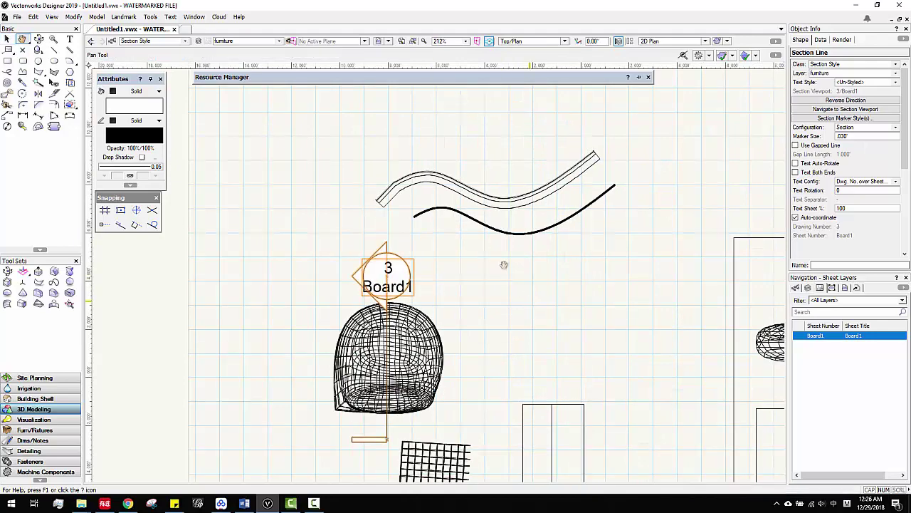
pyautogui.scroll(-3, 486, 289)
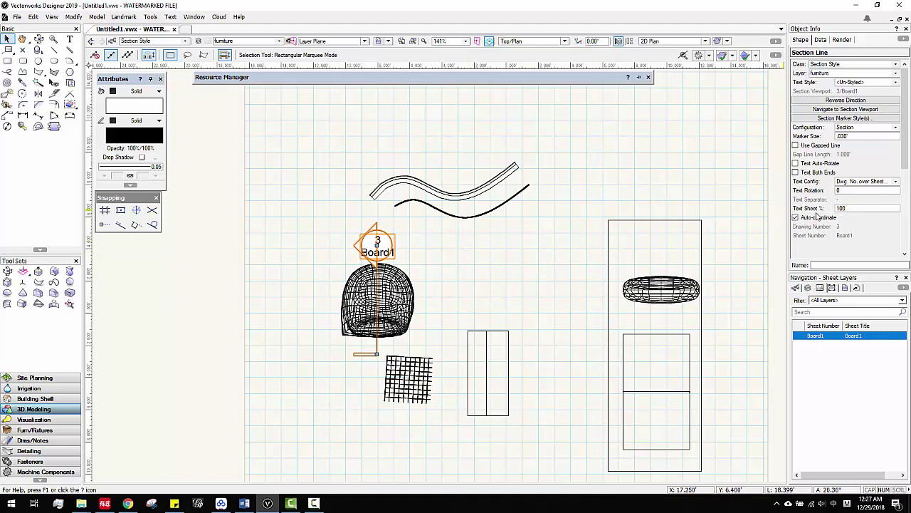
# Switch back to the Board1 sheet layer with the chair's section viewport.
pyautogui.click(246, 41)
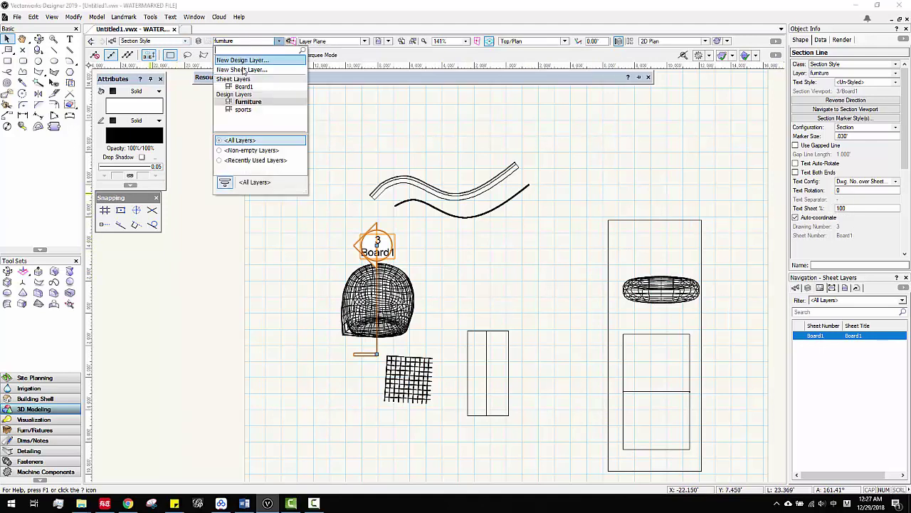
pyautogui.click(246, 86)
pyautogui.scroll(3, 427, 234)
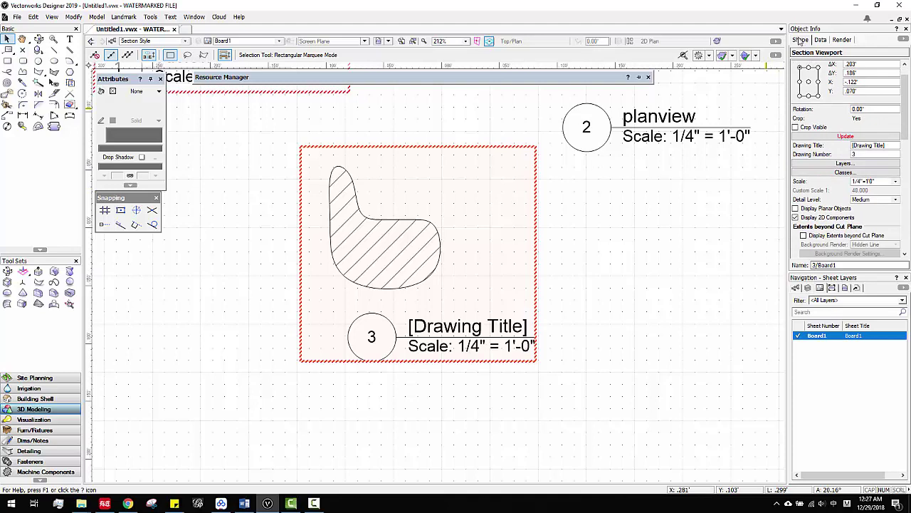
# Edit the Section Style class so that its fill is solid black.
pyautogui.click(797, 287)
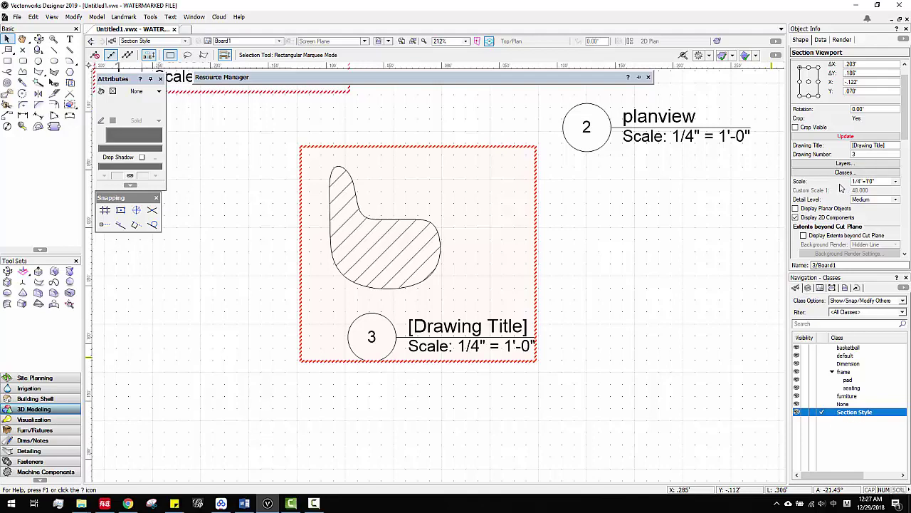
pyautogui.scroll(-8, 841, 187)
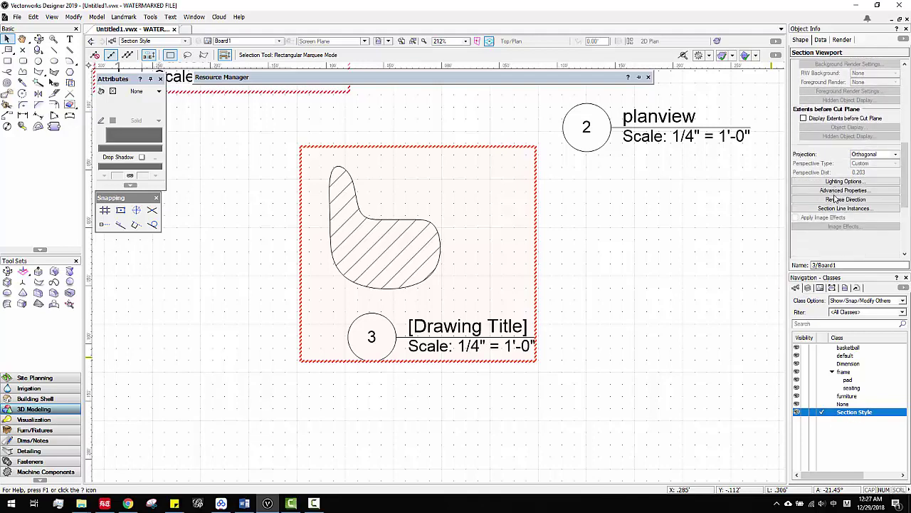
pyautogui.rightClick(842, 414)
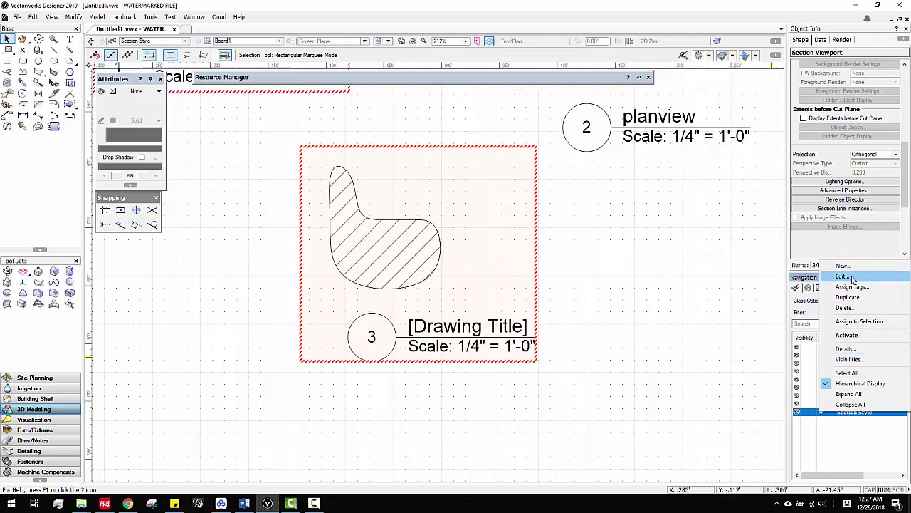
pyautogui.press('Escape')
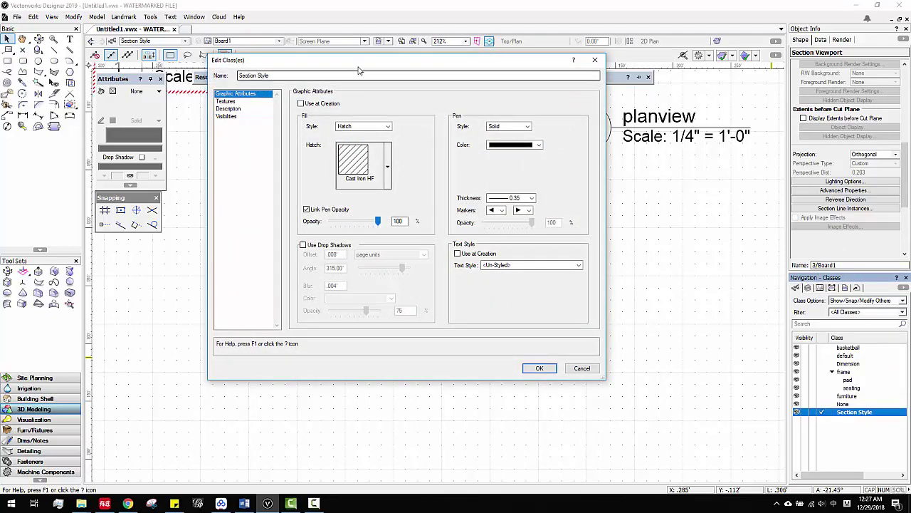
pyautogui.moveTo(347, 67); pyautogui.dragTo(718, 56)
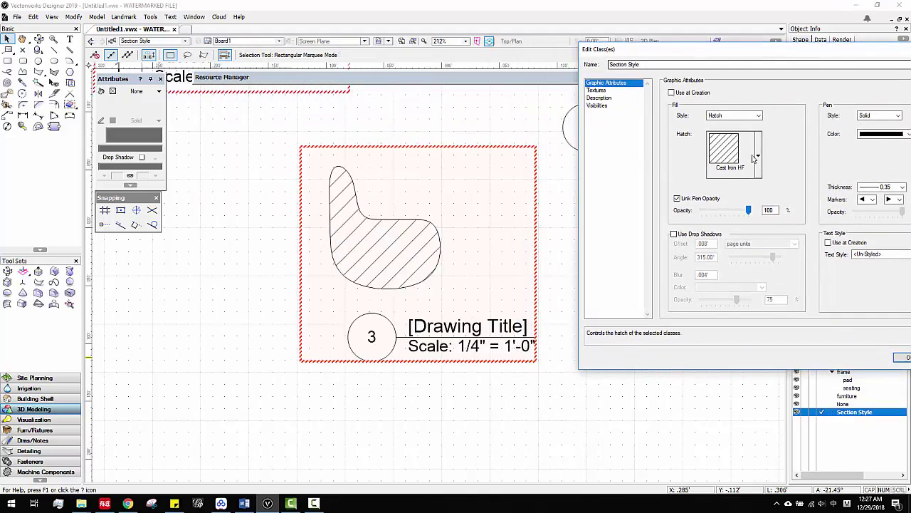
pyautogui.click(733, 115)
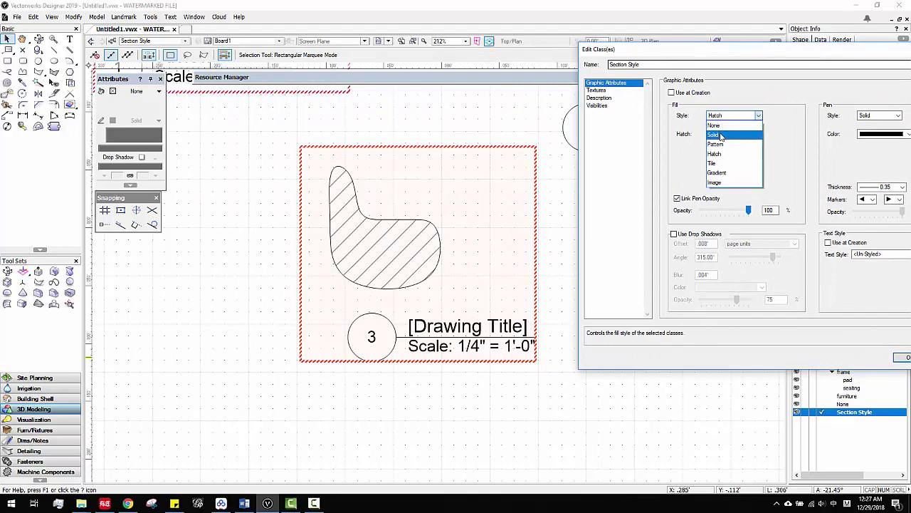
pyautogui.click(737, 128)
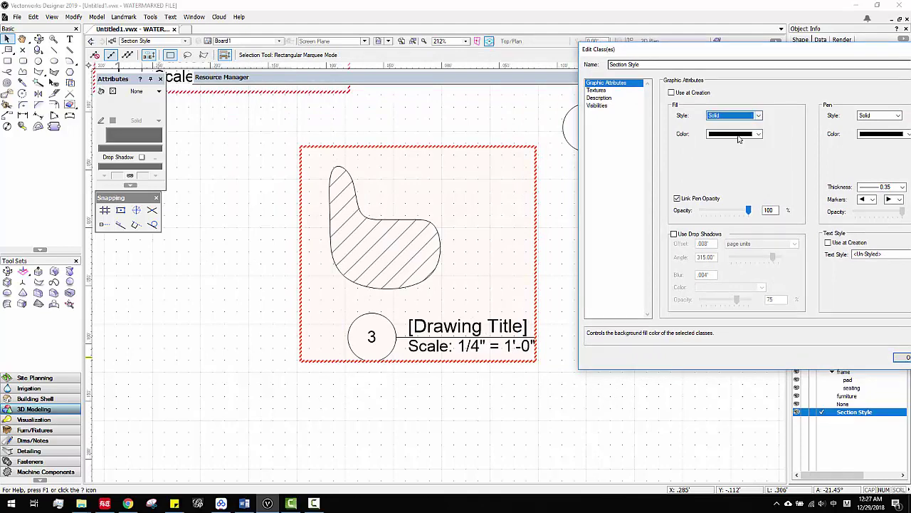
pyautogui.click(900, 358)
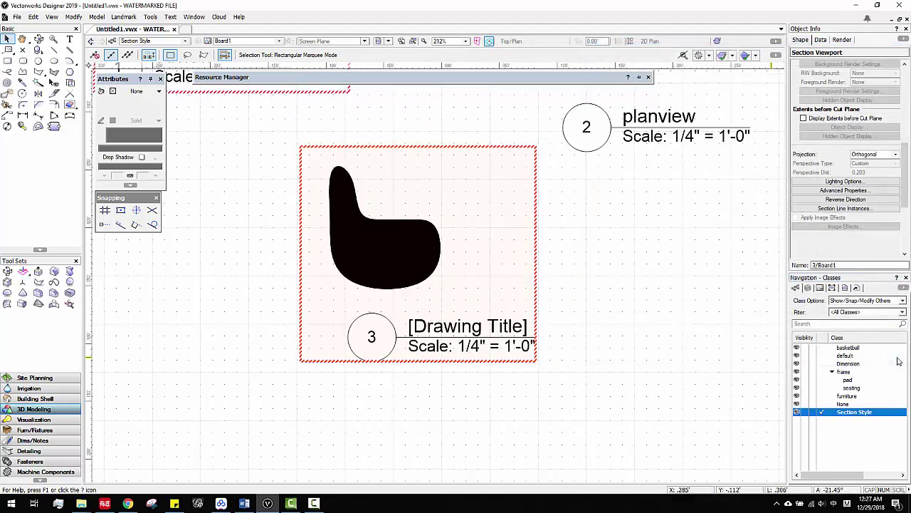
# Edit the Section Style class to use a hatch fill with the Brass/Cu/Bronze HF hatch from the ANSI library.
pyautogui.rightClick(846, 418)
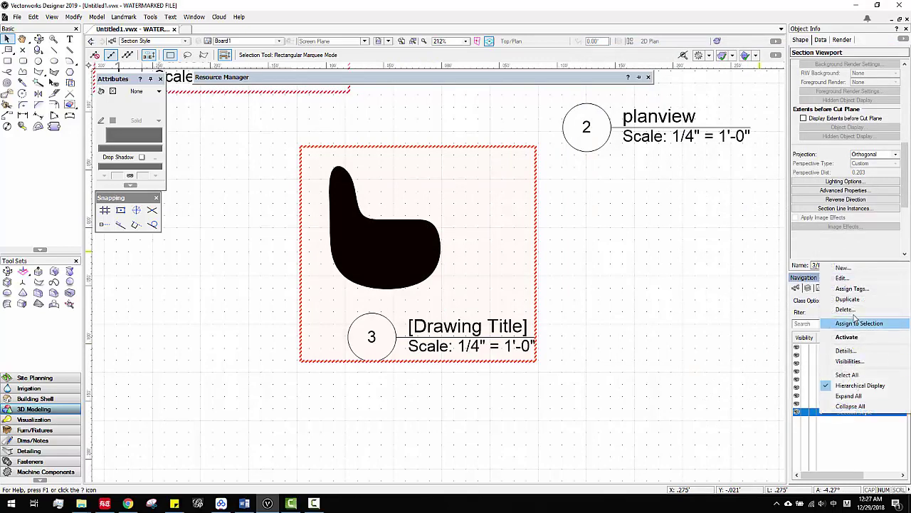
pyautogui.click(826, 280)
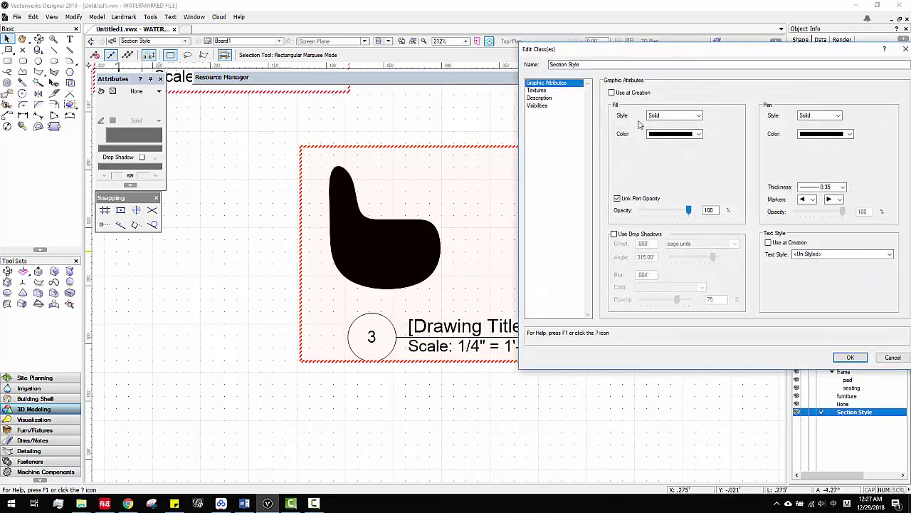
pyautogui.click(674, 115)
pyautogui.click(680, 143)
pyautogui.click(673, 115)
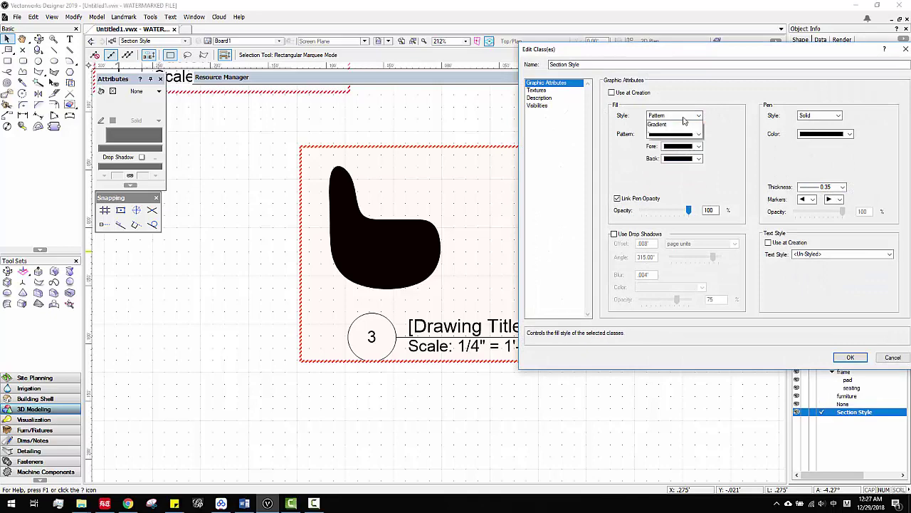
pyautogui.click(673, 155)
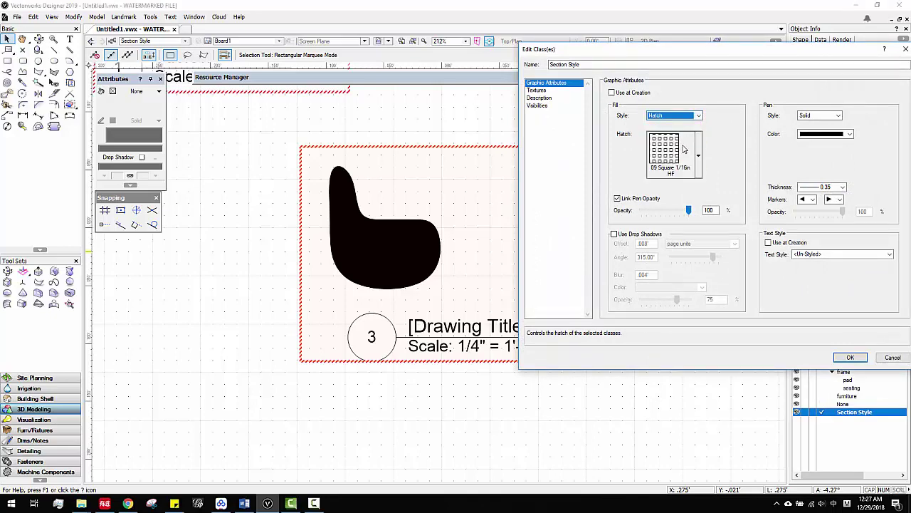
pyautogui.click(698, 155)
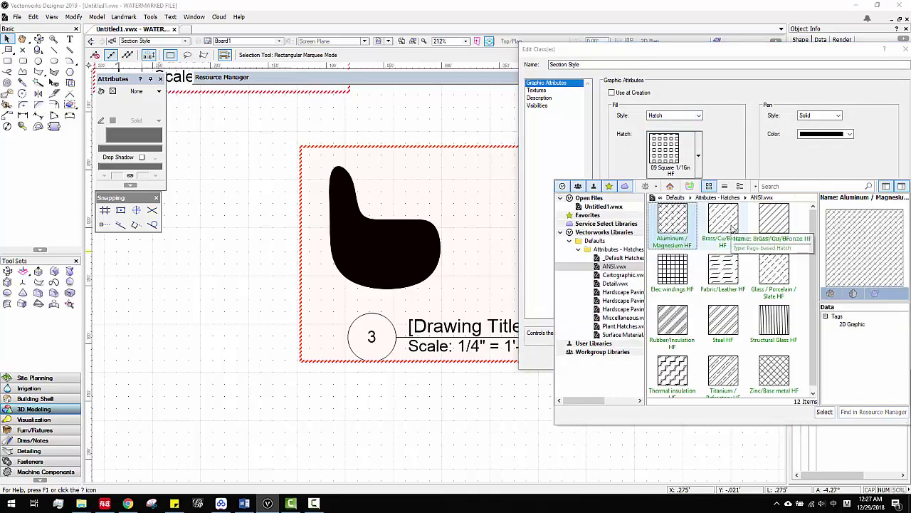
pyautogui.click(730, 225)
pyautogui.click(823, 411)
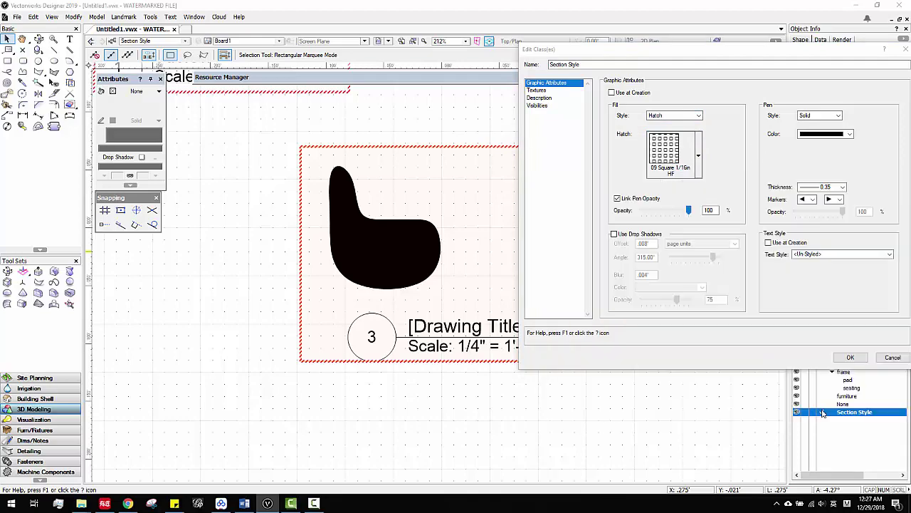
pyautogui.click(846, 360)
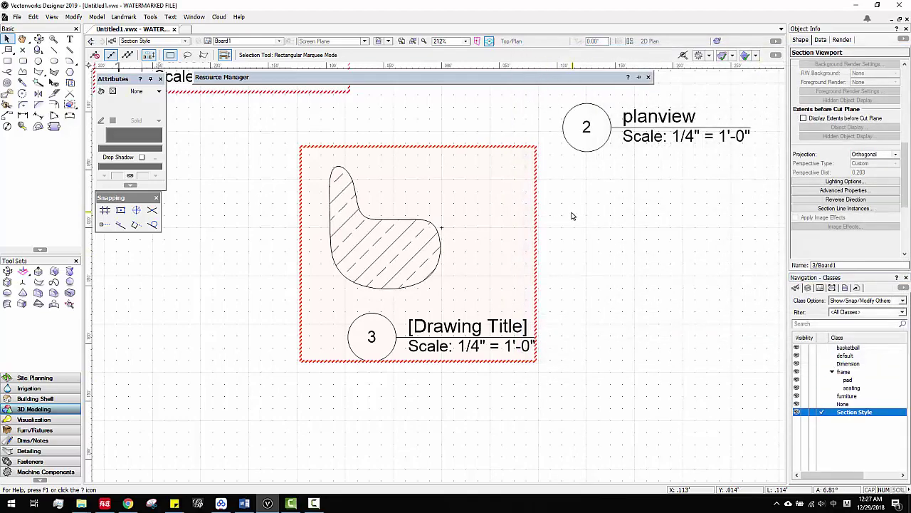
# Update all viewports on the Board1 sheet layer.
pyautogui.scroll(-4, 576, 224)
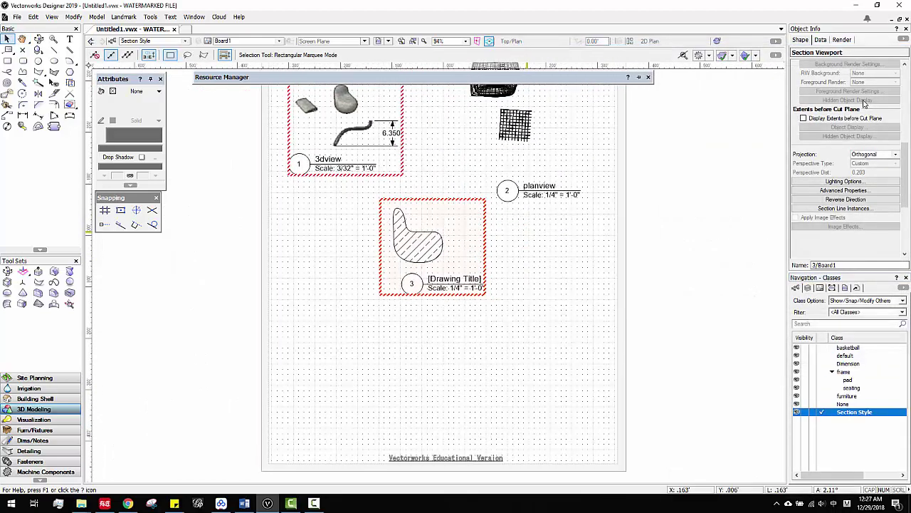
pyautogui.click(51, 17)
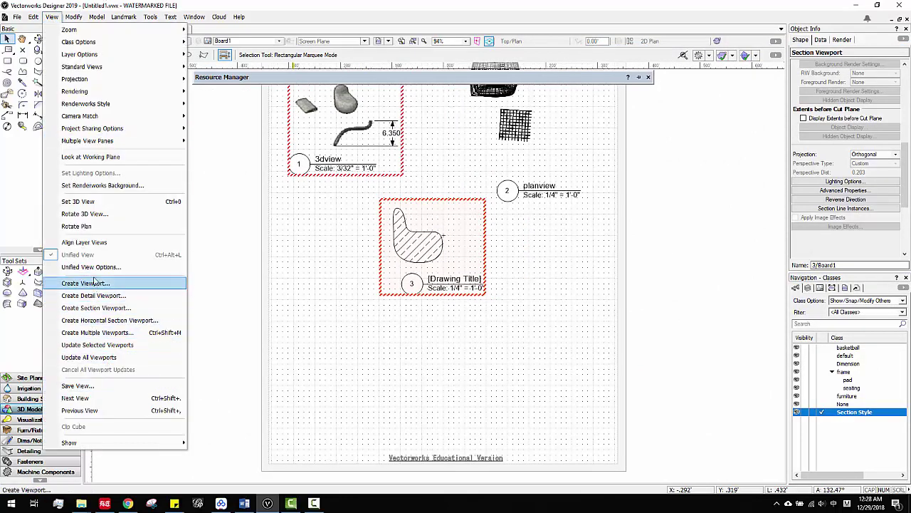
pyautogui.click(97, 357)
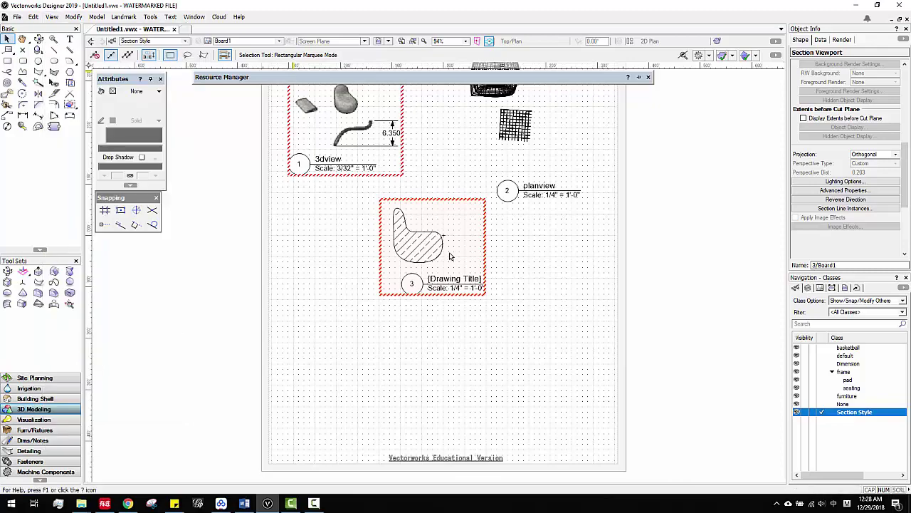
pyautogui.scroll(2, 514, 238)
pyautogui.scroll(-3, 560, 240)
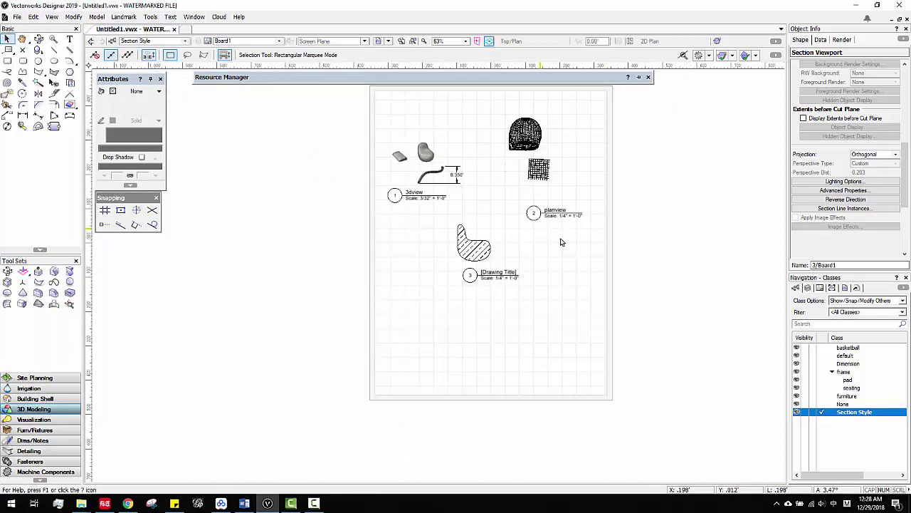
# In the section viewport's annotations, turn on object snapping, add a vertical linear dimension for the chair section's full height, and exit annotation editing.
pyautogui.scroll(4, 425, 278)
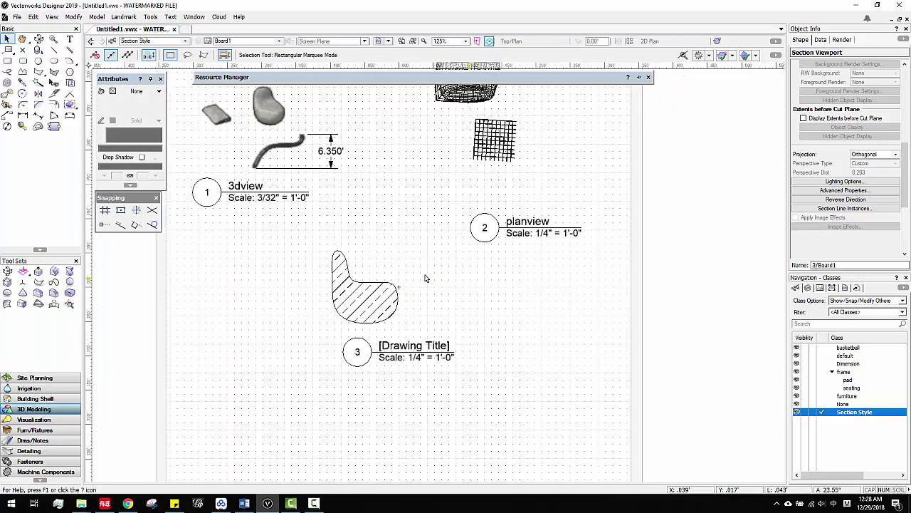
pyautogui.rightClick(391, 311)
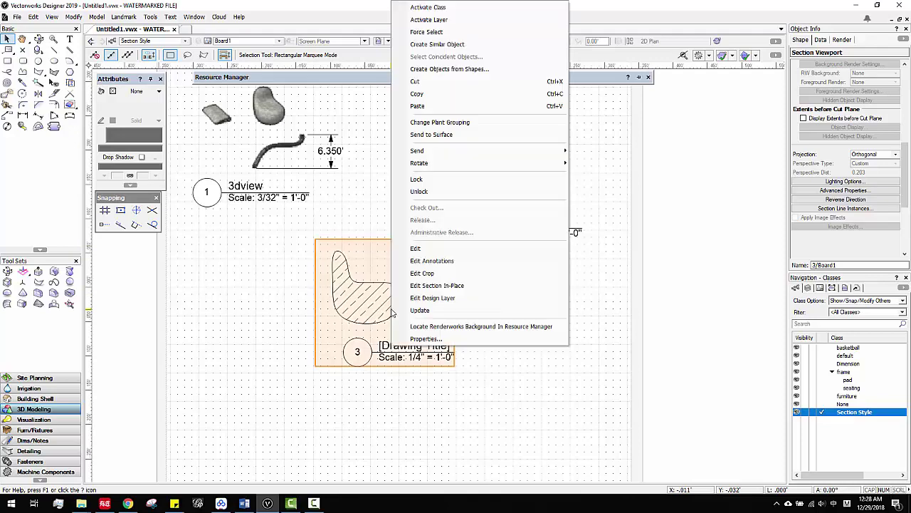
pyautogui.click(430, 260)
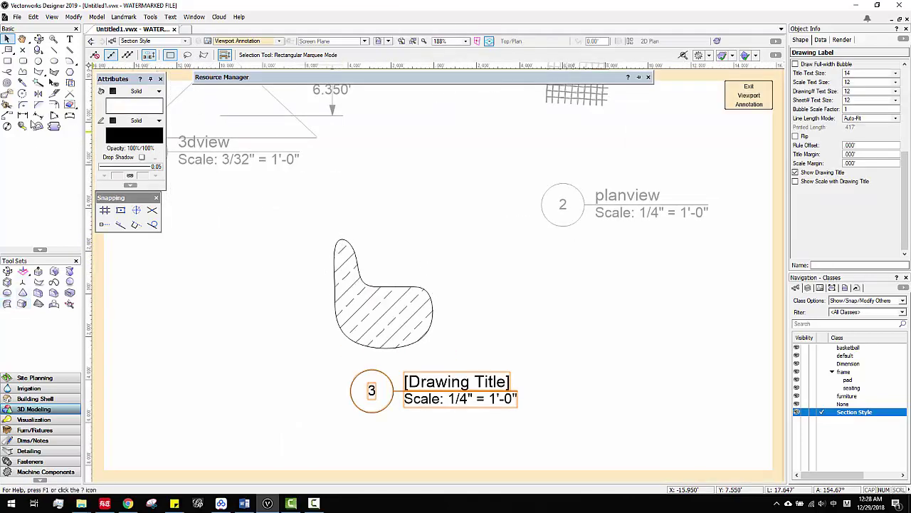
pyautogui.click(22, 114)
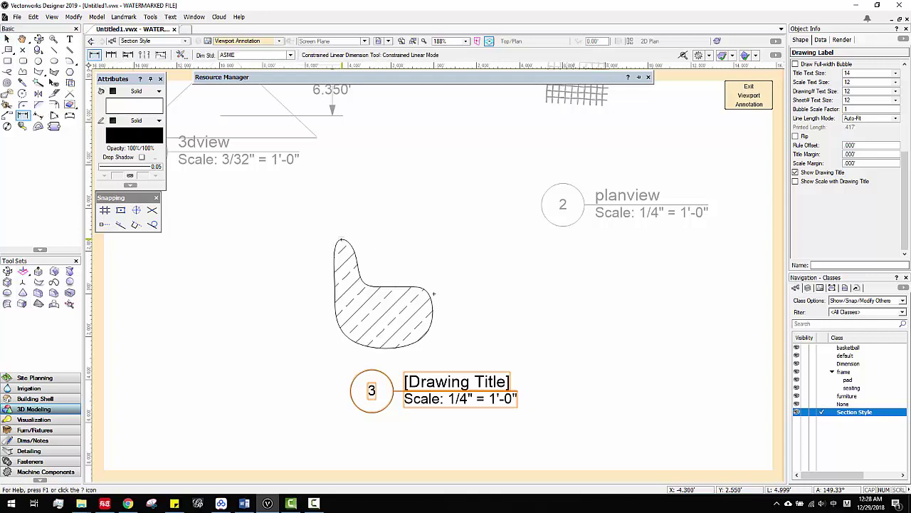
pyautogui.click(119, 212)
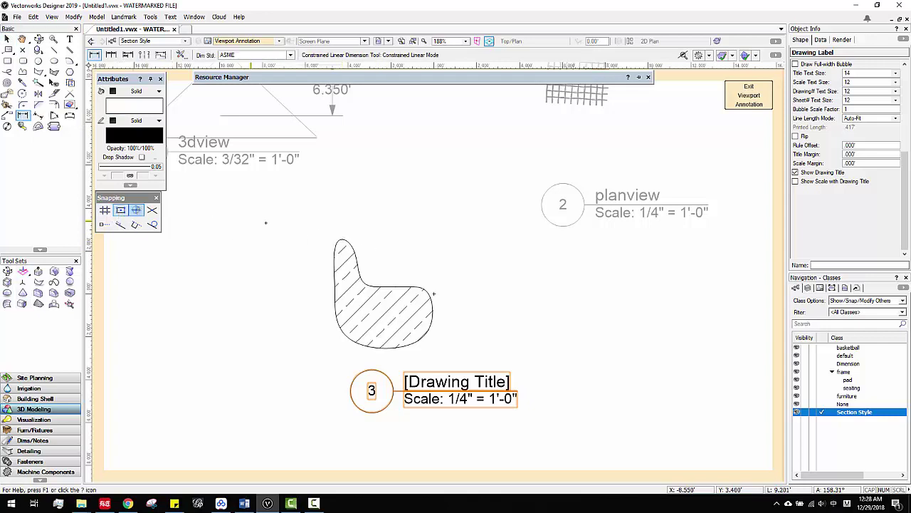
pyautogui.click(343, 240)
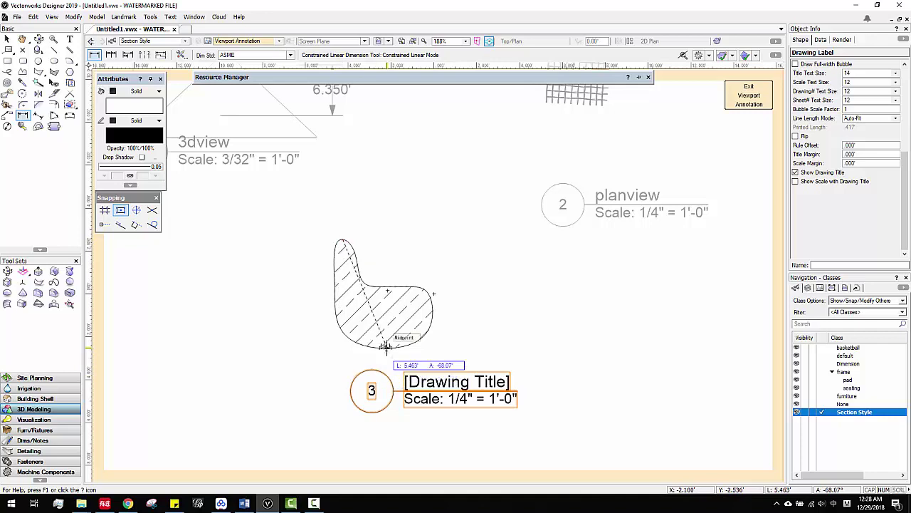
pyautogui.click(385, 347)
pyautogui.click(294, 291)
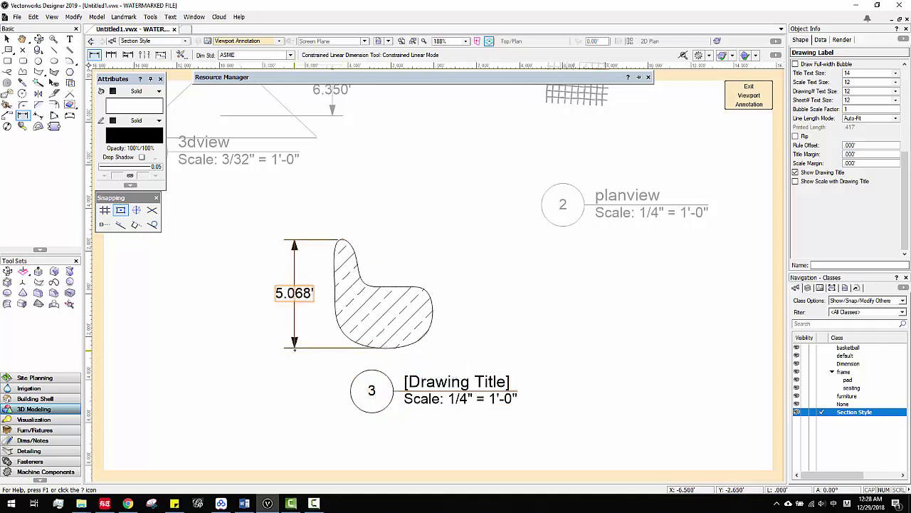
pyautogui.click(7, 38)
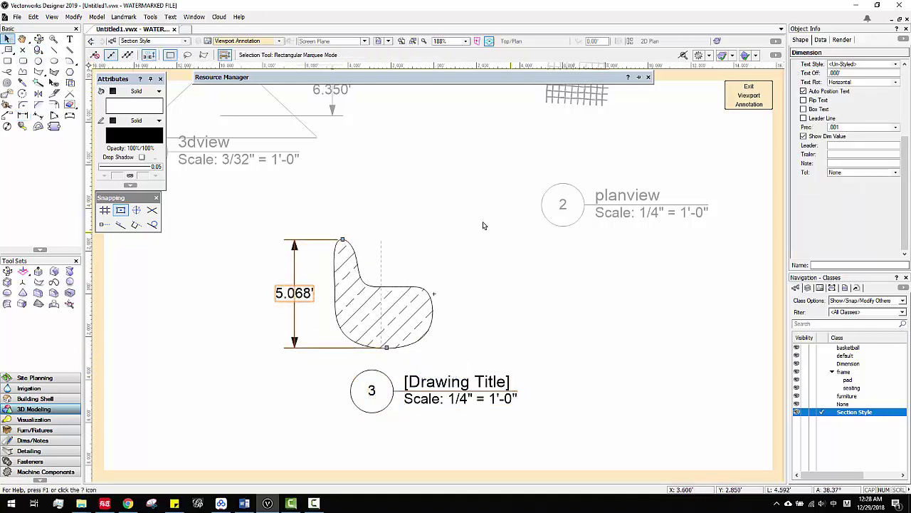
pyautogui.click(748, 95)
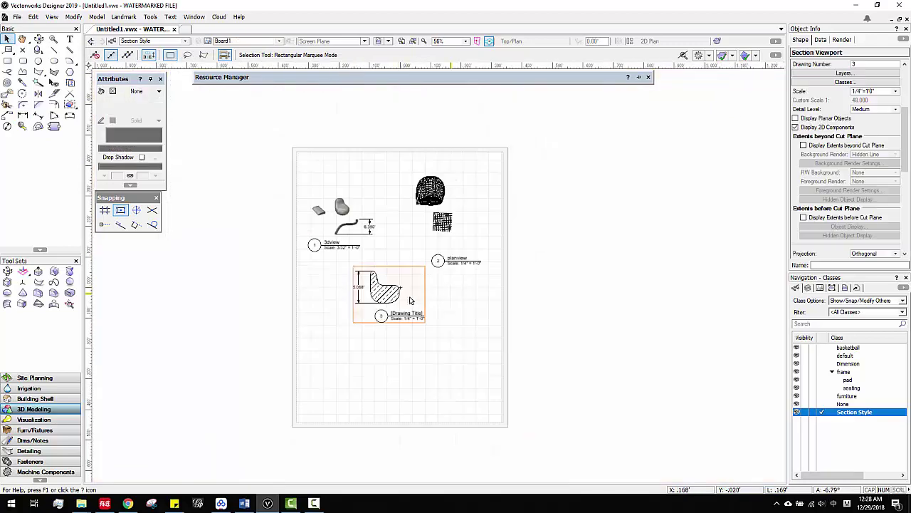
# Review the viewports on the Board1 sheet and the file's lists of design layers, sheet layers and classes.
pyautogui.scroll(3, 451, 297)
pyautogui.press('h')
pyautogui.scroll(-6, 474, 320)
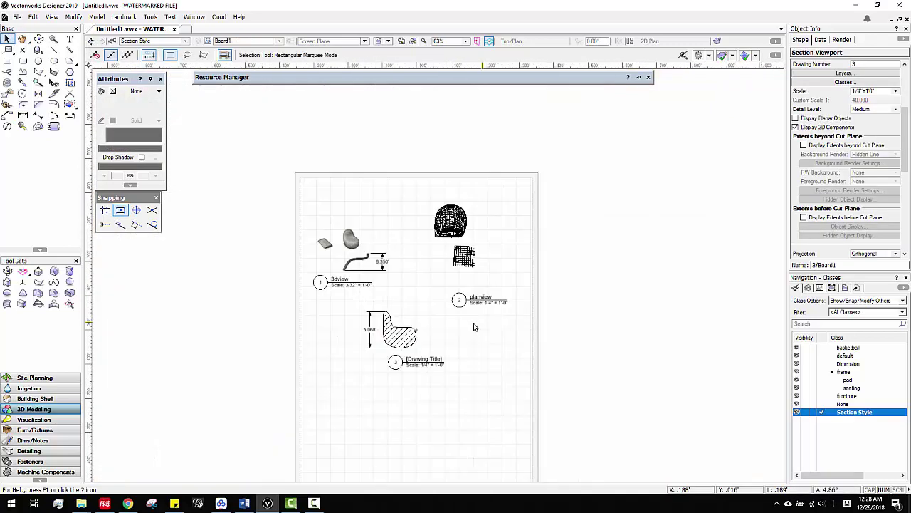
pyautogui.scroll(2, 474, 312)
pyautogui.press('x')
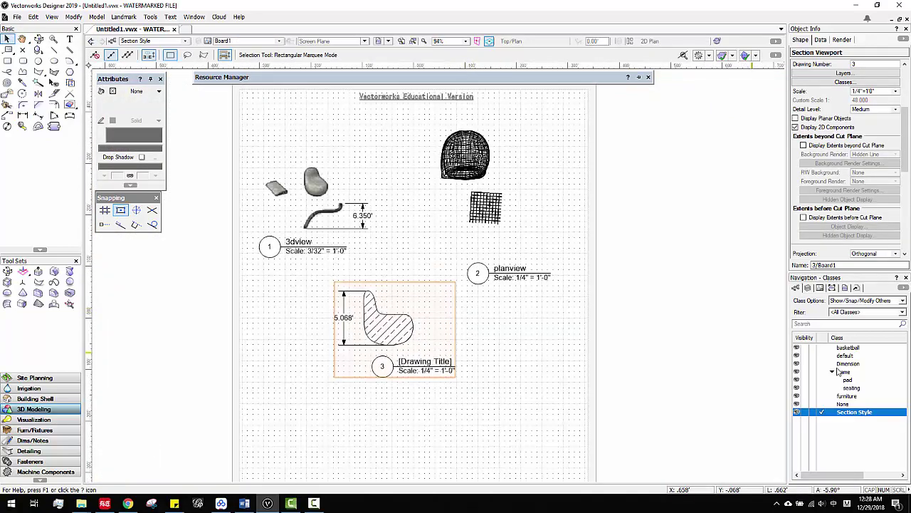
pyautogui.click(807, 287)
pyautogui.click(819, 288)
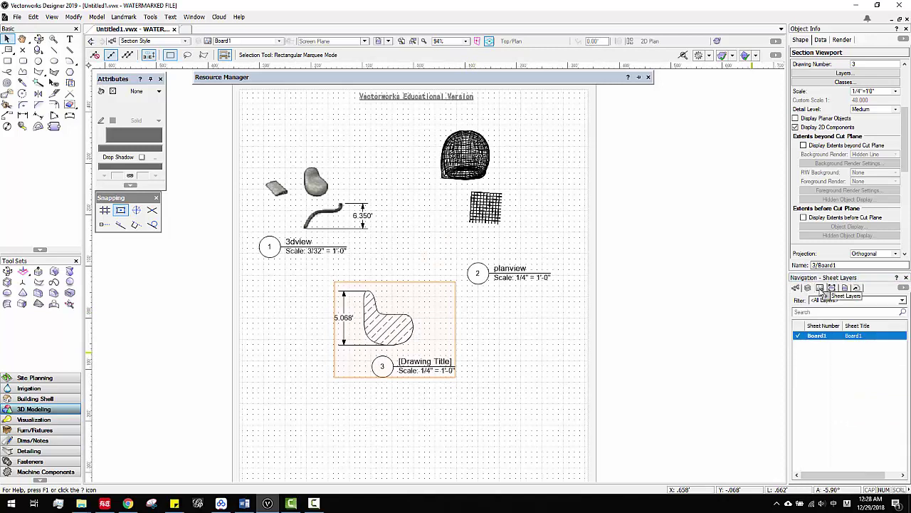
pyautogui.click(807, 288)
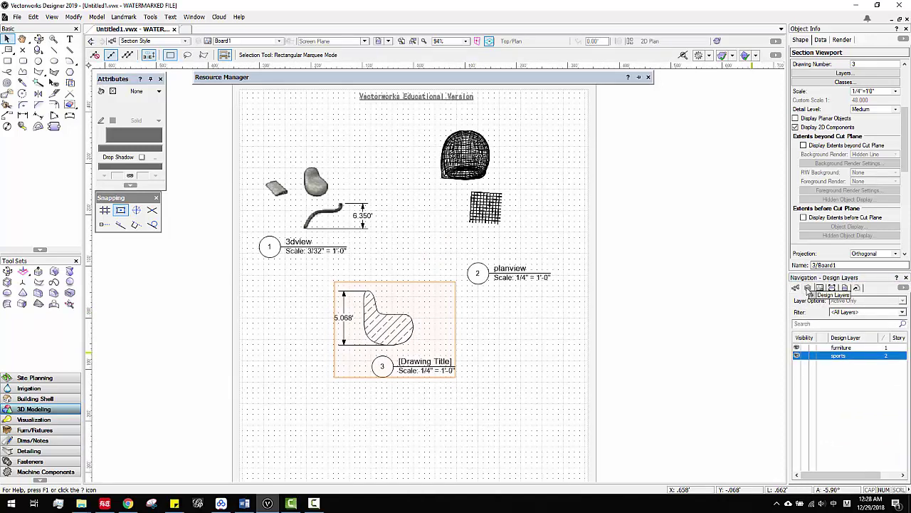
pyautogui.click(796, 288)
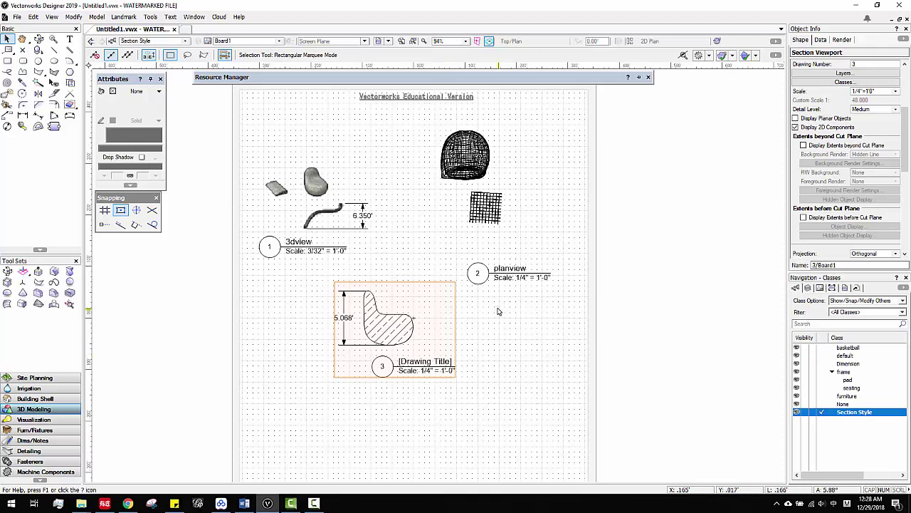